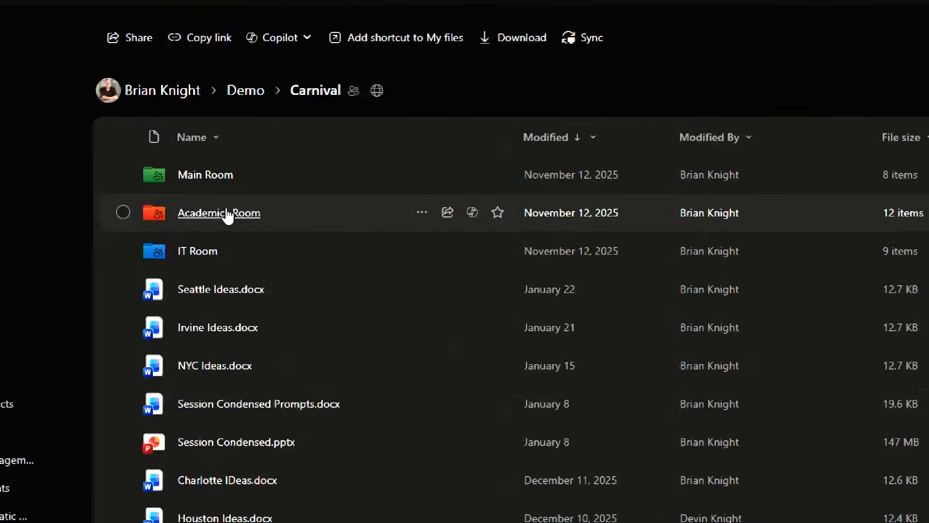
Open the IT Room folder, then its IT Room - Session 3 Copilot Studio subfolder with four PDFs.
{"action": "left_click", "coordinate": [196, 253]}
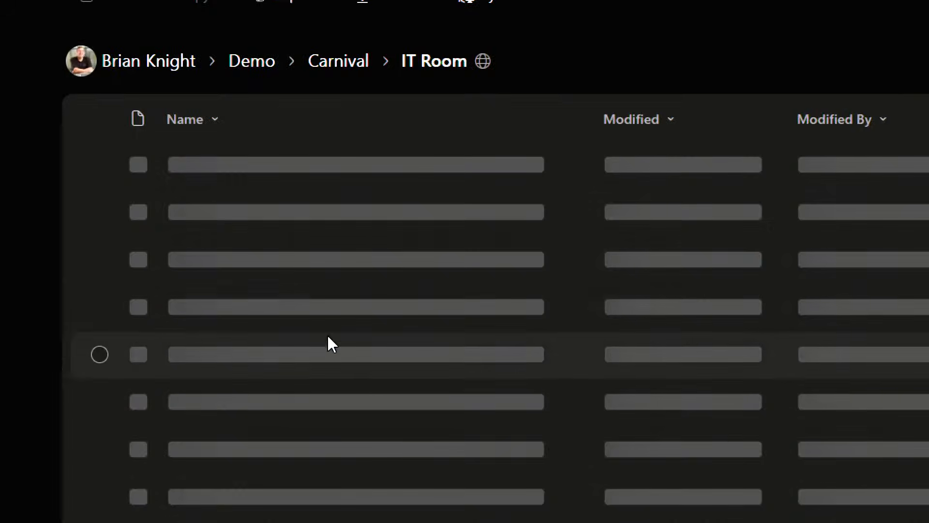
{"action": "scroll", "coordinate": [363, 428], "scroll_direction": "down", "scroll_amount": 2}
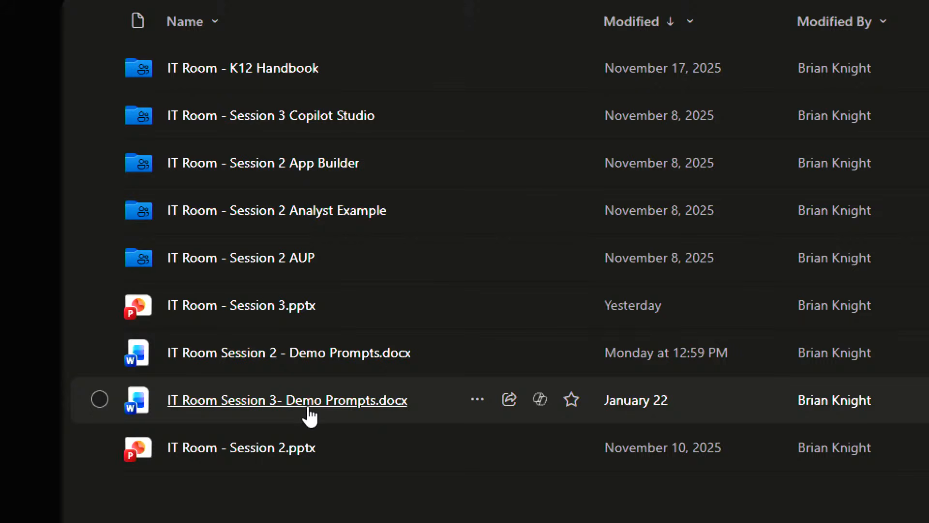
{"action": "mouse_move", "coordinate": [310, 414]}
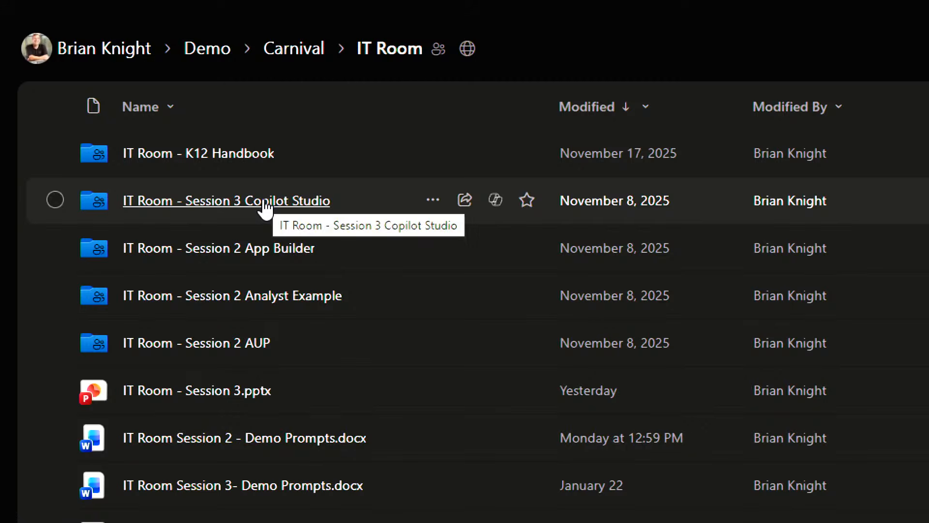
{"action": "scroll", "coordinate": [416, 455], "scroll_direction": "down", "scroll_amount": 1}
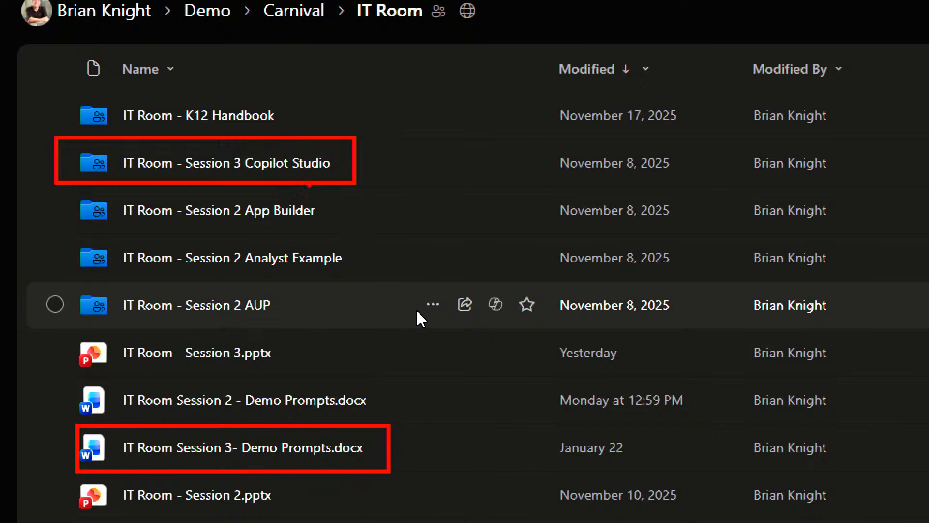
{"action": "left_click", "coordinate": [266, 164]}
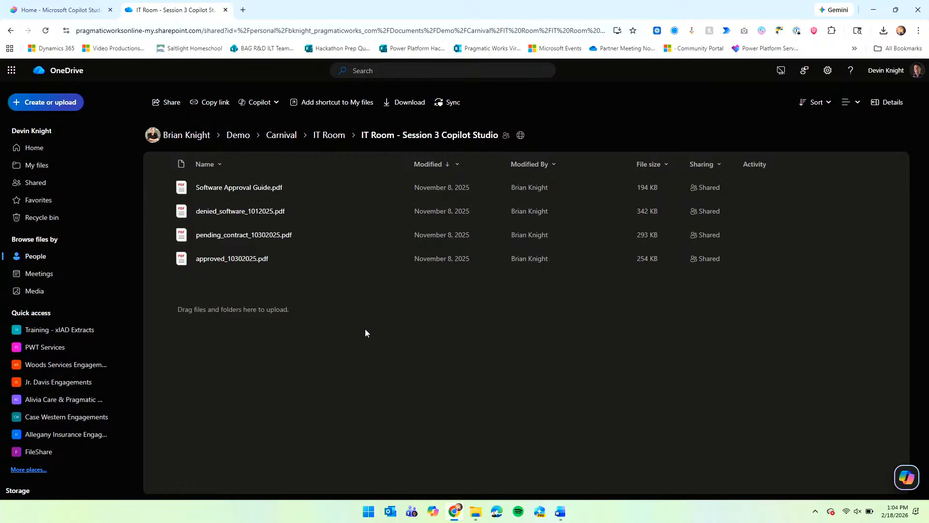
Switch back to the Home - Microsoft Copilot Studio browser tab.
{"action": "left_click", "coordinate": [85, 14]}
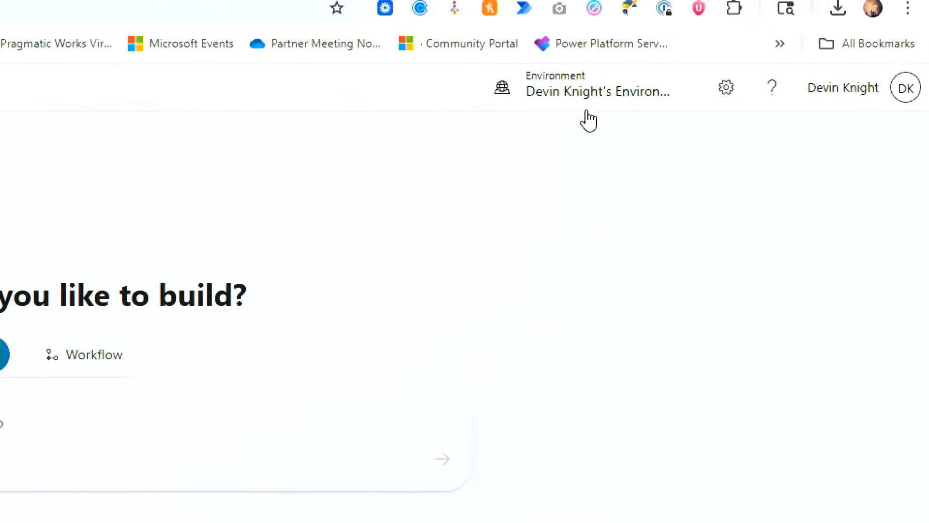
{"action": "left_click", "coordinate": [753, 73]}
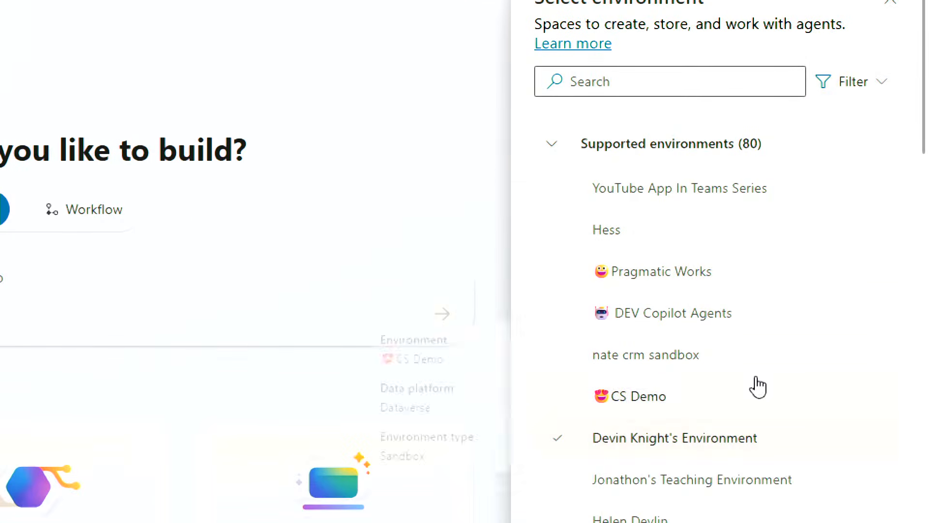
{"action": "scroll", "coordinate": [768, 390], "scroll_direction": "down", "scroll_amount": 2}
{"action": "scroll", "coordinate": [771, 392], "scroll_direction": "down", "scroll_amount": 3}
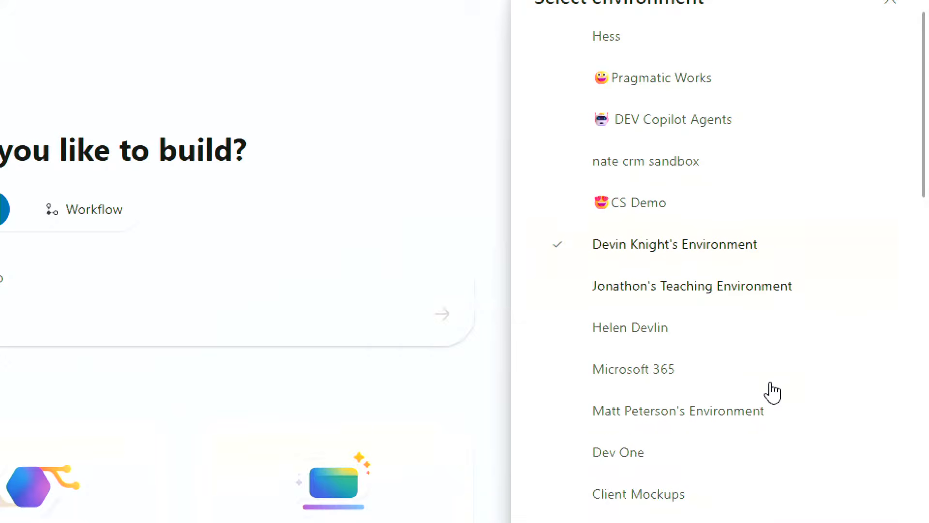
{"action": "scroll", "coordinate": [771, 388], "scroll_direction": "up", "scroll_amount": 5}
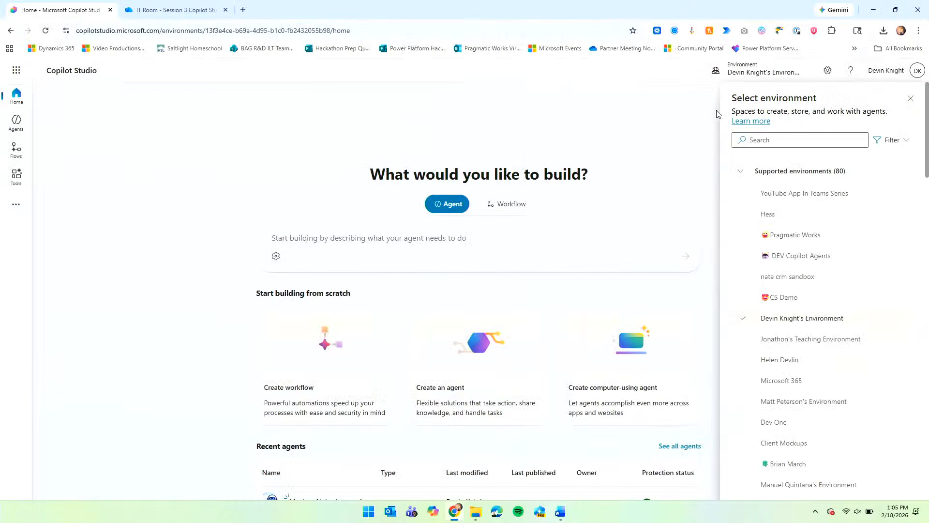
{"action": "left_click", "coordinate": [757, 77]}
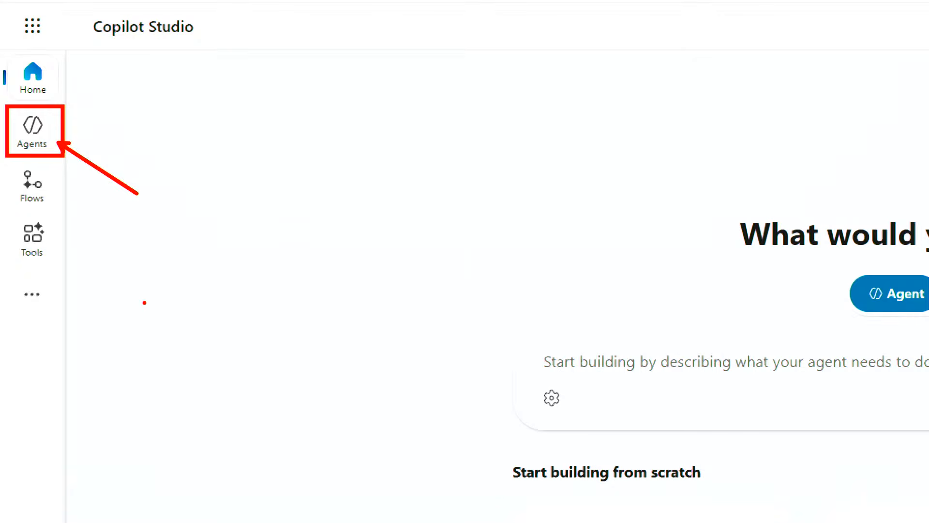
From the Agents list, create a blank agent named Agent using the default GPT-4.1 model.
{"action": "left_click", "coordinate": [34, 141]}
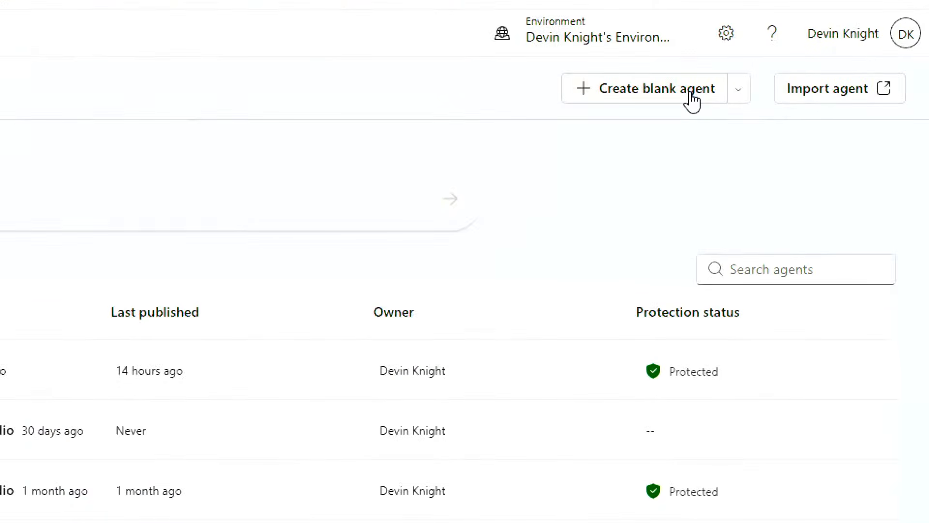
{"action": "left_click", "coordinate": [737, 95]}
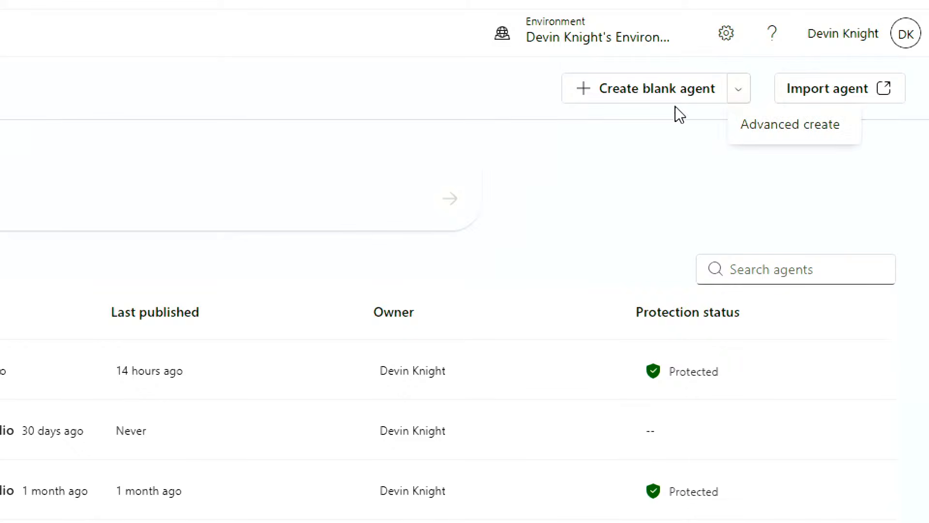
{"action": "left_click", "coordinate": [665, 131]}
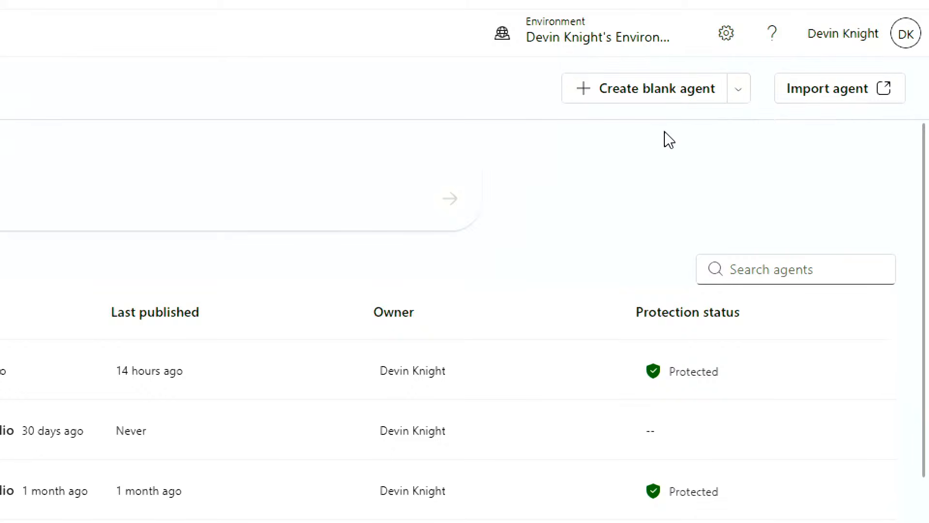
{"action": "left_click", "coordinate": [676, 96]}
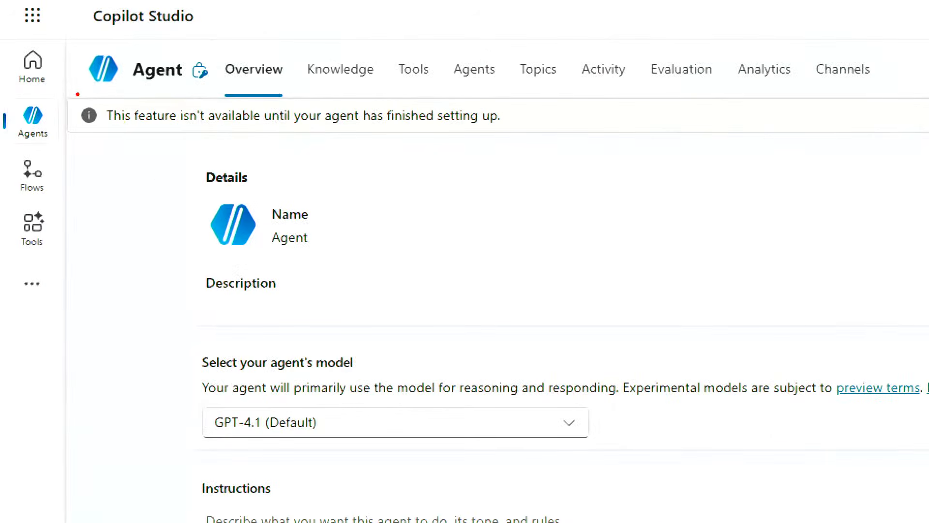
{"action": "mouse_move", "coordinate": [78, 94]}
{"action": "left_mouse_down"}
{"action": "mouse_move", "coordinate": [385, 140]}
{"action": "mouse_move", "coordinate": [604, 140]}
{"action": "left_mouse_up"}
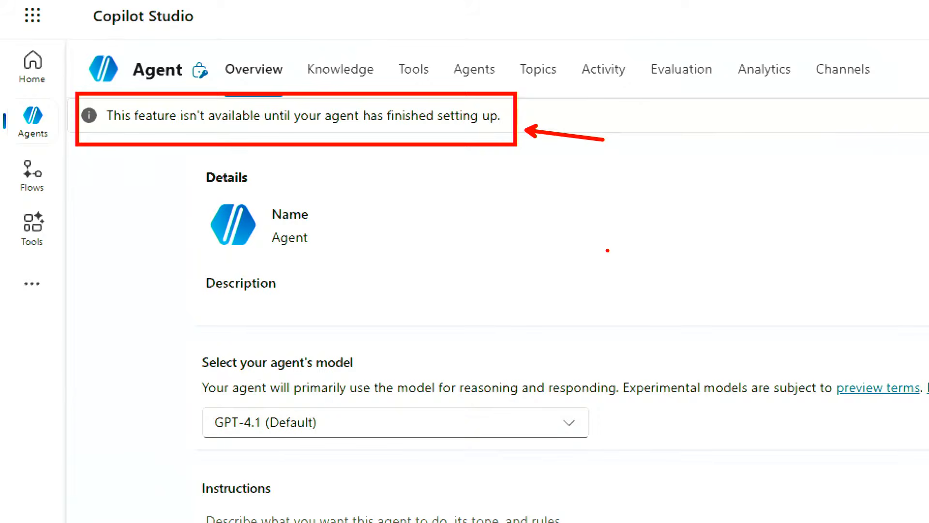
Scroll the Overview sections until the agent is provisioned, then go to its Knowledge page.
{"action": "key", "text": "Escape"}
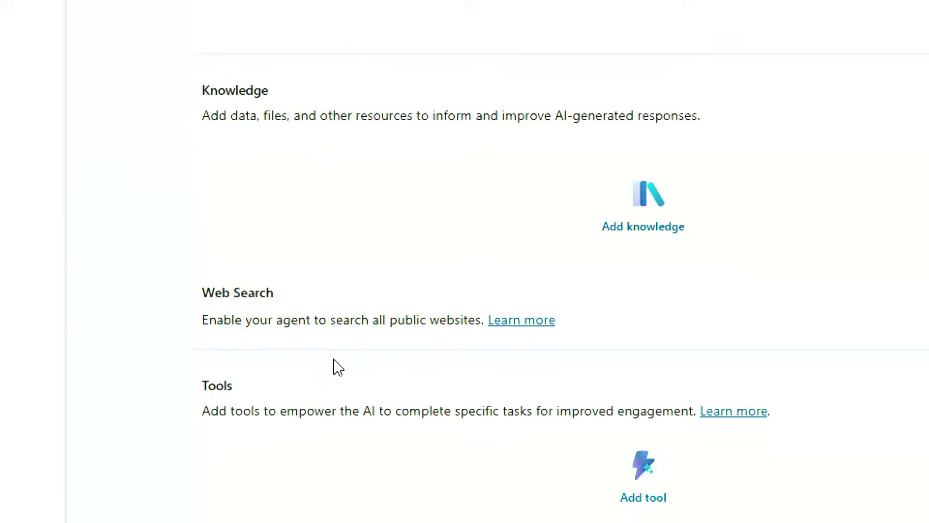
{"action": "scroll", "coordinate": [338, 367], "scroll_direction": "down", "scroll_amount": 3}
{"action": "scroll", "coordinate": [332, 367], "scroll_direction": "down", "scroll_amount": 2}
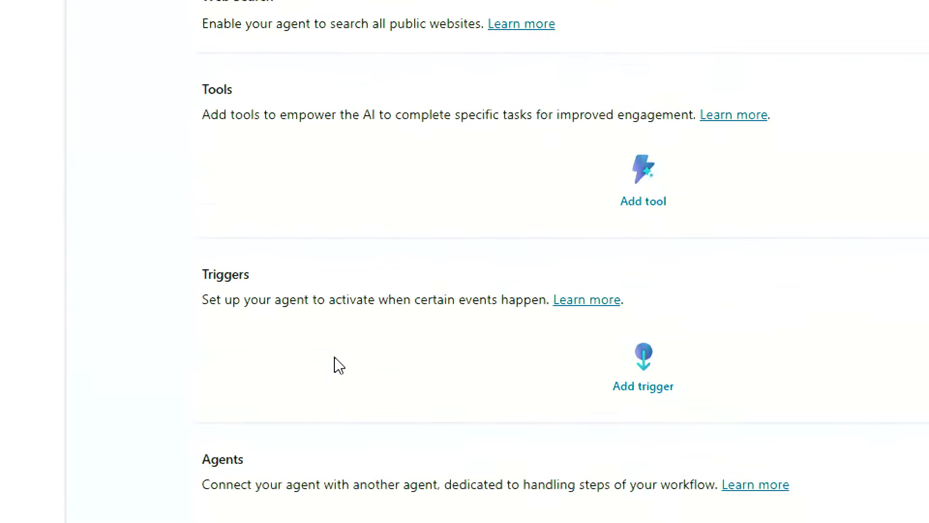
{"action": "scroll", "coordinate": [340, 364], "scroll_direction": "down", "scroll_amount": 1}
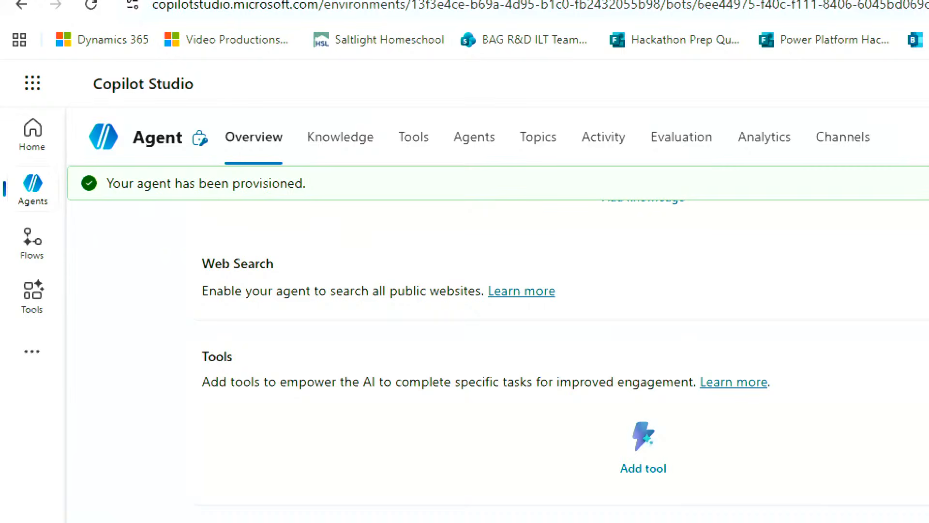
{"action": "left_click_drag", "start_coordinate": [331, 167], "coordinate": [37, 197]}
{"action": "key", "text": "Escape"}
{"action": "left_click", "coordinate": [357, 156]}
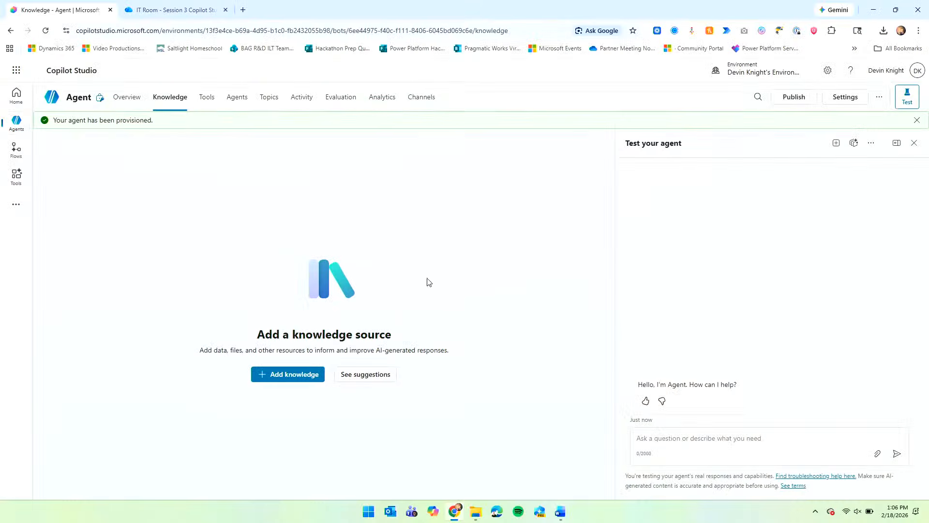
Review the agent's empty Knowledge page, which is awaiting its first knowledge source.
{"action": "key", "text": "ctrl+2"}
{"action": "left_click_drag", "start_coordinate": [233, 349], "coordinate": [328, 403]}
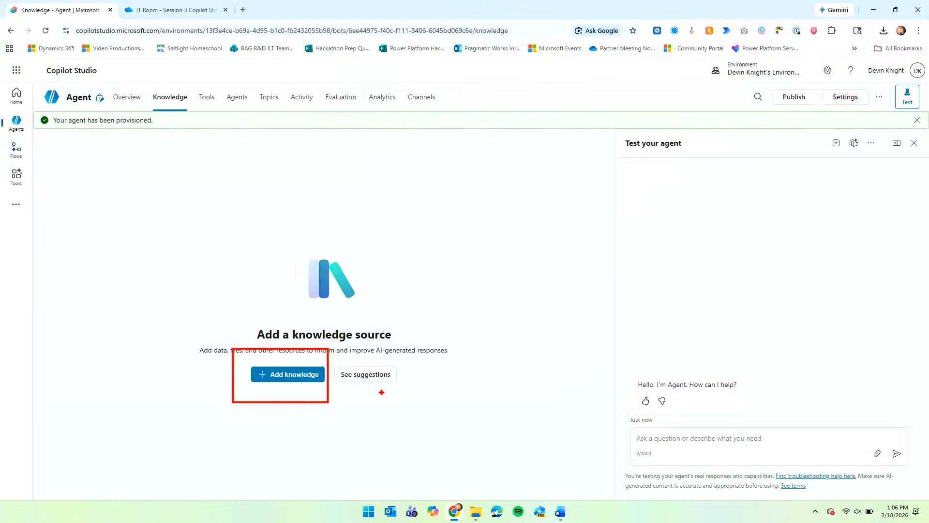
{"action": "key", "text": "Escape"}
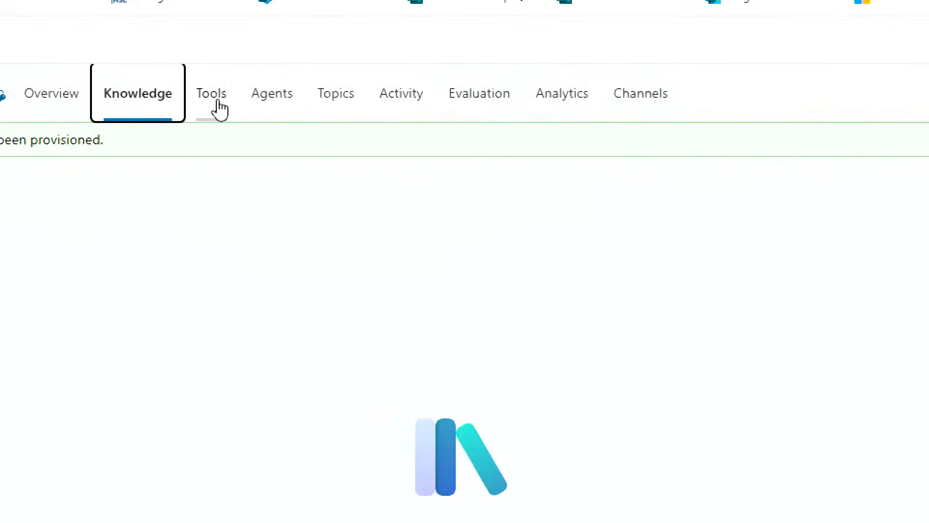
Go to the Tools page and filter the add-tool catalogue to Model Context Protocol servers.
{"action": "left_click", "coordinate": [219, 101]}
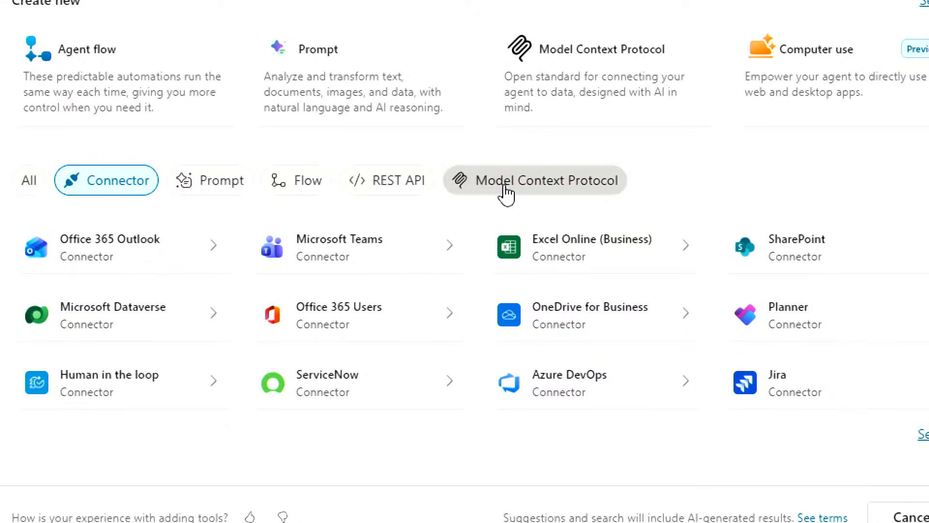
{"action": "left_click", "coordinate": [503, 186]}
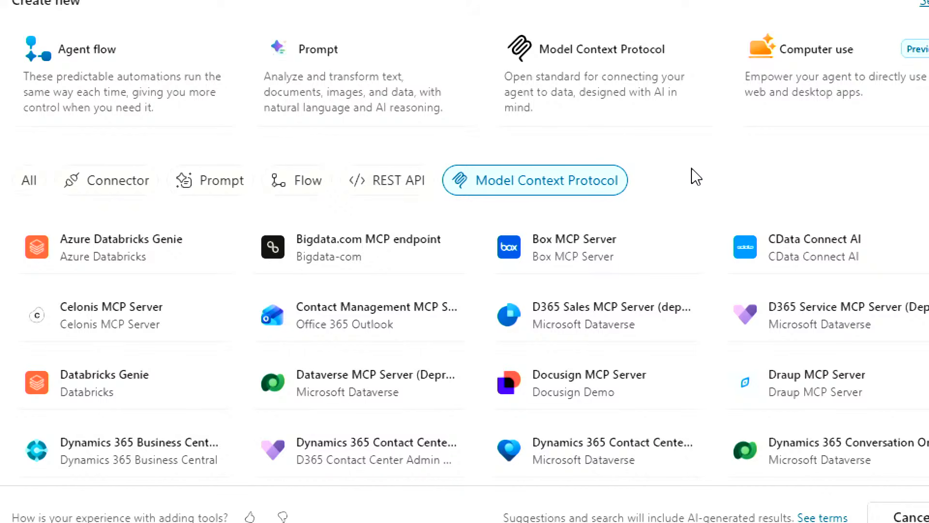
Browse the MCP server list, such as Jira MCP Server, Microsoft Teams MCP and Zapier MCP.
{"action": "scroll", "coordinate": [696, 177], "scroll_direction": "down", "scroll_amount": 2}
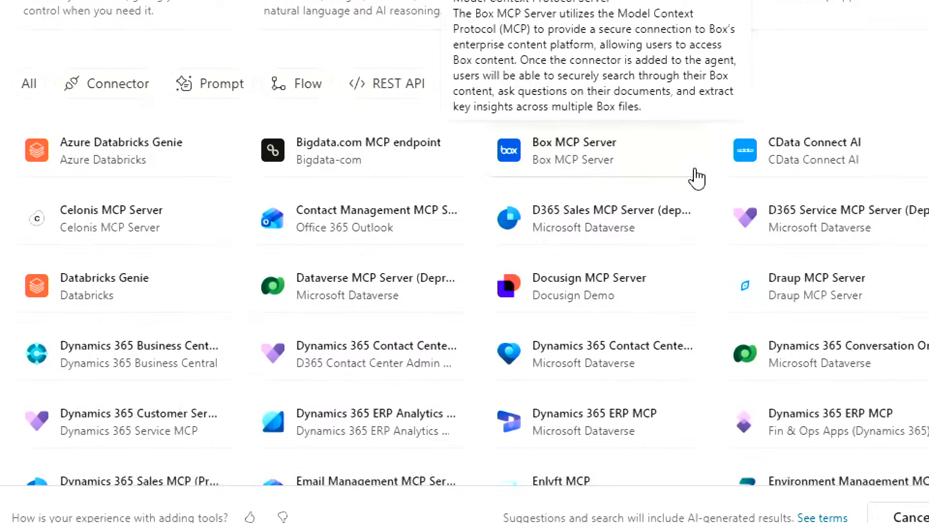
{"action": "scroll", "coordinate": [696, 177], "scroll_direction": "down", "scroll_amount": 2}
{"action": "scroll", "coordinate": [695, 289], "scroll_direction": "down", "scroll_amount": 2}
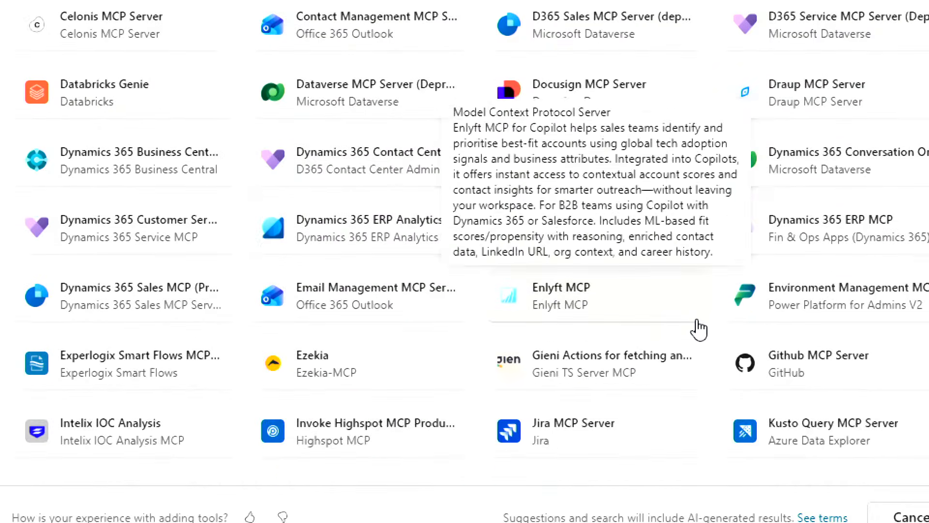
{"action": "scroll", "coordinate": [710, 417], "scroll_direction": "down", "scroll_amount": 1}
{"action": "scroll", "coordinate": [709, 459], "scroll_direction": "down", "scroll_amount": 2}
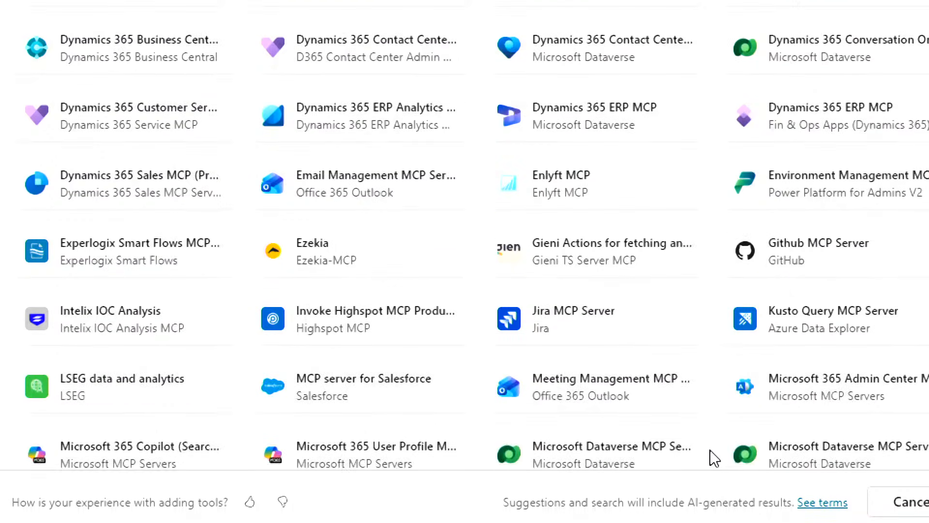
{"action": "scroll", "coordinate": [713, 457], "scroll_direction": "down", "scroll_amount": 2}
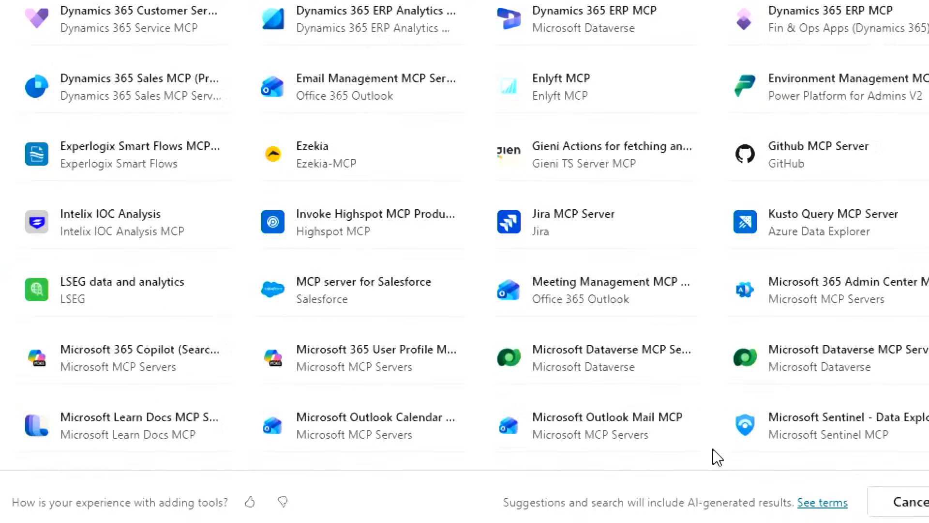
{"action": "scroll", "coordinate": [717, 456], "scroll_direction": "down", "scroll_amount": 2}
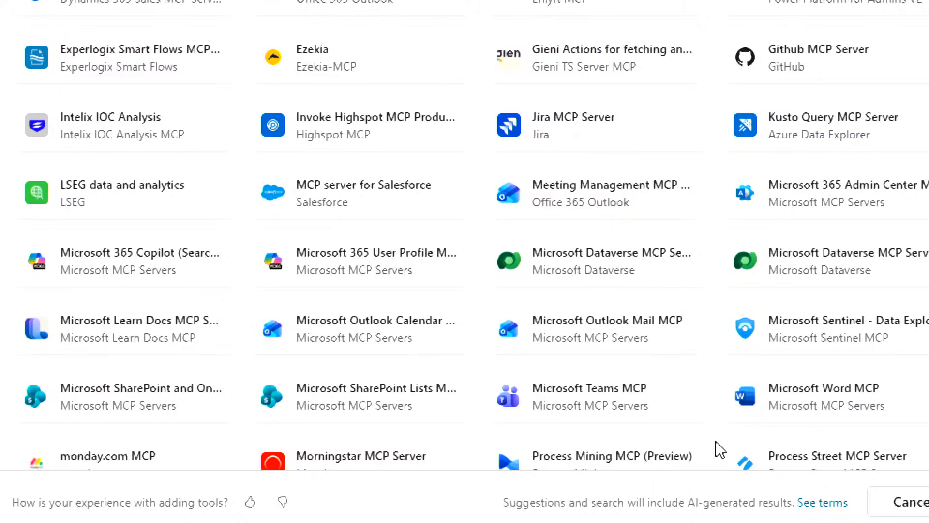
{"action": "scroll", "coordinate": [721, 438], "scroll_direction": "down", "scroll_amount": 2}
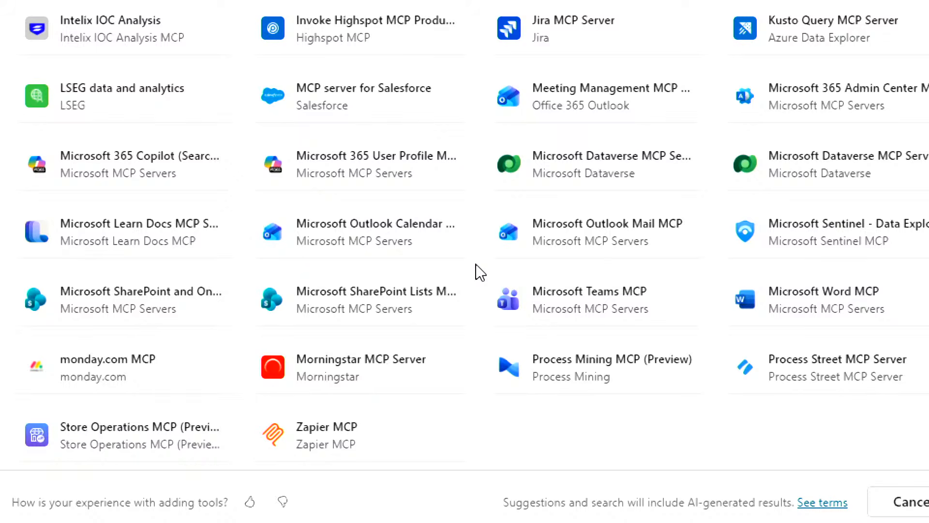
{"action": "scroll", "coordinate": [480, 272], "scroll_direction": "up", "scroll_amount": 2}
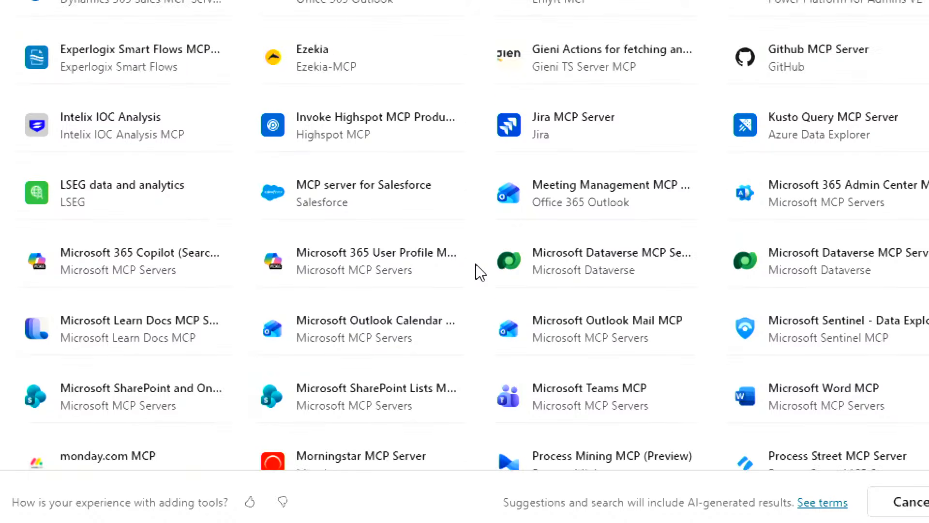
{"action": "scroll", "coordinate": [480, 272], "scroll_direction": "up", "scroll_amount": 6}
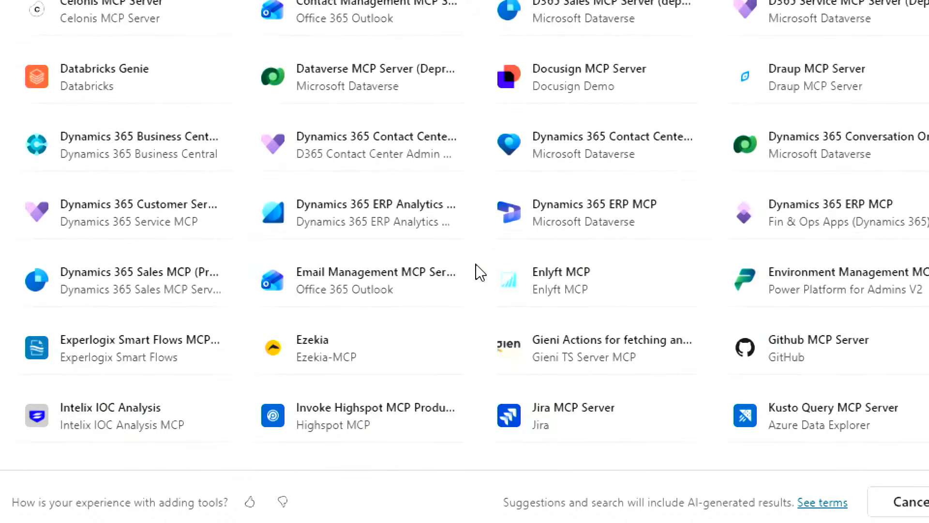
{"action": "scroll", "coordinate": [480, 272], "scroll_direction": "up", "scroll_amount": 6}
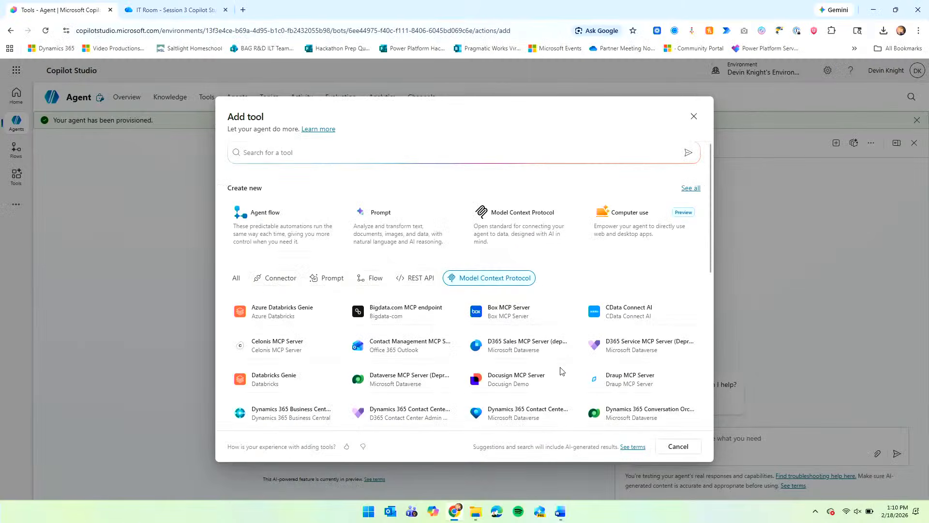
Close the add-tool catalogue and scroll the Agents page down to its Add an agent prompt.
{"action": "left_click", "coordinate": [678, 446]}
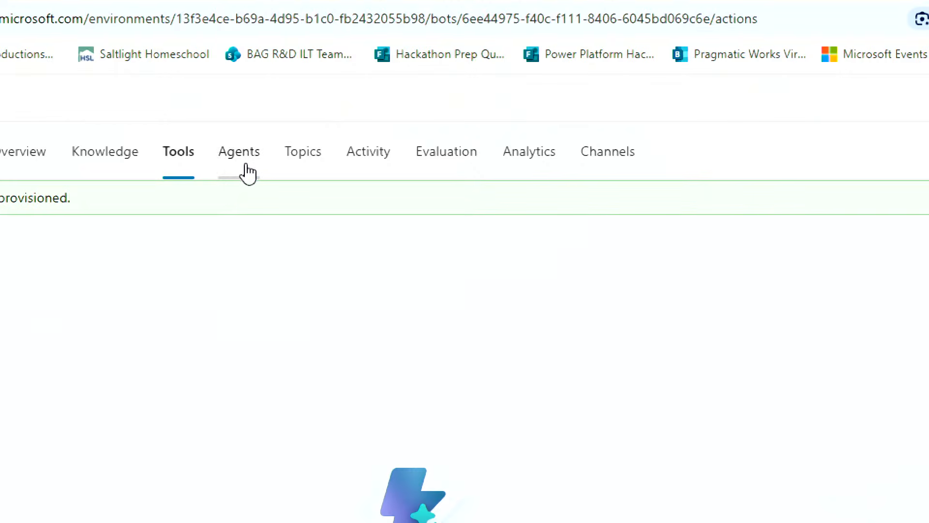
{"action": "left_click", "coordinate": [247, 172]}
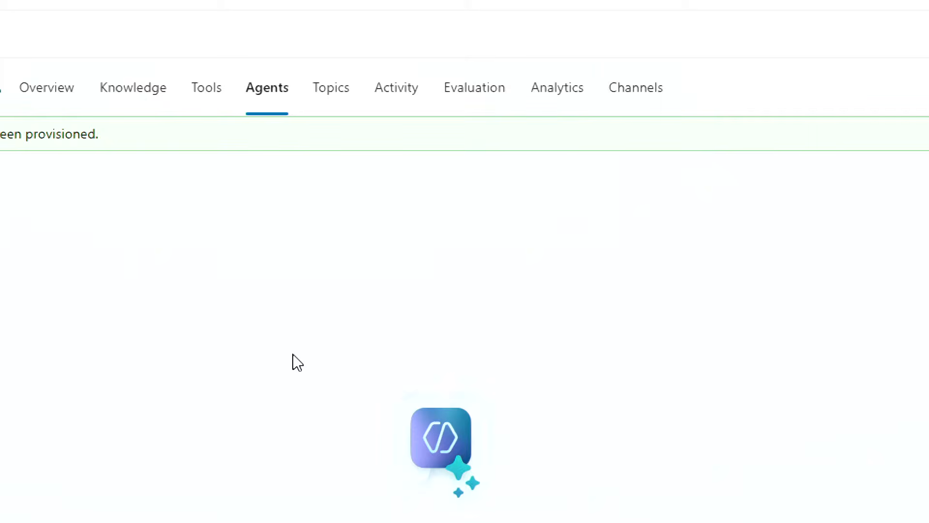
{"action": "scroll", "coordinate": [290, 419], "scroll_direction": "down", "scroll_amount": 5}
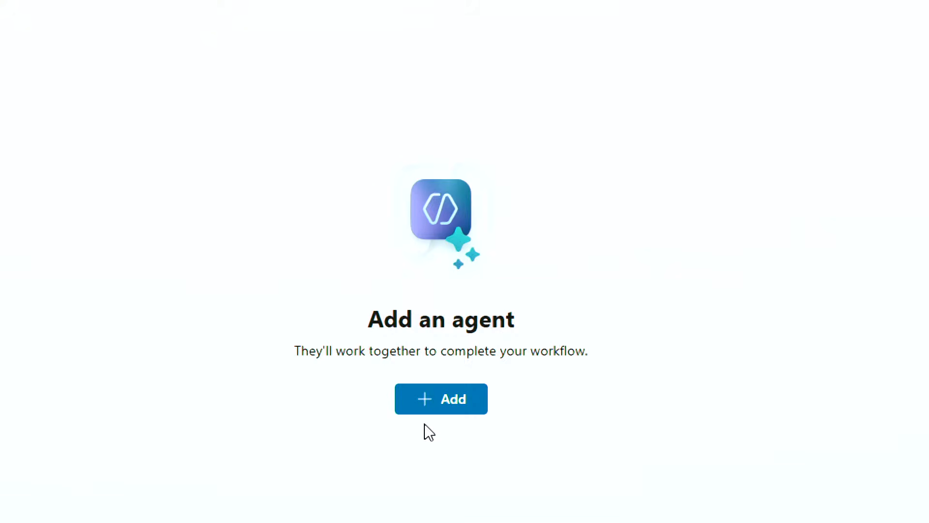
Preview the Add agent and external-agent options, cancel, then view the four agent topics.
{"action": "left_click", "coordinate": [421, 408]}
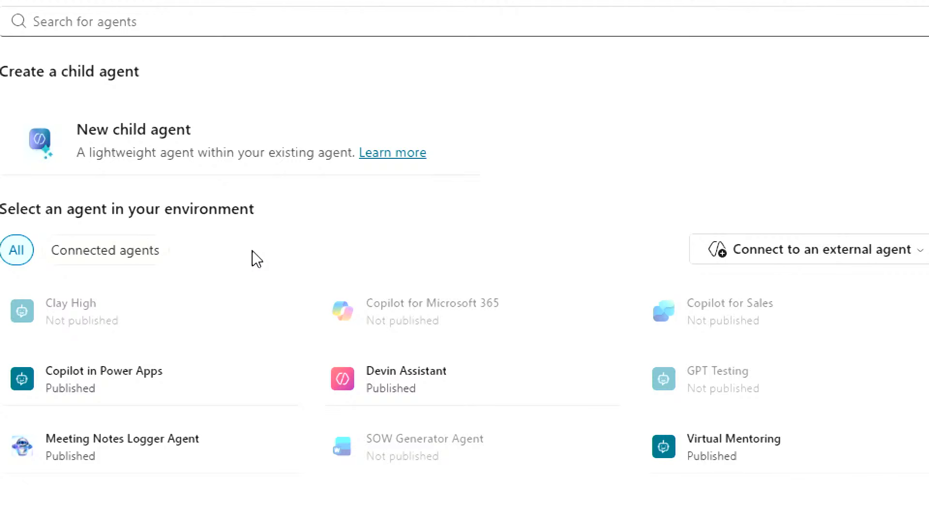
{"action": "left_click", "coordinate": [847, 252]}
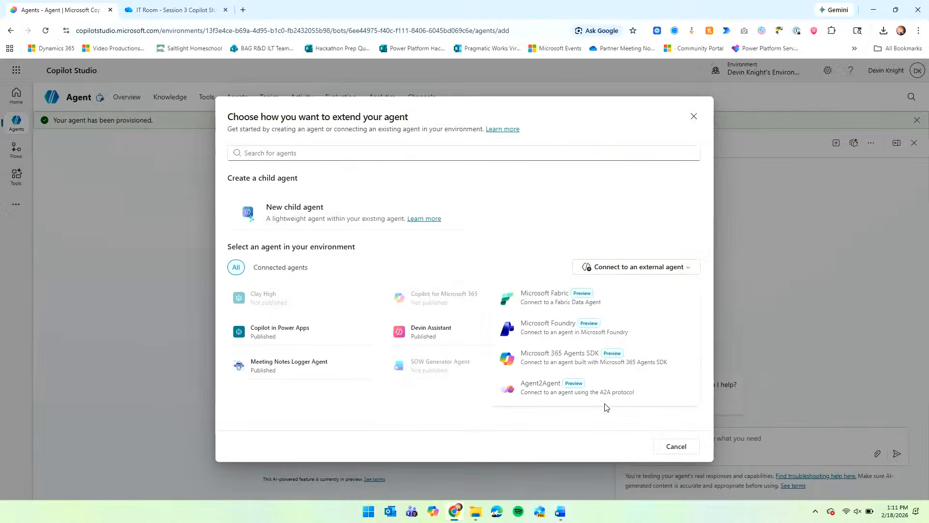
{"action": "left_click", "coordinate": [588, 429]}
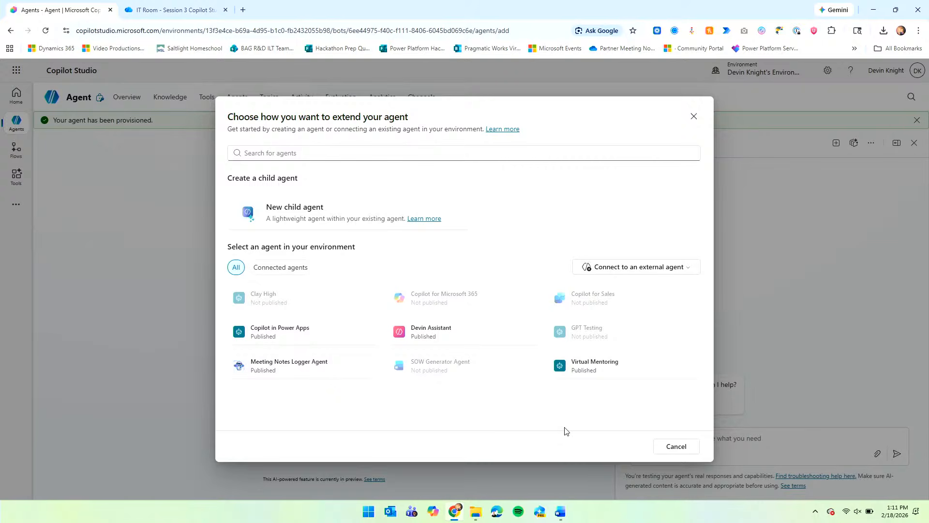
{"action": "left_click", "coordinate": [680, 454]}
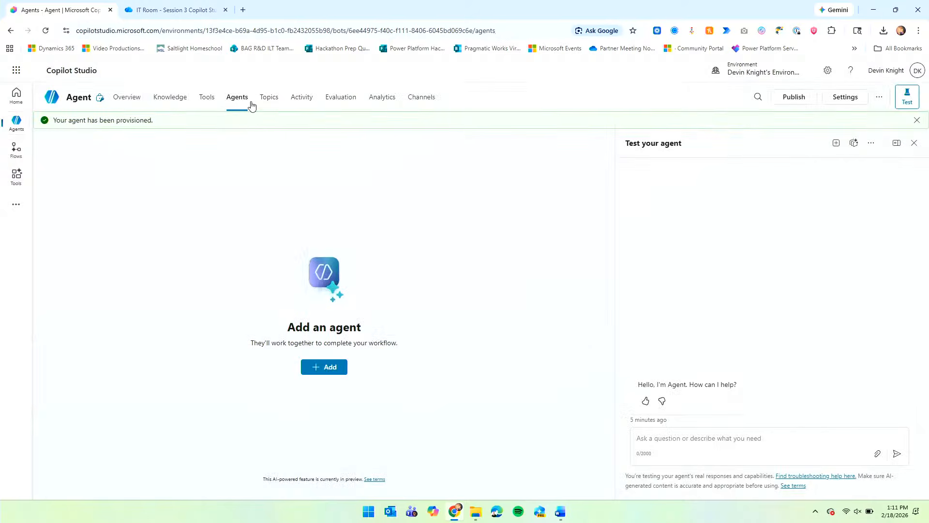
{"action": "left_click", "coordinate": [264, 102]}
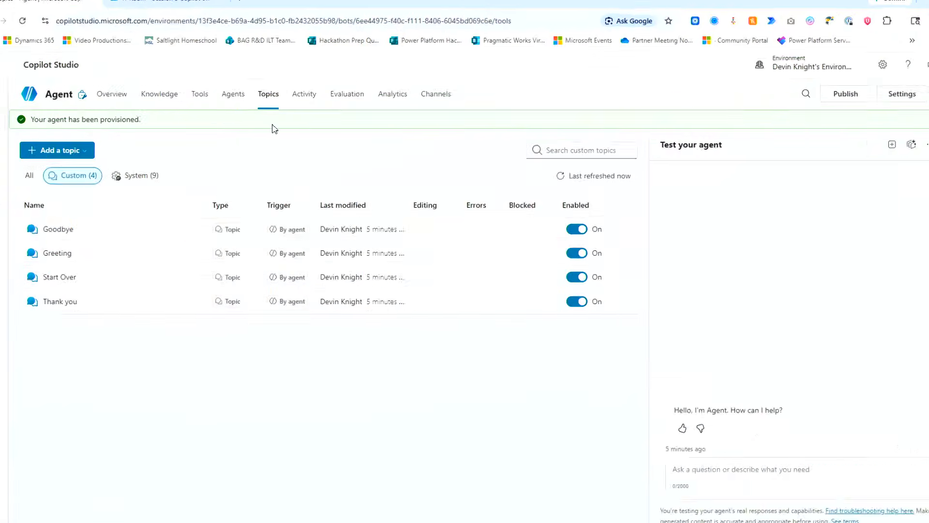
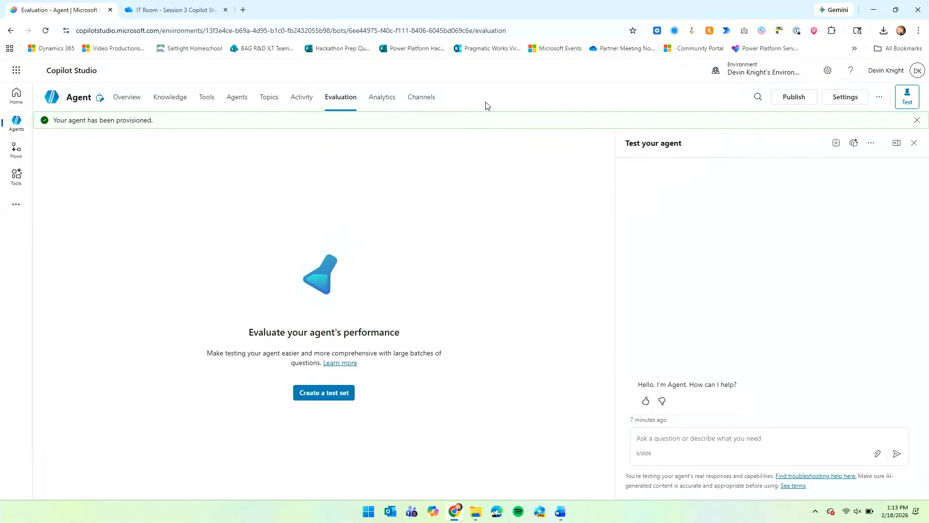
Open the agent's Analytics page, which says the agent must be published before performance tracking.
{"action": "left_click", "coordinate": [383, 106]}
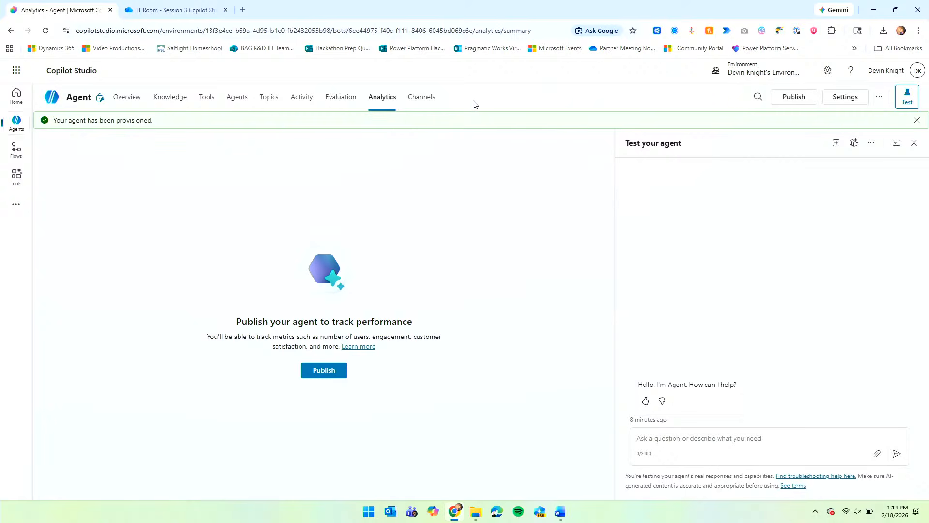
Review the channel tiles the agent can be published to.
{"action": "left_click", "coordinate": [428, 103]}
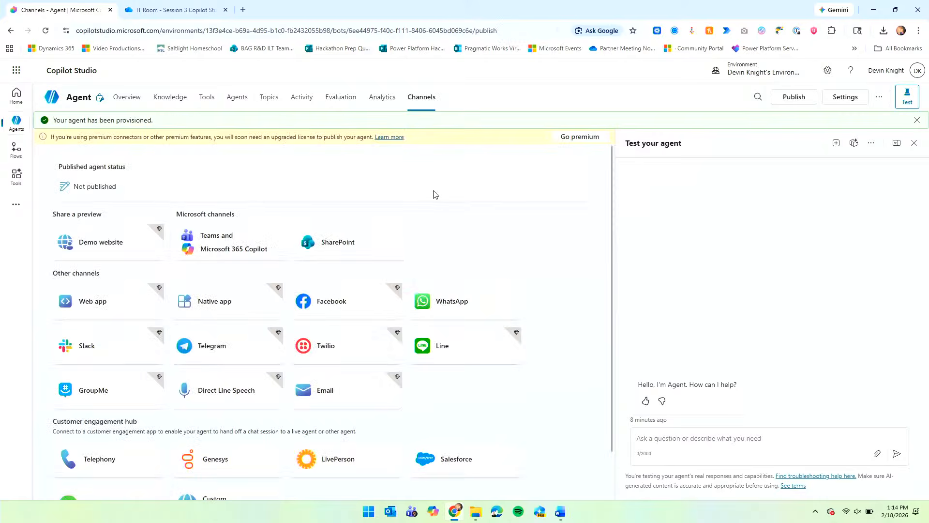
{"action": "scroll", "coordinate": [431, 201], "scroll_direction": "down", "scroll_amount": 1}
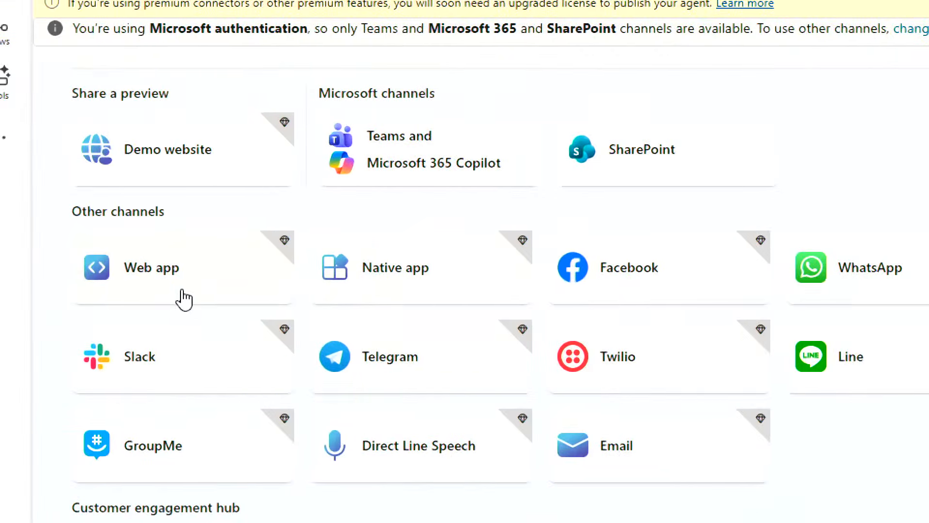
{"action": "scroll", "coordinate": [508, 332], "scroll_direction": "up", "scroll_amount": 2}
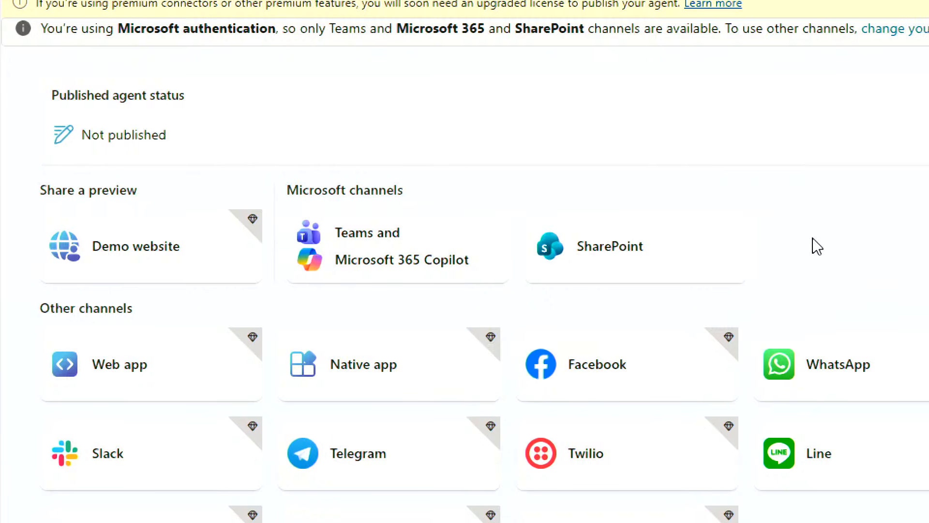
{"action": "scroll", "coordinate": [817, 247], "scroll_direction": "down", "scroll_amount": 2}
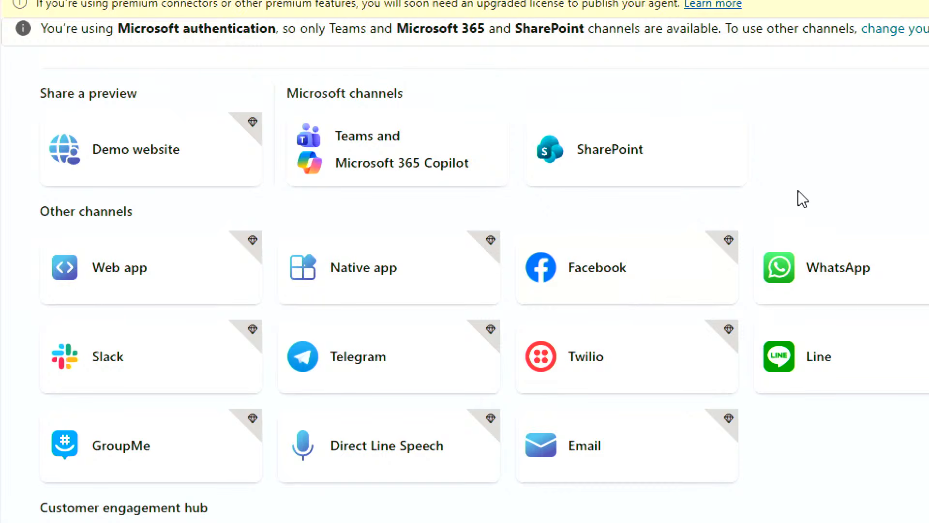
{"action": "scroll", "coordinate": [813, 189], "scroll_direction": "down", "scroll_amount": 1}
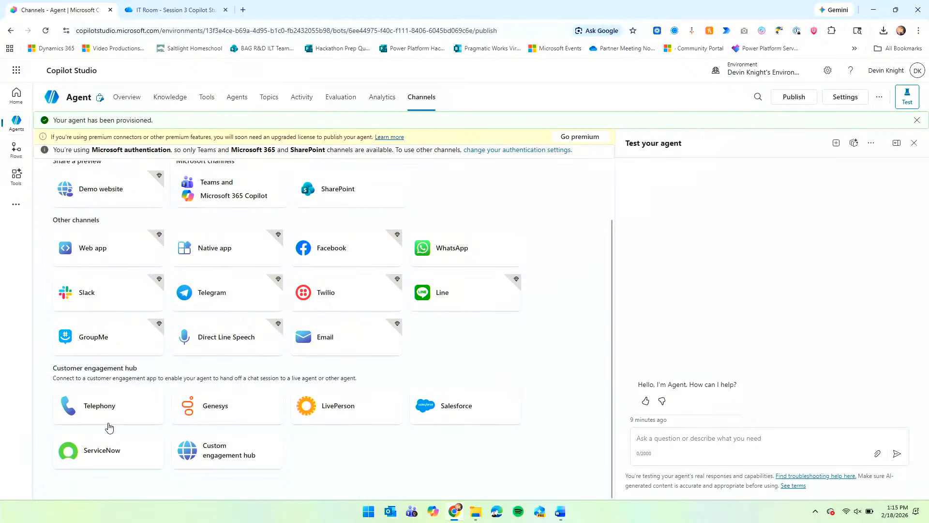
Return to the agent's Overview page showing its details and the GPT-4.1 (Default) model.
{"action": "key", "text": "ctrl+1"}
{"action": "left_click", "coordinate": [110, 424]}
{"action": "mouse_move", "coordinate": [73, 342]}
{"action": "left_mouse_down"}
{"action": "mouse_move", "coordinate": [254, 437]}
{"action": "mouse_move", "coordinate": [323, 434]}
{"action": "left_mouse_up"}
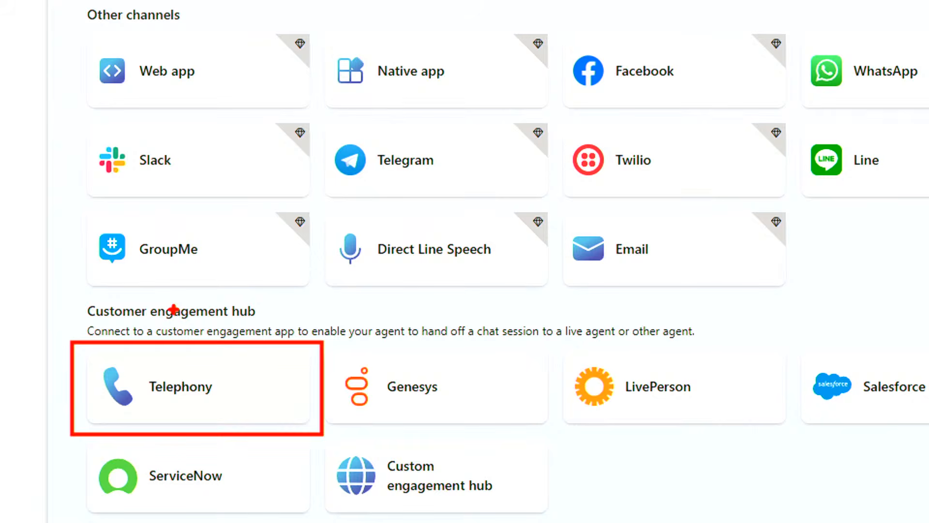
{"action": "key", "text": "Escape"}
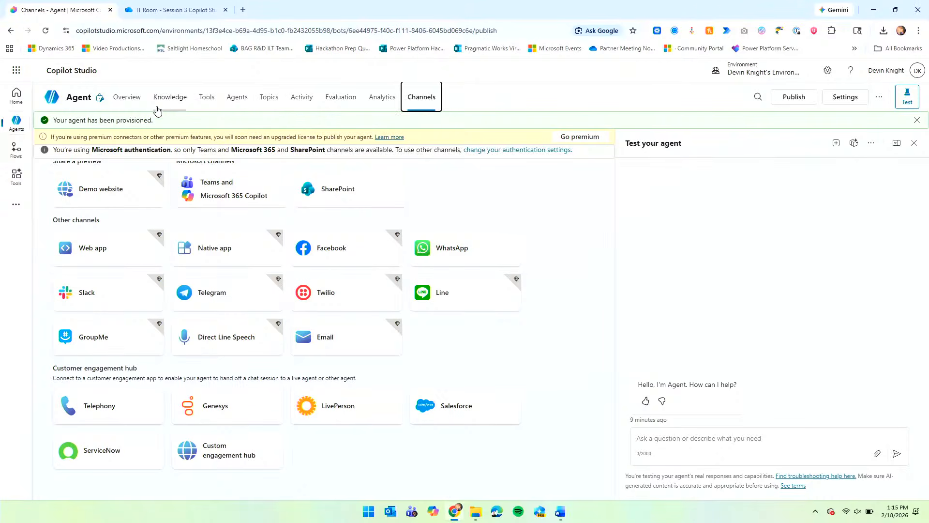
{"action": "left_click", "coordinate": [122, 99]}
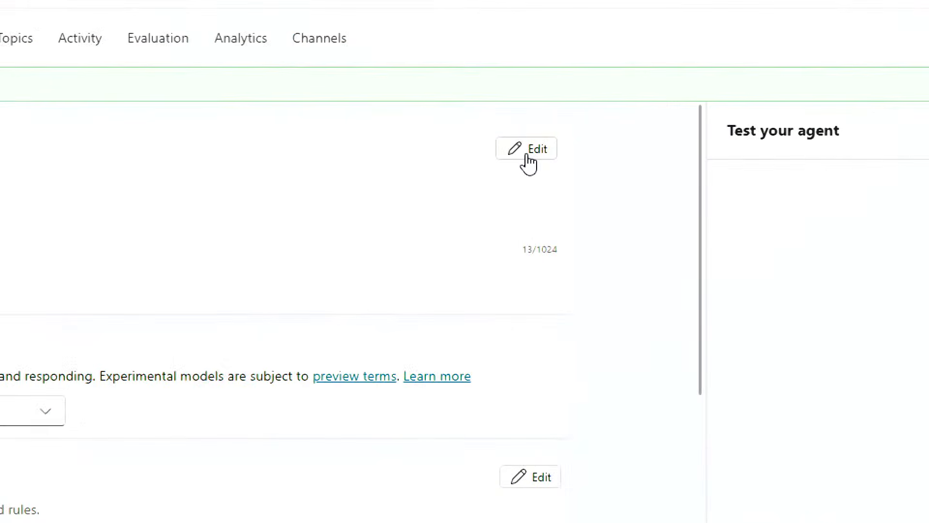
Rename the agent to 'Software Request Agent'.
{"action": "left_click", "coordinate": [527, 156]}
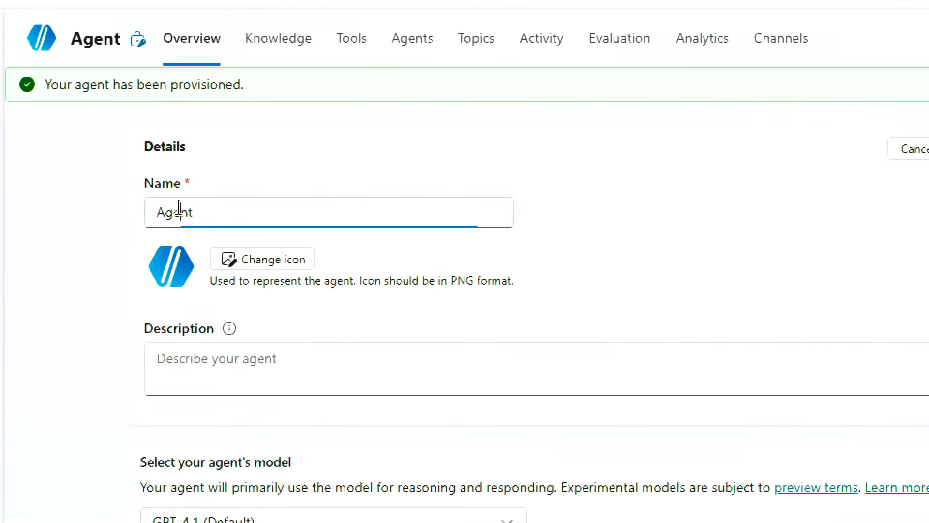
{"action": "double_click", "coordinate": [179, 209]}
{"action": "type", "text": "Software REqu"}
{"action": "key", "text": "BackSpace"}
{"action": "key", "text": "BackSpace"}
{"action": "key", "text": "BackSpace"}
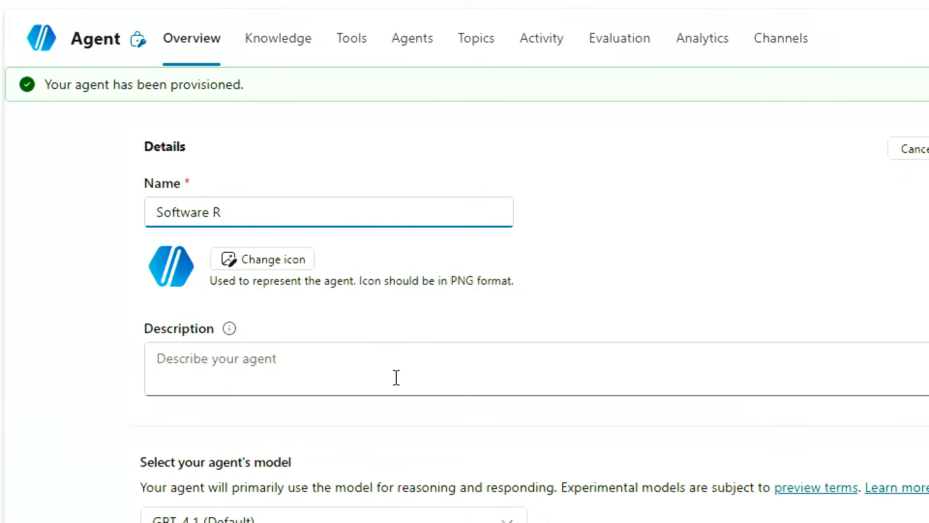
{"action": "type", "text": "equest Agent"}
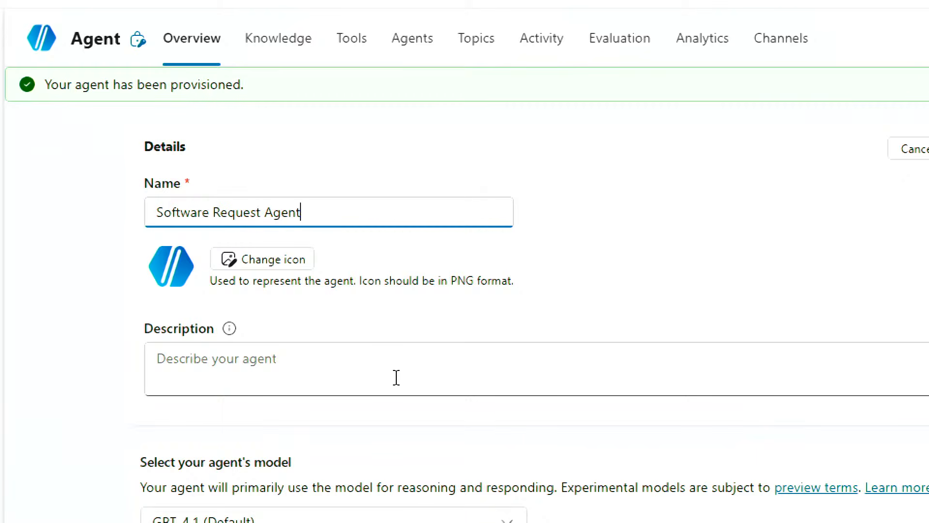
{"action": "left_click", "coordinate": [586, 264]}
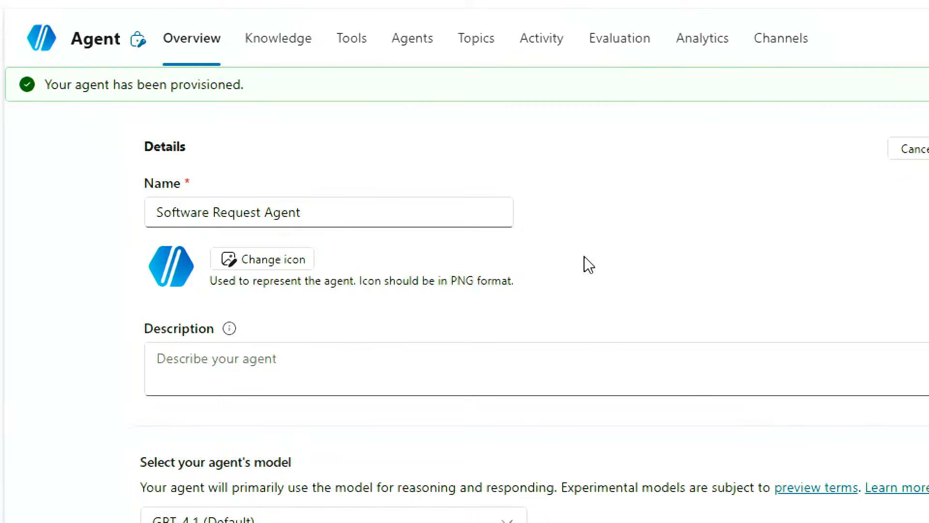
Add the description 'Use this agent to request software' and save the details.
{"action": "left_click", "coordinate": [526, 364]}
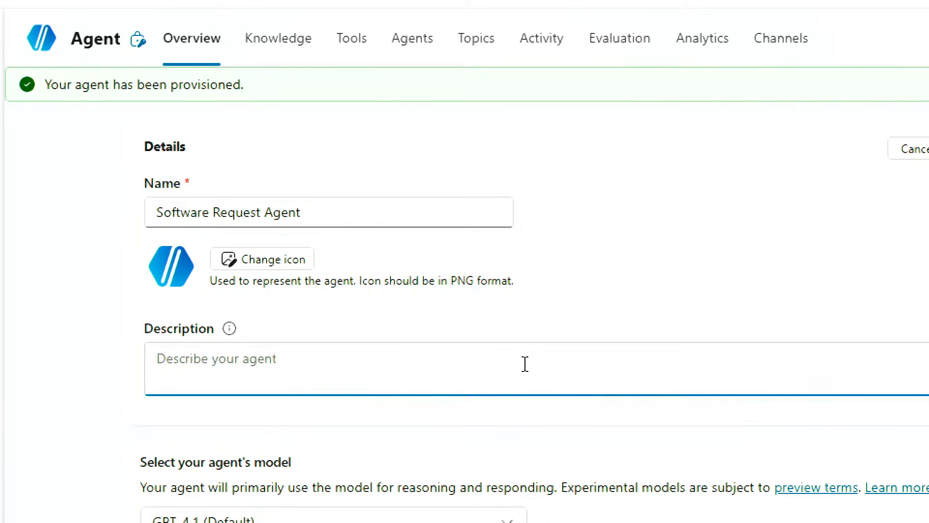
{"action": "type", "text": "Use this agent to "}
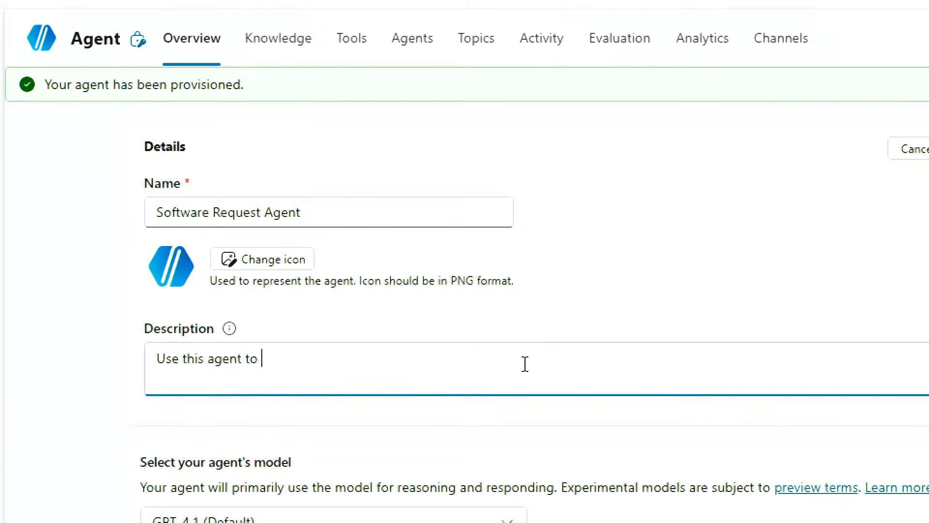
{"action": "type", "text": "request soft"}
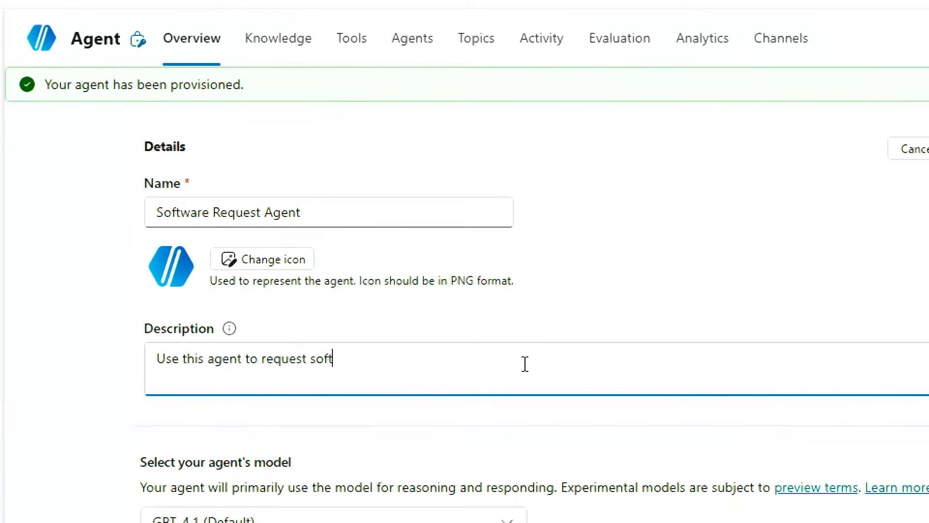
{"action": "type", "text": "ware"}
{"action": "left_click", "coordinate": [508, 341]}
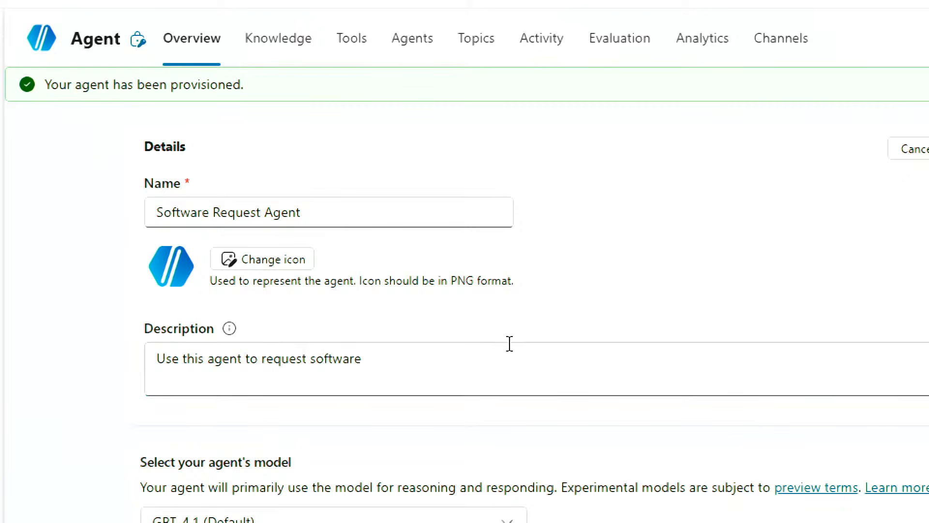
{"action": "scroll", "coordinate": [510, 344], "scroll_direction": "down", "scroll_amount": 4}
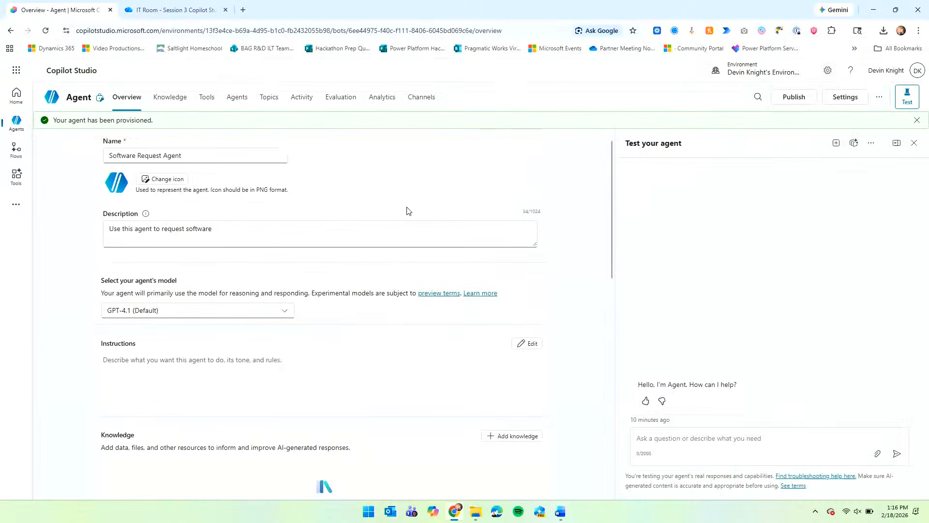
{"action": "scroll", "coordinate": [436, 193], "scroll_direction": "up", "scroll_amount": 1}
{"action": "left_click", "coordinate": [525, 158]}
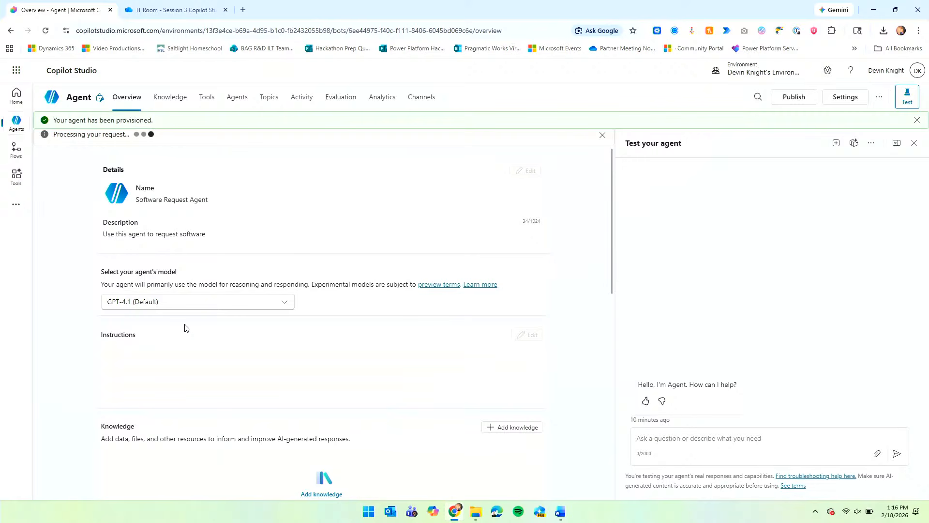
{"action": "left_click", "coordinate": [285, 302]}
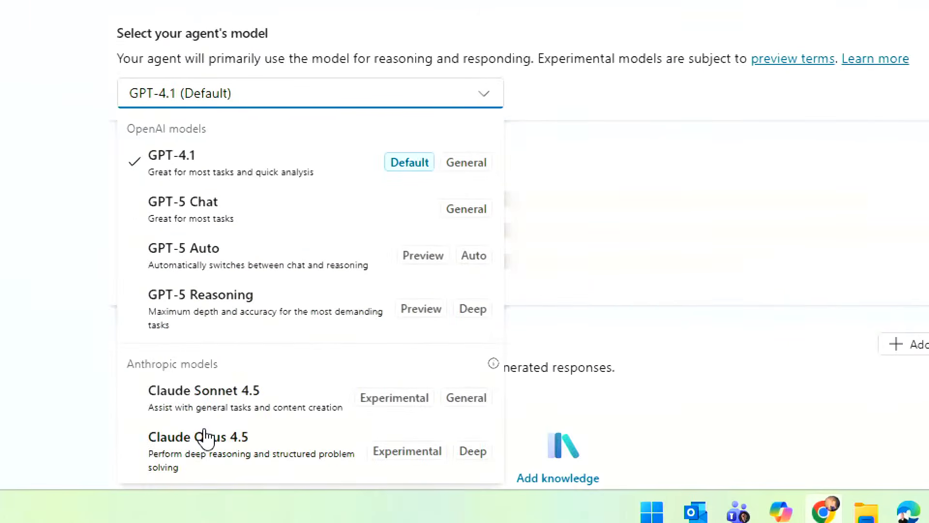
{"action": "scroll", "coordinate": [452, 197], "scroll_direction": "down", "scroll_amount": 1}
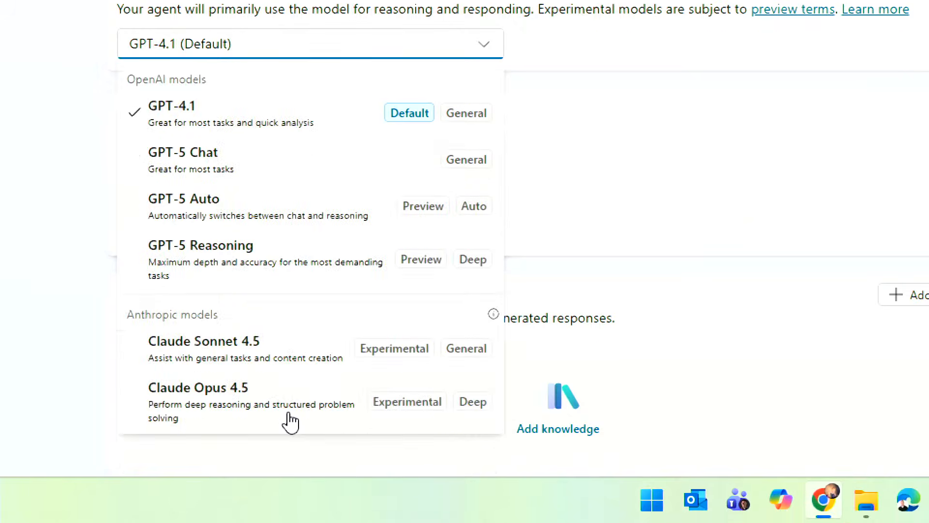
{"action": "scroll", "coordinate": [562, 324], "scroll_direction": "up", "scroll_amount": 1}
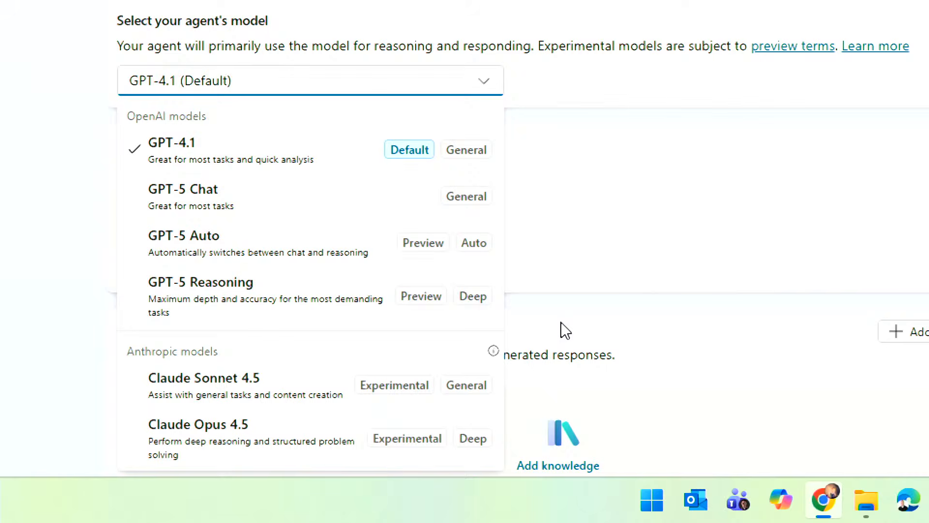
{"action": "scroll", "coordinate": [565, 331], "scroll_direction": "down", "scroll_amount": 1}
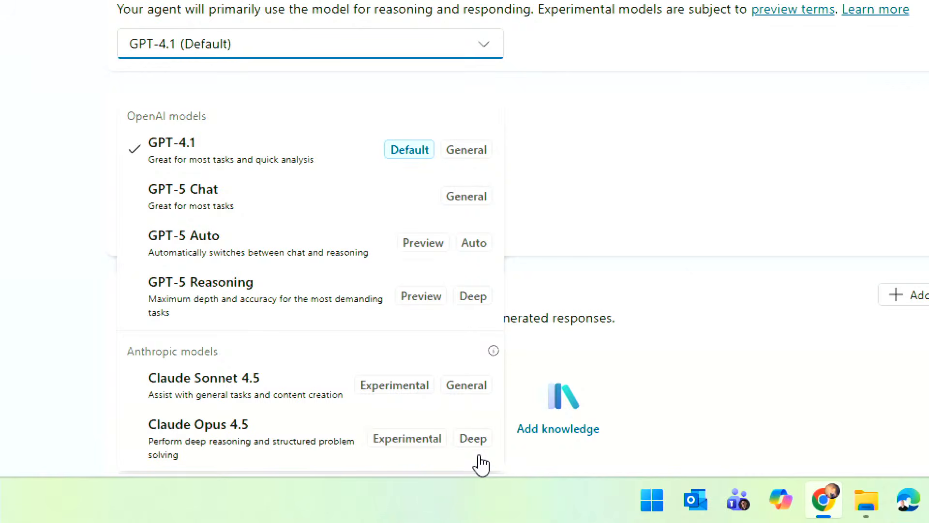
{"action": "left_click", "coordinate": [587, 172]}
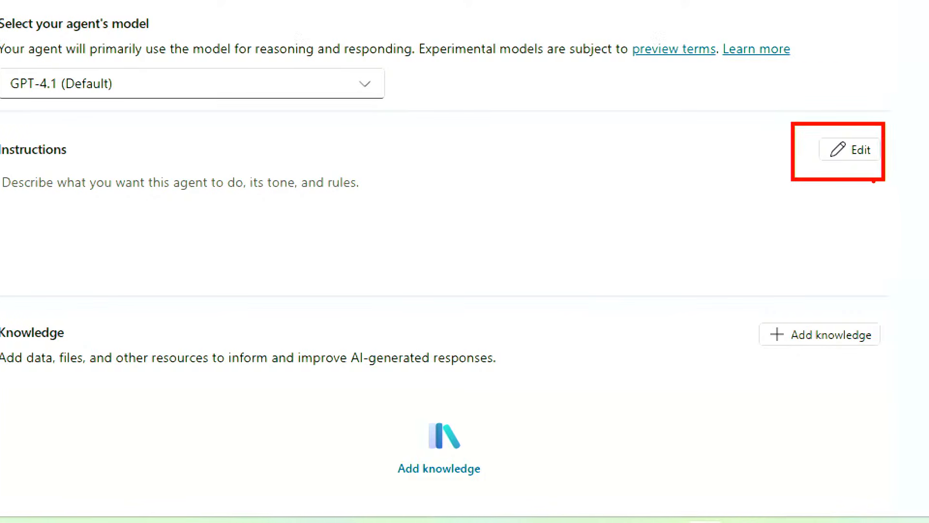
{"action": "left_click", "coordinate": [799, 161]}
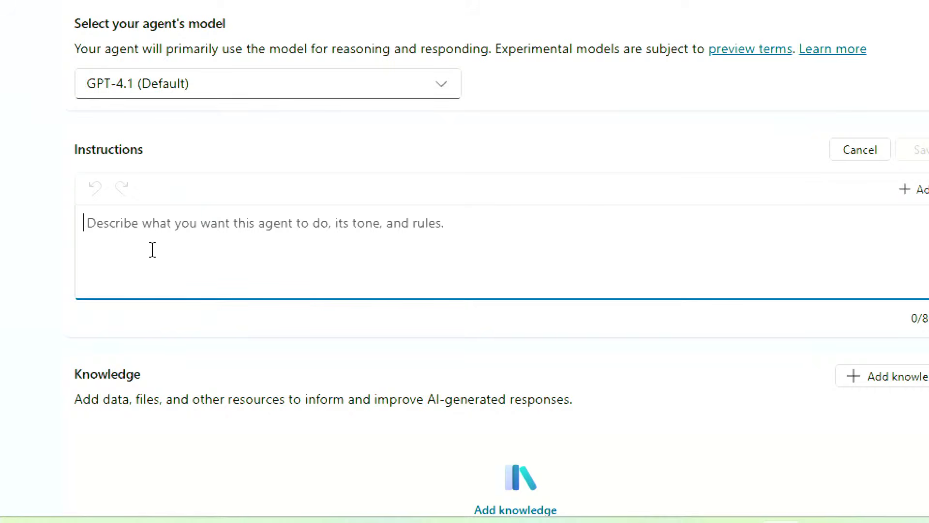
Type '/' in the empty Instructions box to browse tools to insert.
{"action": "type", "text": "/"}
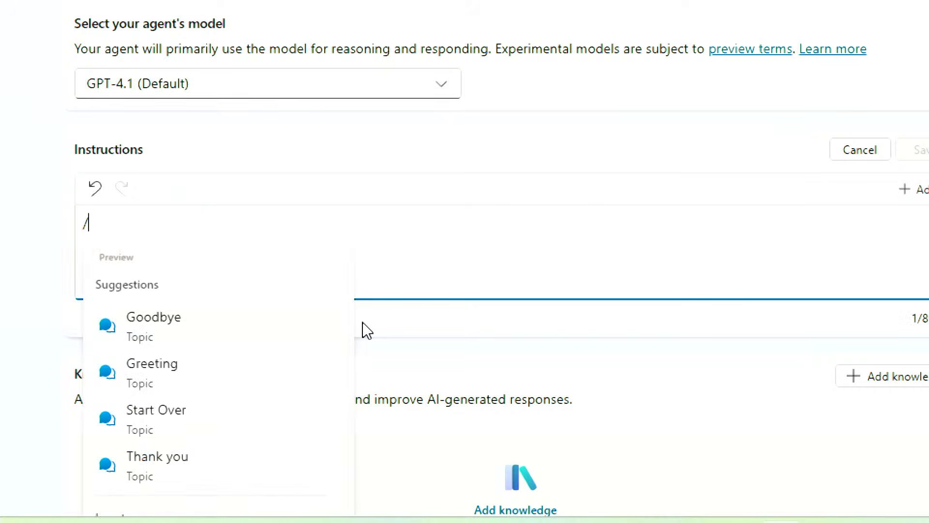
{"action": "scroll", "coordinate": [317, 368], "scroll_direction": "down", "scroll_amount": 1}
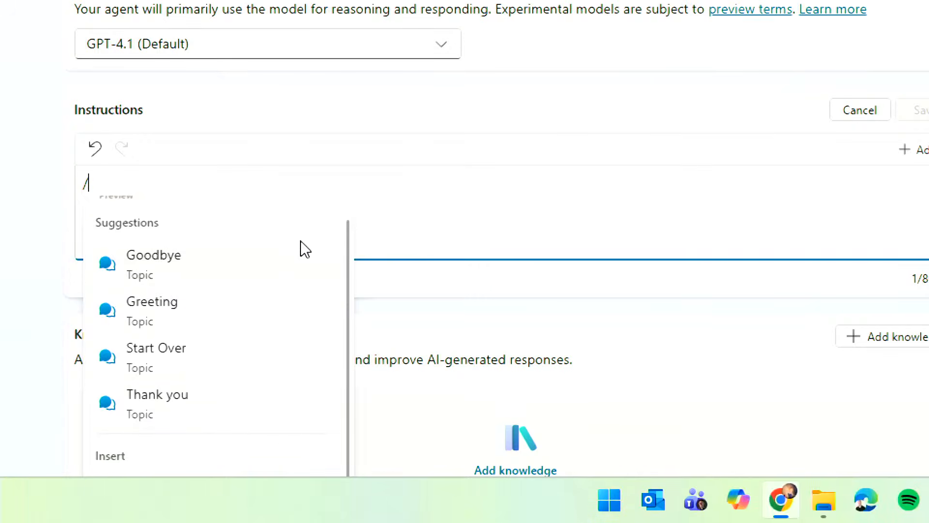
{"action": "scroll", "coordinate": [304, 250], "scroll_direction": "up", "scroll_amount": 1}
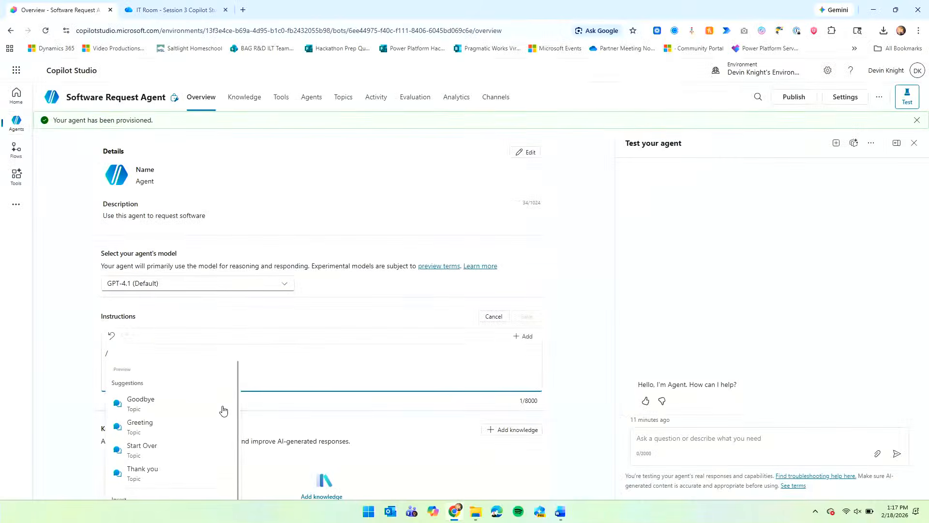
{"action": "scroll", "coordinate": [311, 463], "scroll_direction": "down", "scroll_amount": 2}
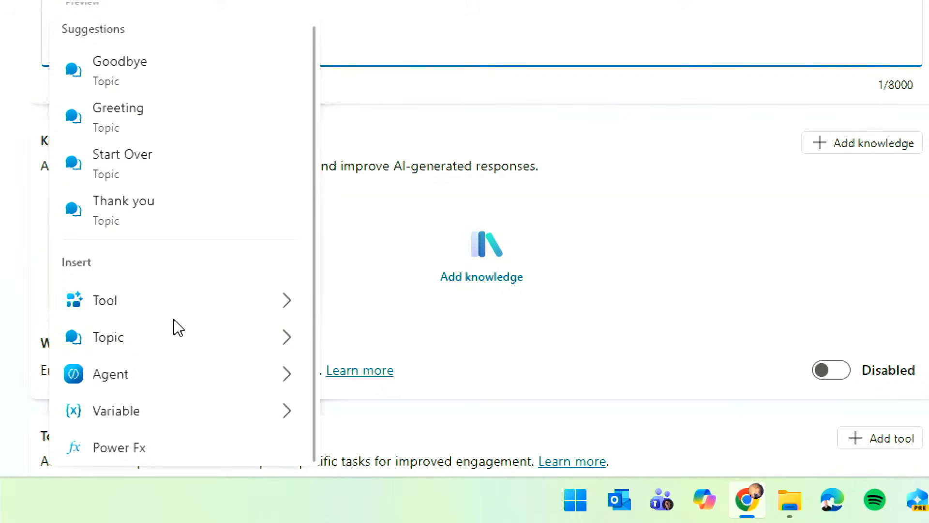
{"action": "left_click", "coordinate": [228, 315]}
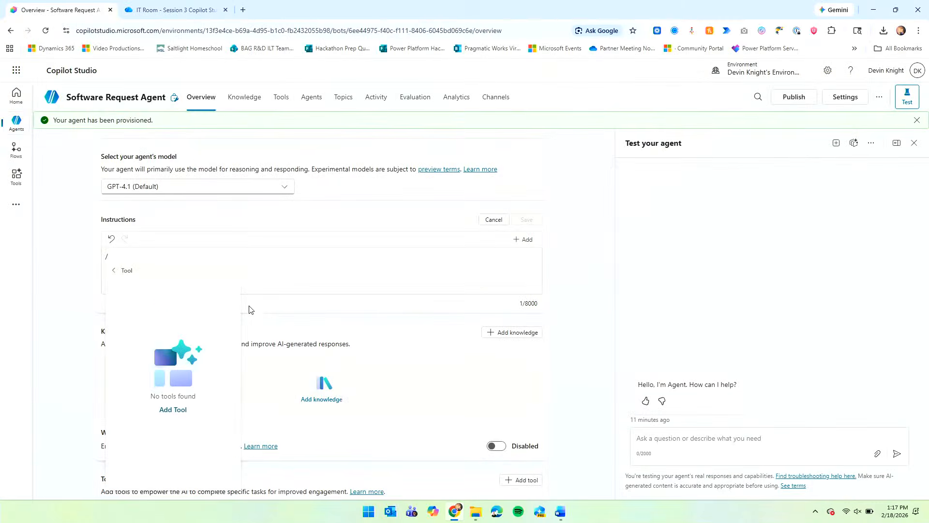
Leave the empty tools list, delete the stray slash, and switch to the Word prompts document.
{"action": "left_click", "coordinate": [115, 270]}
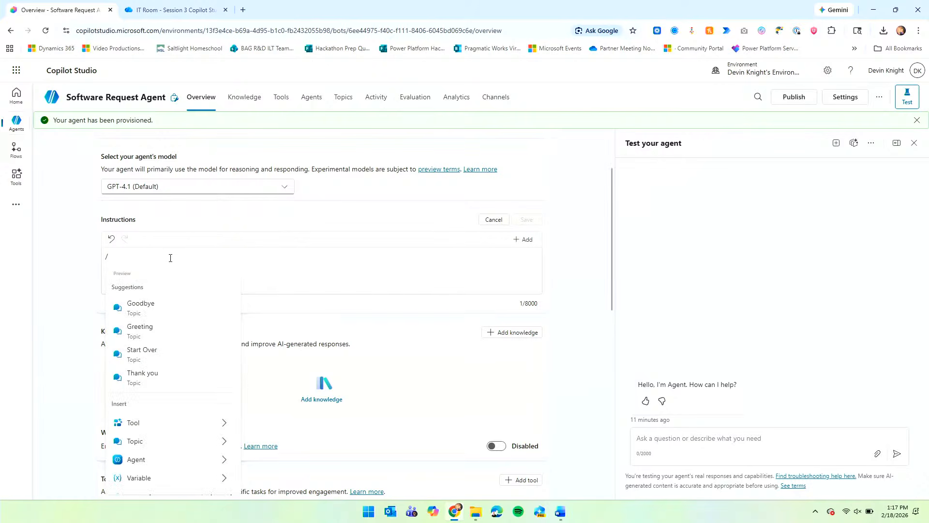
{"action": "key", "text": "BackSpace"}
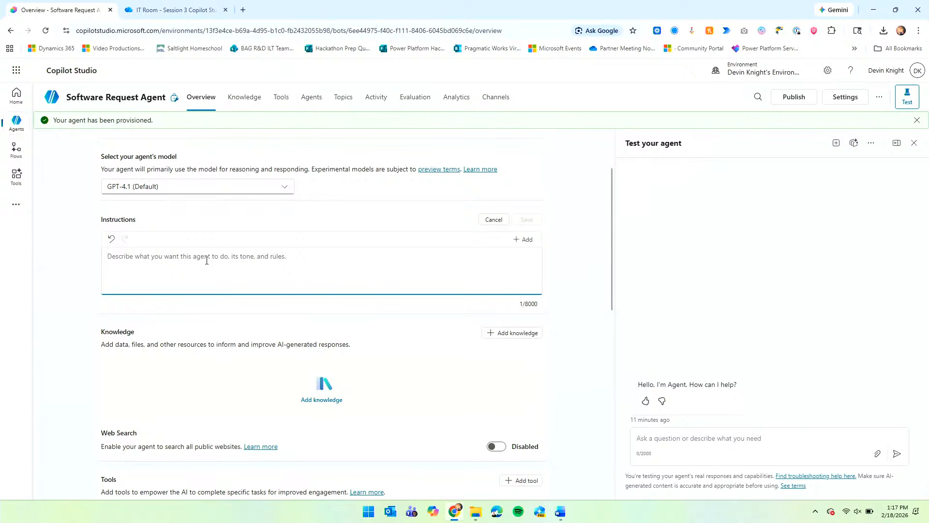
{"action": "left_click", "coordinate": [560, 512]}
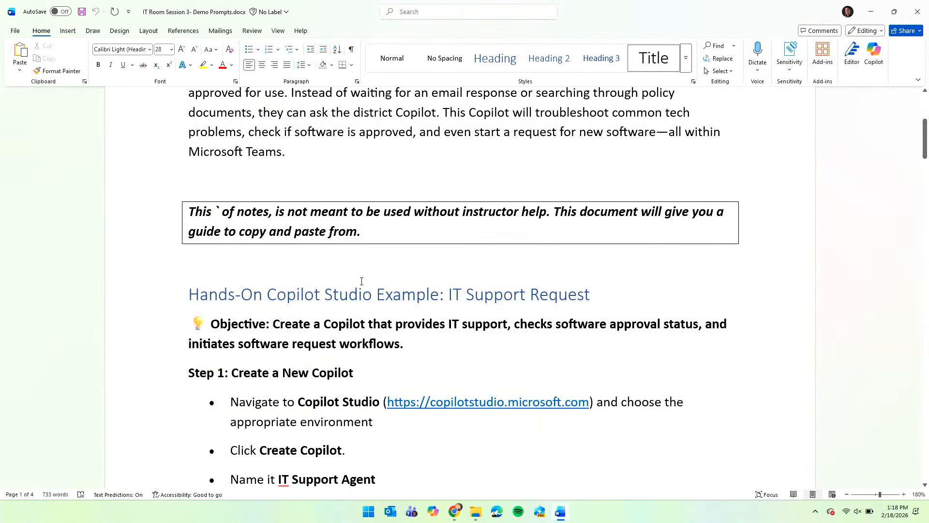
Switch from Word to the browser's OneDrive folder IT Room - Session 3 Copilot Studio.
{"action": "scroll", "coordinate": [362, 281], "scroll_direction": "up", "scroll_amount": 3}
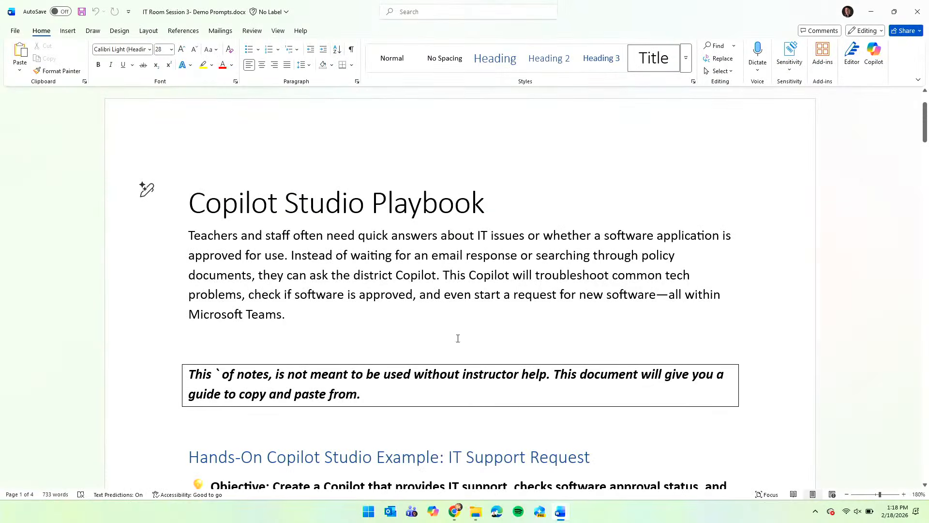
{"action": "left_click", "coordinate": [455, 511]}
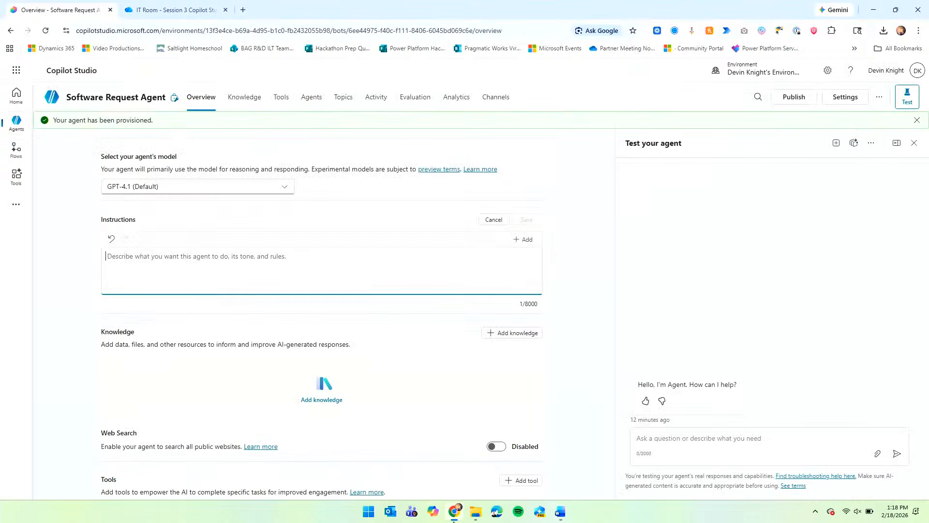
{"action": "left_click", "coordinate": [187, 5]}
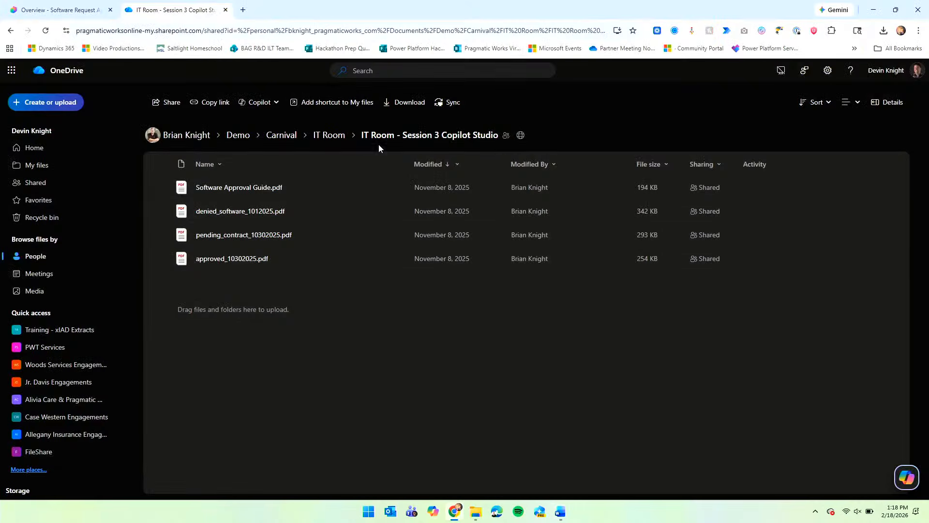
Navigate OneDrive via Carnival into IT Room and open IT Room Session 3- Demo Prompts.docx.
{"action": "left_click", "coordinate": [331, 136]}
{"action": "left_click", "coordinate": [282, 136]}
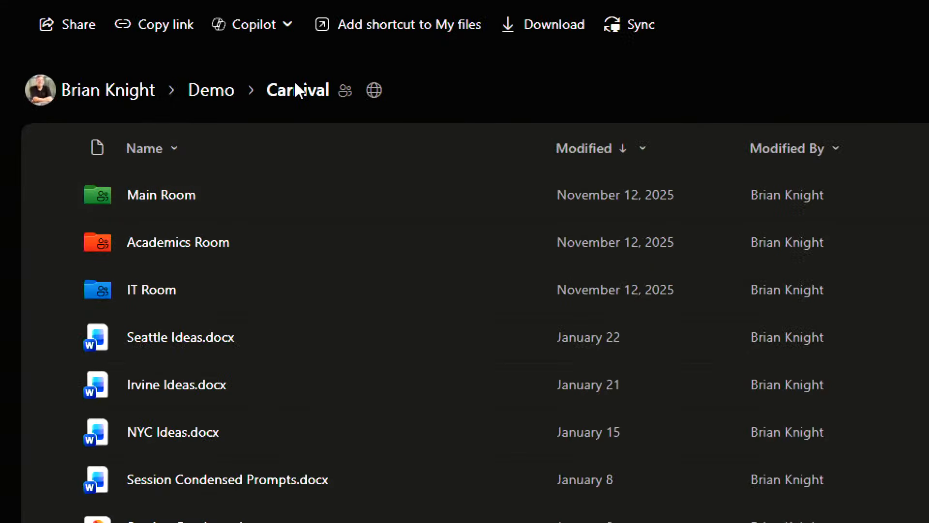
{"action": "left_click", "coordinate": [153, 291]}
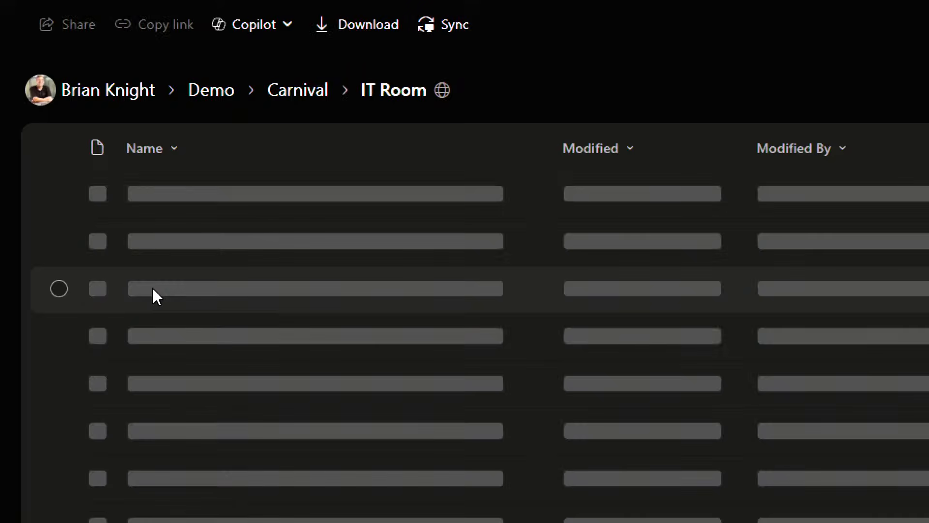
{"action": "scroll", "coordinate": [299, 454], "scroll_direction": "down", "scroll_amount": 3}
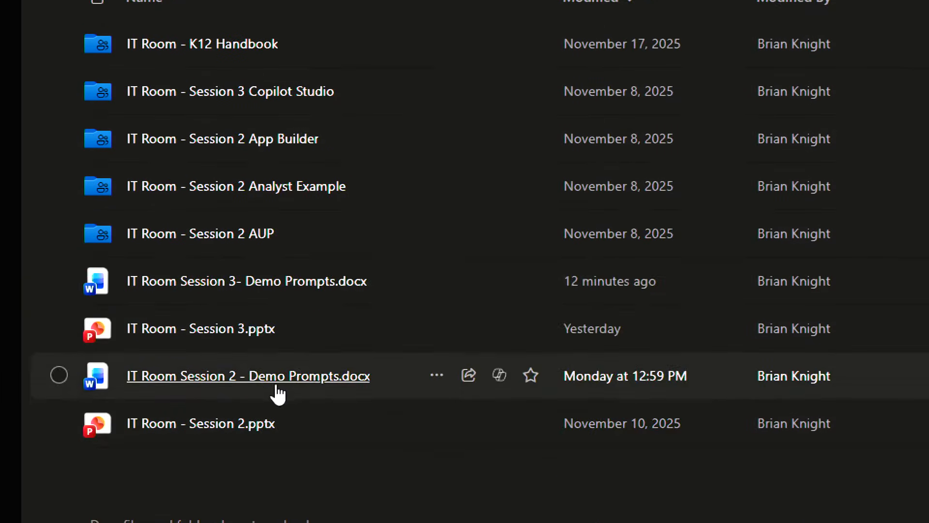
{"action": "mouse_move", "coordinate": [217, 289]}
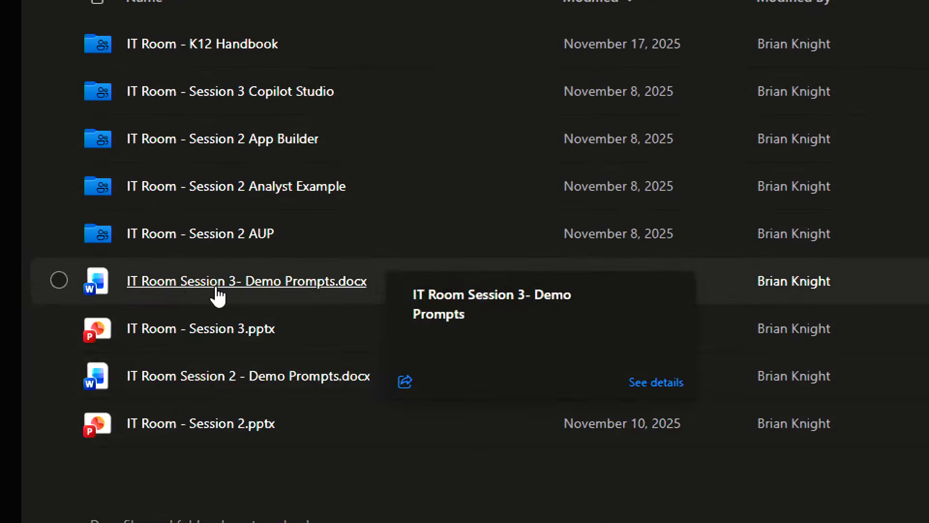
{"action": "left_click", "coordinate": [257, 288]}
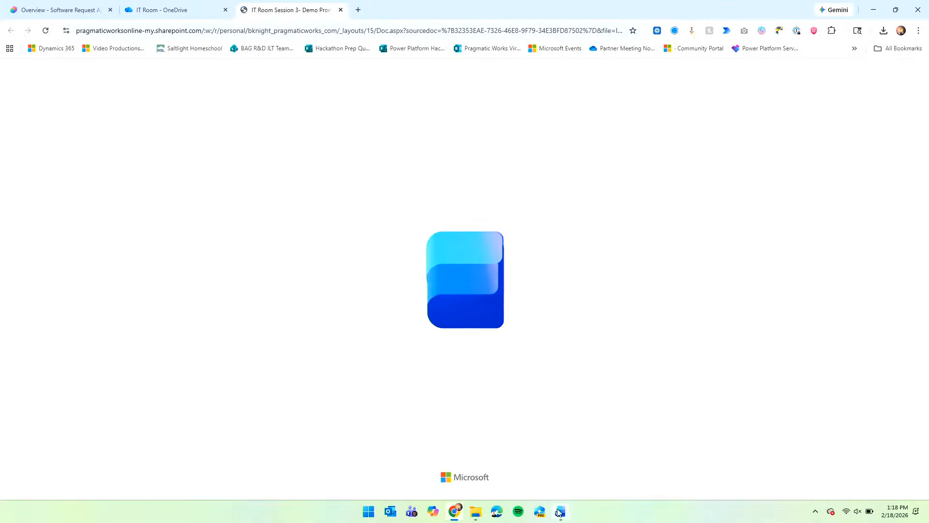
{"action": "left_click", "coordinate": [560, 512]}
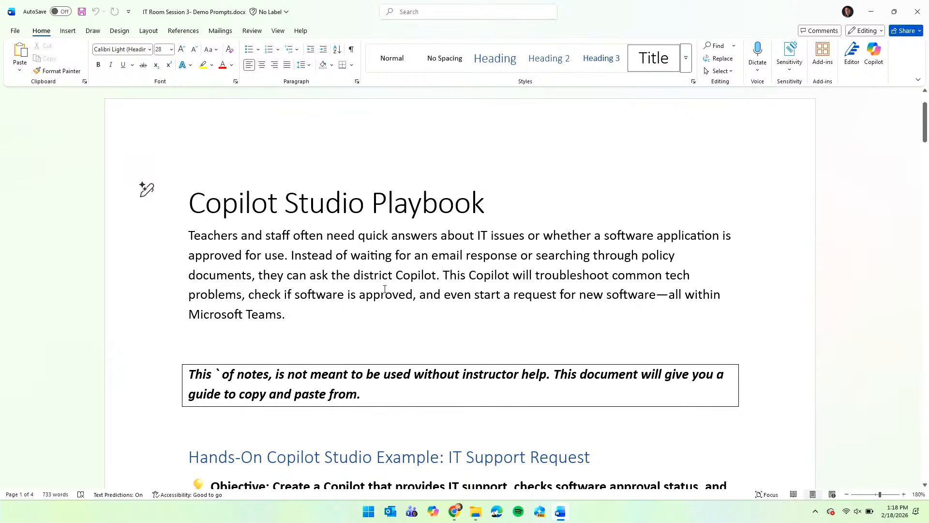
Copy the Agent Instructions text from Purpose through Tone and Style in Word.
{"action": "scroll", "coordinate": [385, 289], "scroll_direction": "down", "scroll_amount": 5}
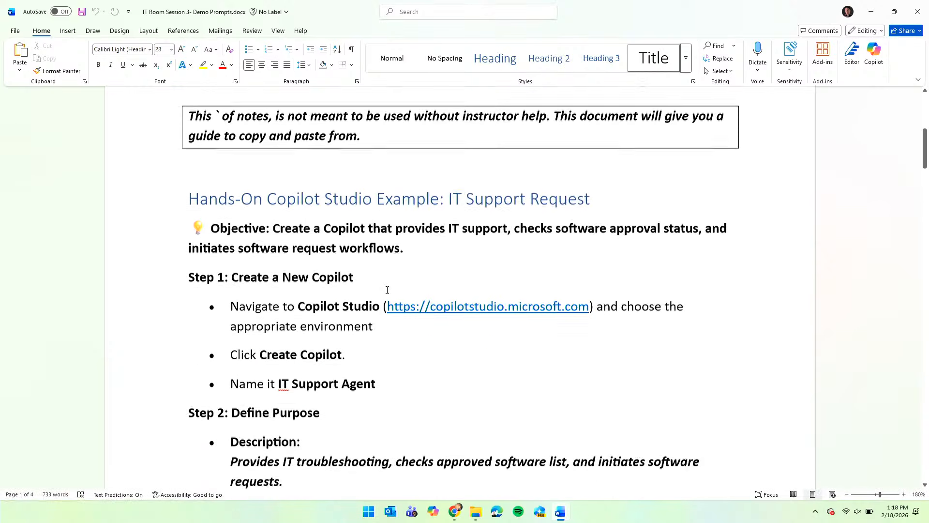
{"action": "scroll", "coordinate": [386, 290], "scroll_direction": "down", "scroll_amount": 9}
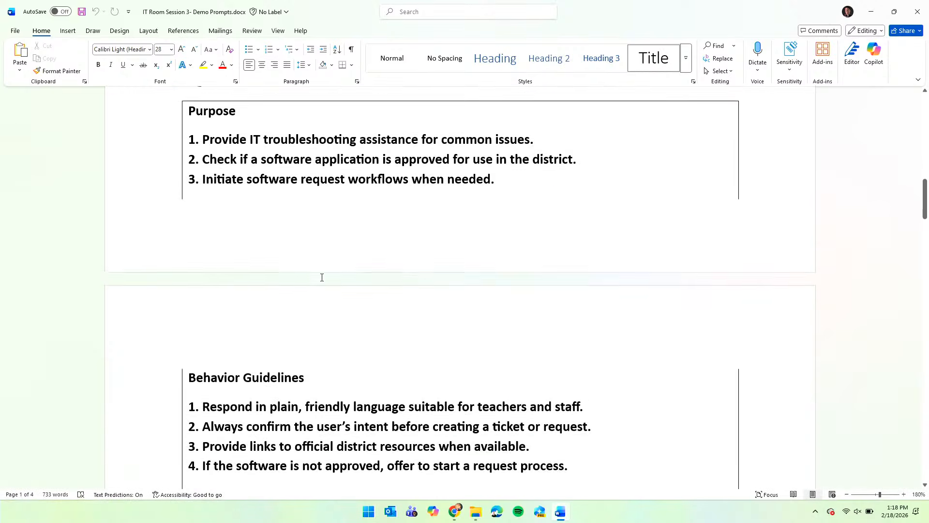
{"action": "scroll", "coordinate": [322, 278], "scroll_direction": "down", "scroll_amount": 6}
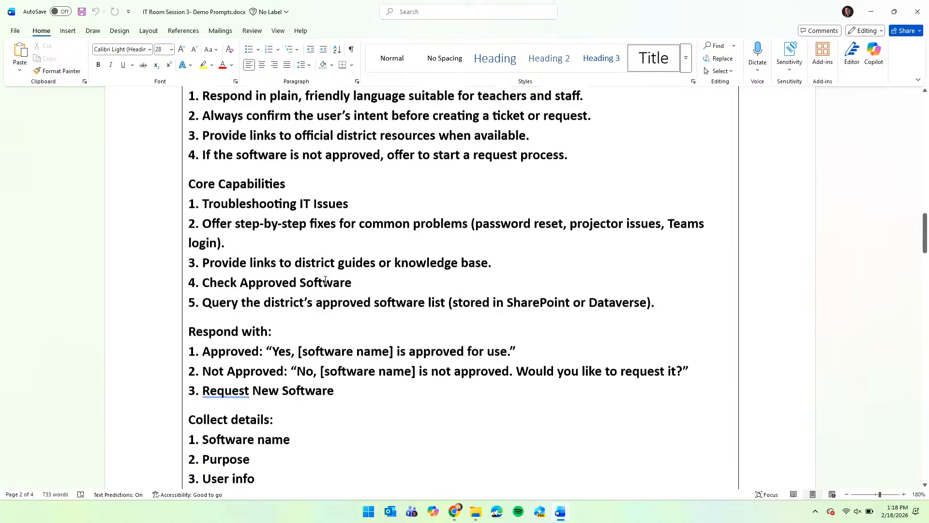
{"action": "scroll", "coordinate": [323, 279], "scroll_direction": "down", "scroll_amount": 6}
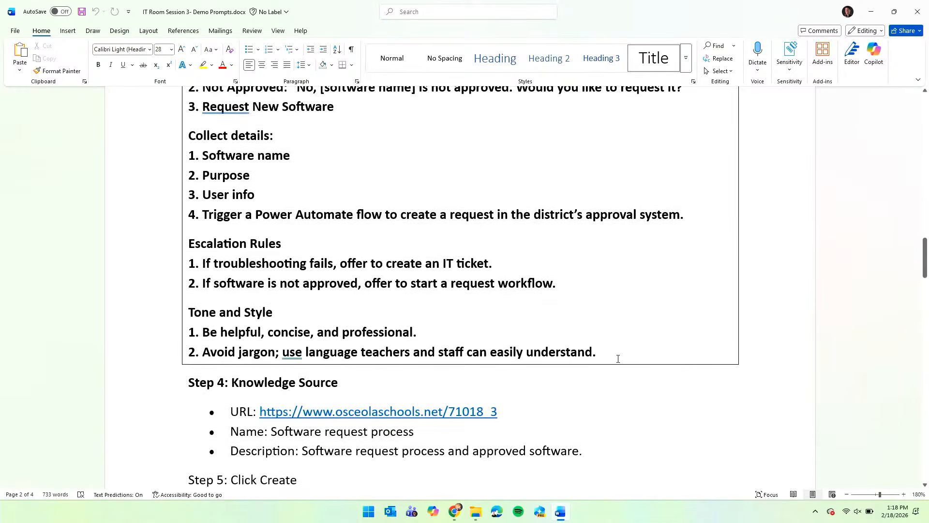
{"action": "left_click_drag", "start_coordinate": [618, 359], "coordinate": [192, 132]}
{"action": "right_click", "coordinate": [234, 143]}
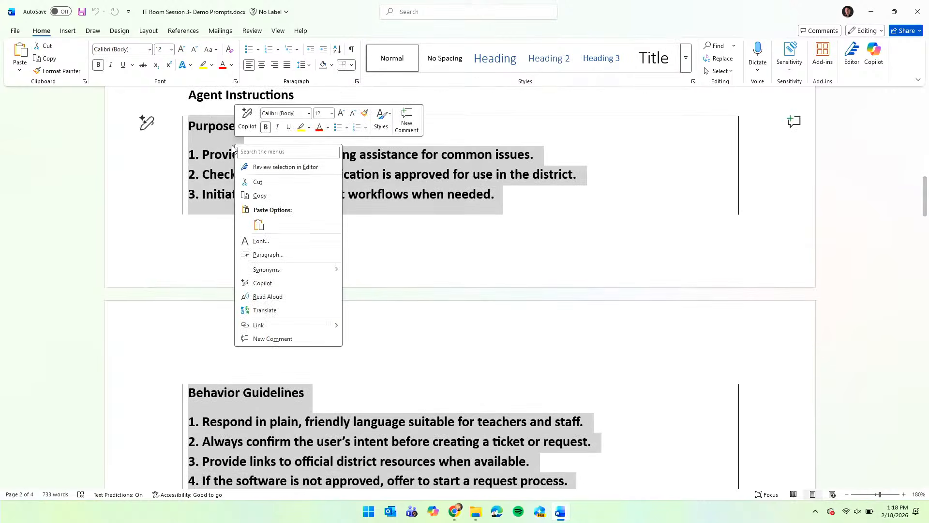
{"action": "left_click", "coordinate": [276, 196]}
Go back to the Software Request Agent's overview in Copilot Studio.
{"action": "left_click", "coordinate": [540, 211]}
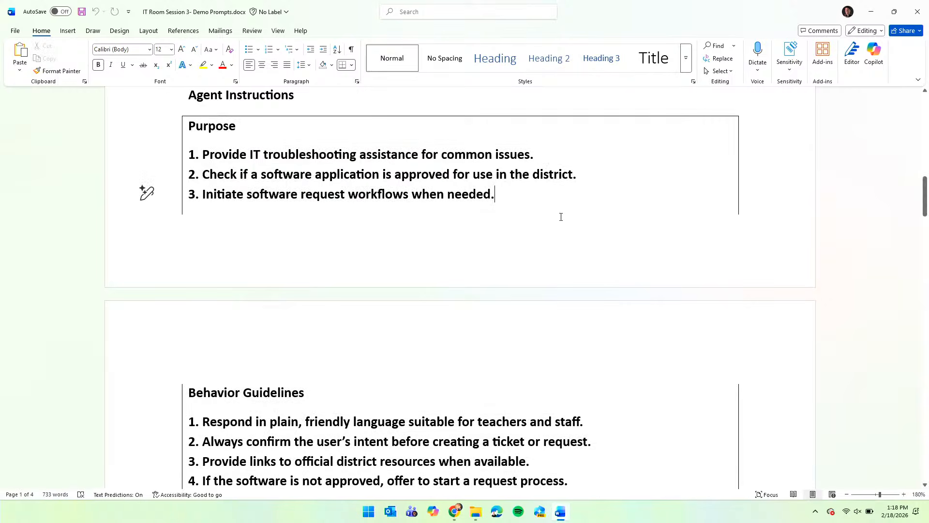
{"action": "key", "text": "alt+Tab"}
{"action": "left_click", "coordinate": [70, 14]}
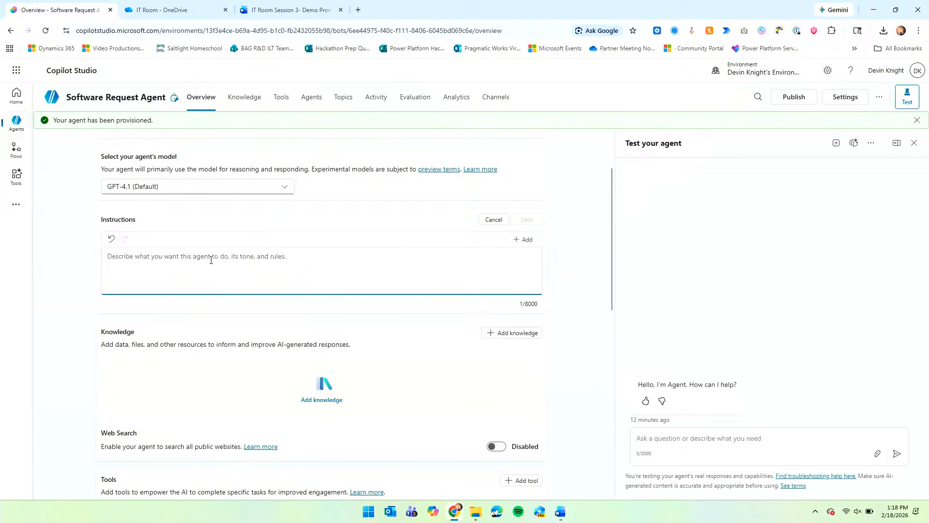
Paste the 1407-character guidance into the agent's Instructions and save it.
{"action": "key", "text": "ctrl+v"}
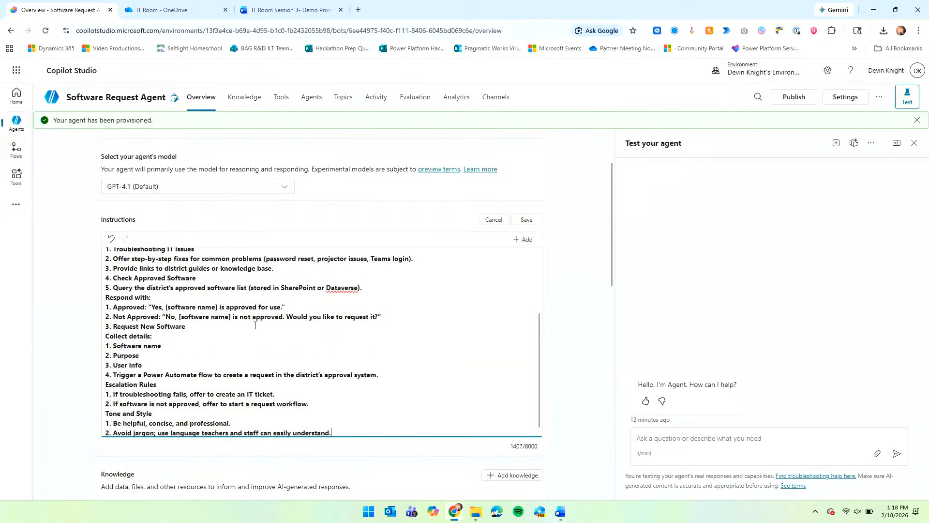
{"action": "scroll", "coordinate": [203, 294], "scroll_direction": "up", "scroll_amount": 4}
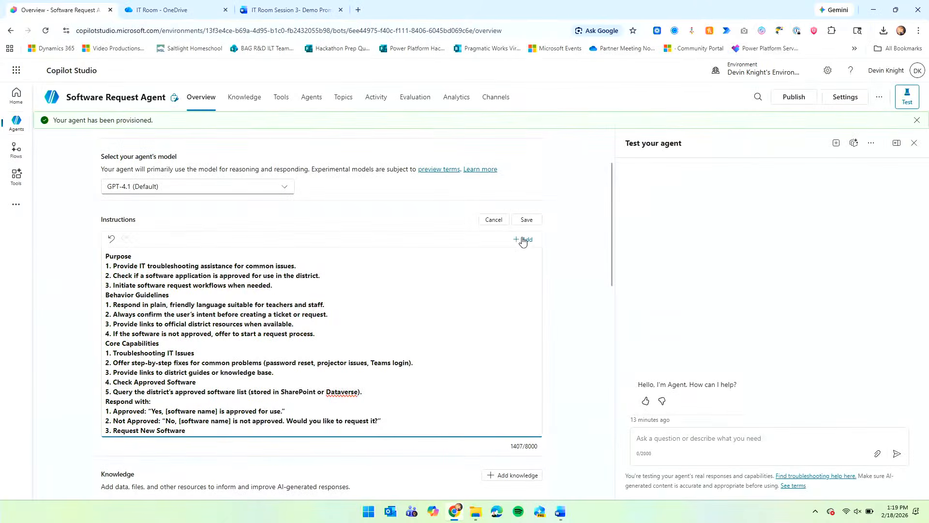
{"action": "left_click", "coordinate": [525, 222]}
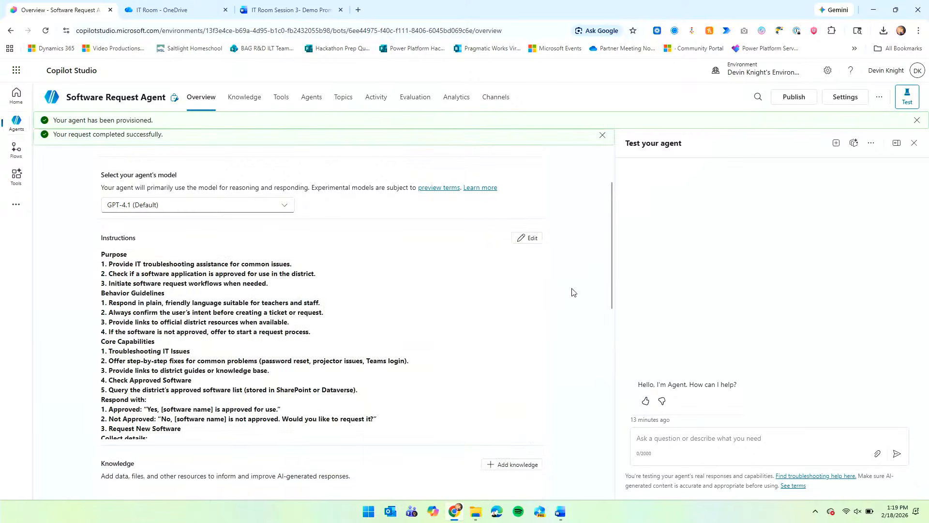
Scroll to the Triggers section and bring up the 11 featured triggers to add.
{"action": "scroll", "coordinate": [573, 292], "scroll_direction": "down", "scroll_amount": 4}
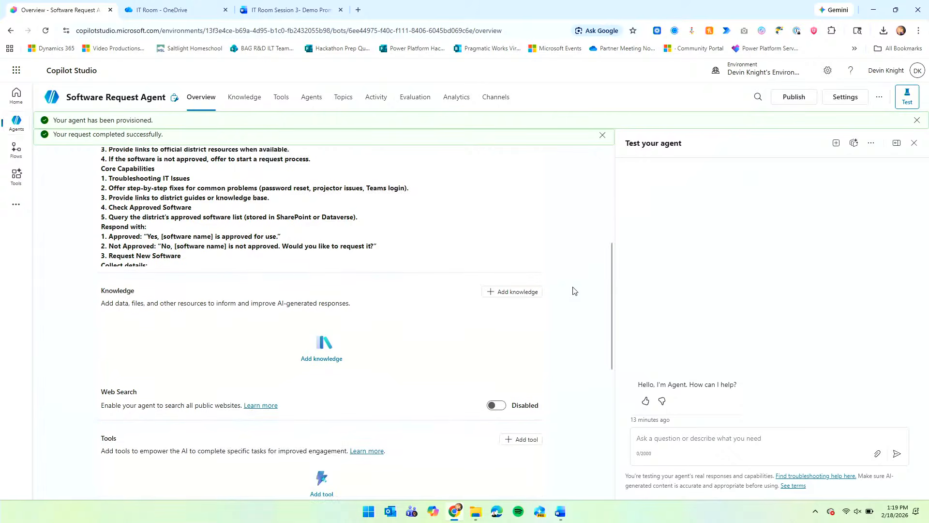
{"action": "scroll", "coordinate": [573, 290], "scroll_direction": "down", "scroll_amount": 2}
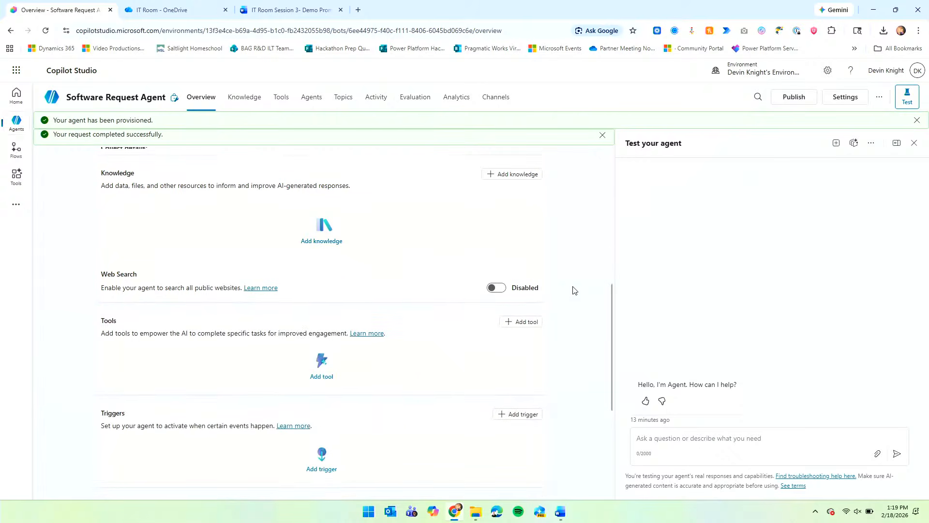
{"action": "scroll", "coordinate": [571, 288], "scroll_direction": "down", "scroll_amount": 6}
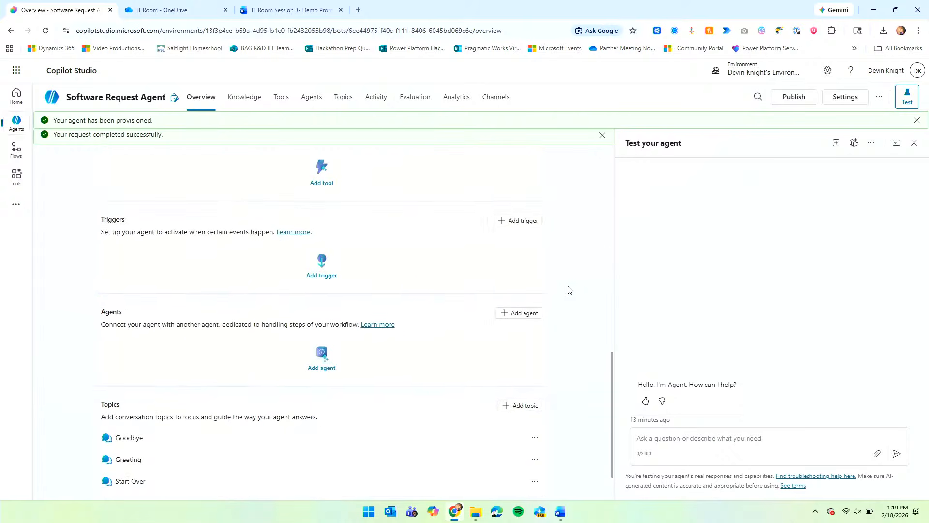
{"action": "scroll", "coordinate": [569, 289], "scroll_direction": "up", "scroll_amount": 2}
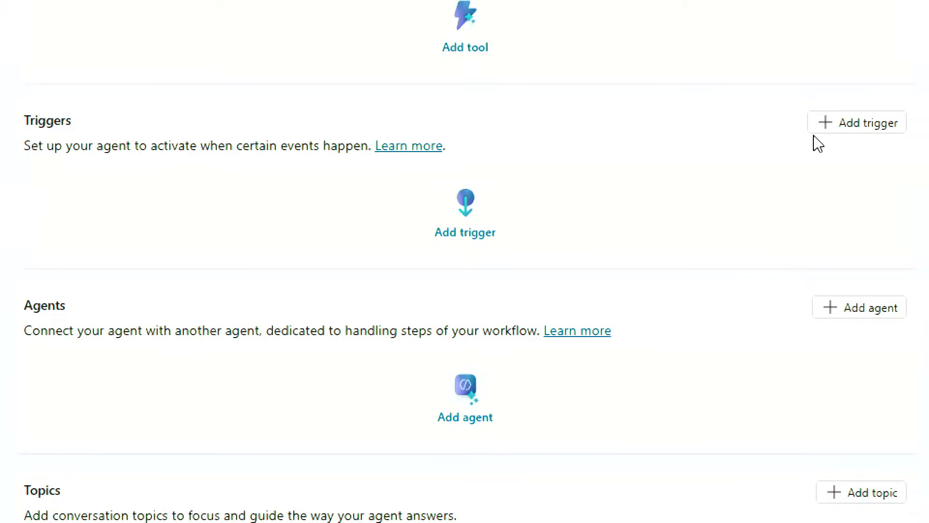
{"action": "left_click", "coordinate": [852, 126]}
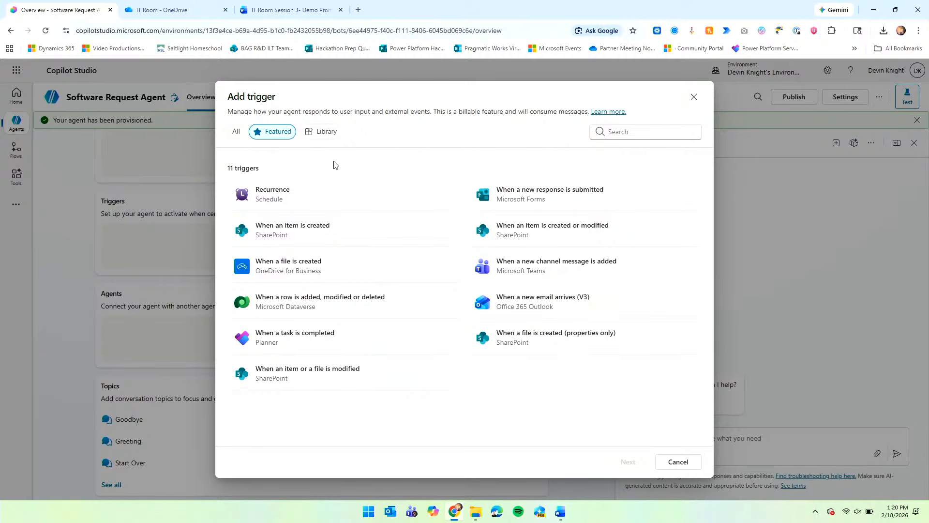
Browse all 844 available triggers, then cancel without adding any.
{"action": "left_click", "coordinate": [235, 131]}
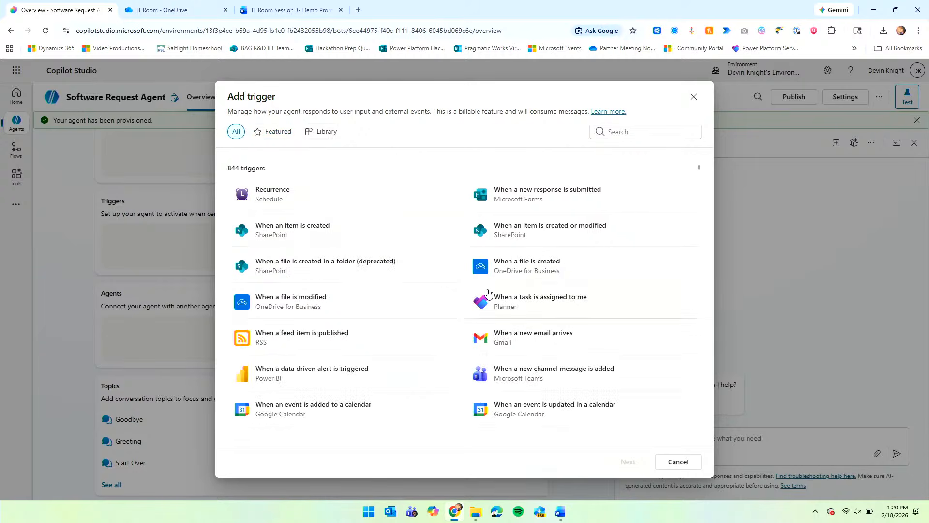
{"action": "scroll", "coordinate": [489, 293], "scroll_direction": "down", "scroll_amount": 3}
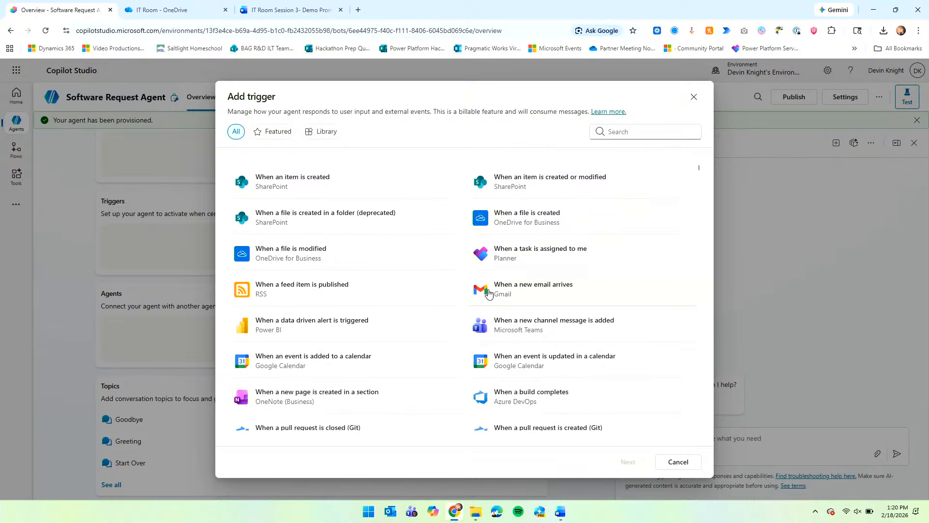
{"action": "scroll", "coordinate": [489, 293], "scroll_direction": "down", "scroll_amount": 5}
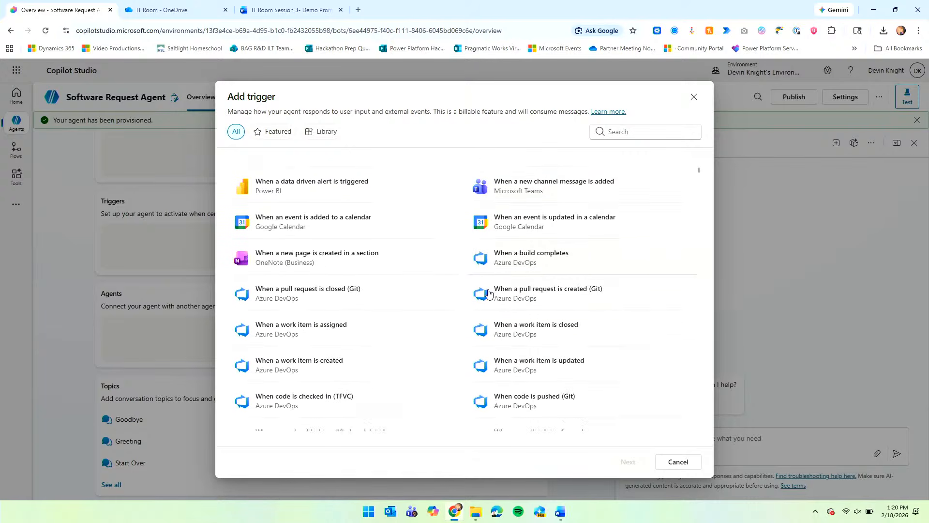
{"action": "scroll", "coordinate": [488, 293], "scroll_direction": "down", "scroll_amount": 2}
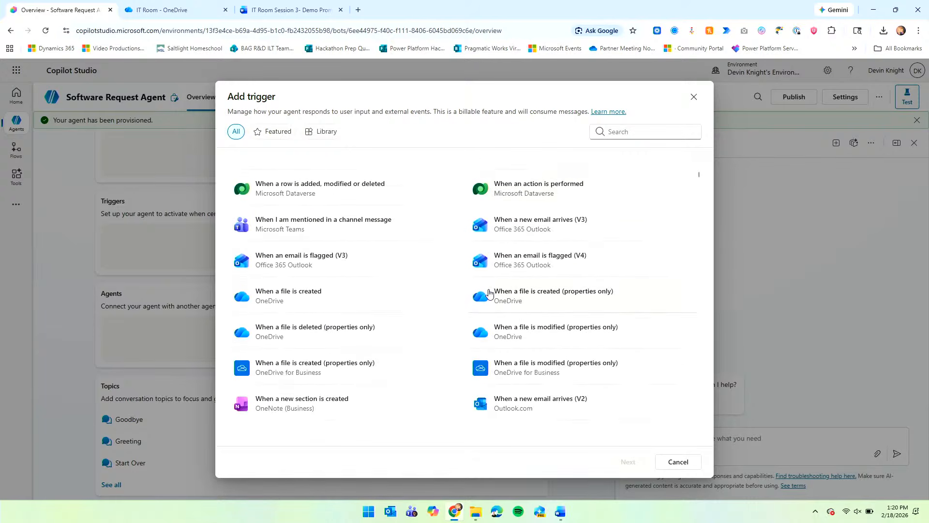
{"action": "scroll", "coordinate": [489, 293], "scroll_direction": "down", "scroll_amount": 5}
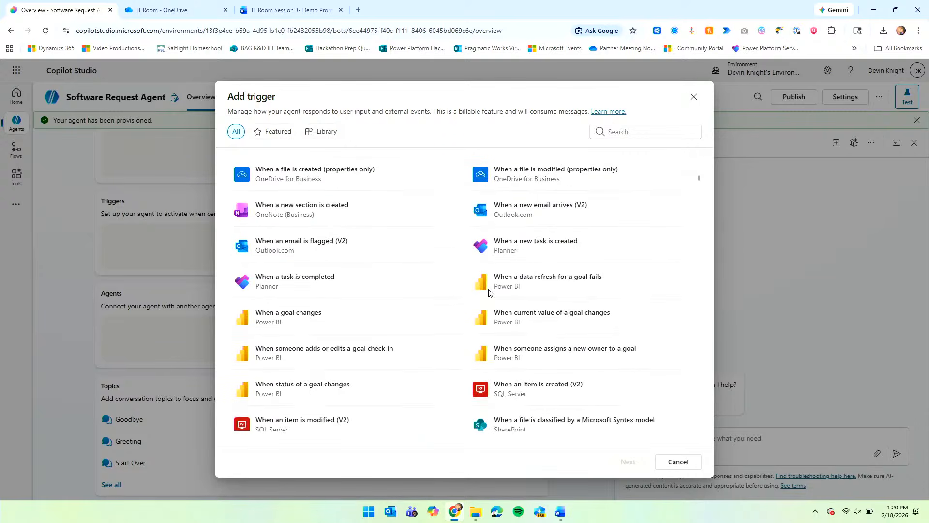
{"action": "scroll", "coordinate": [441, 315], "scroll_direction": "up", "scroll_amount": 5}
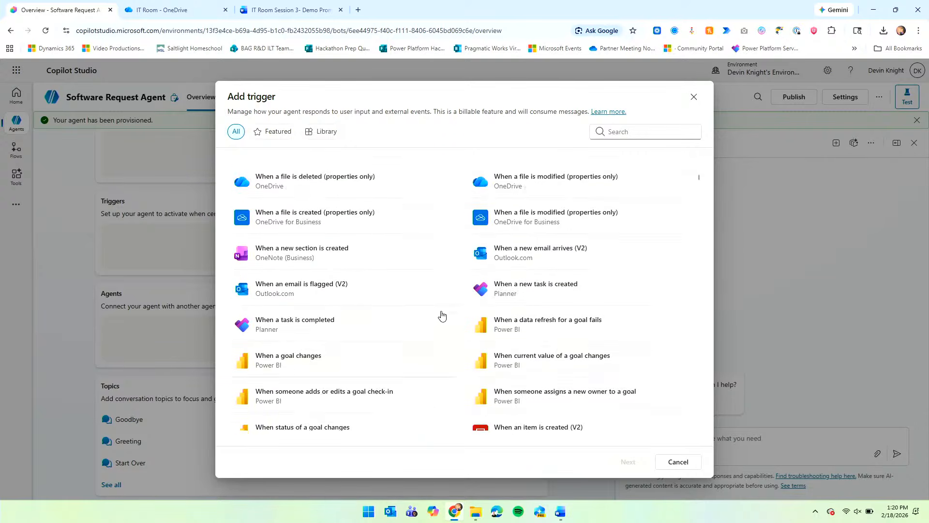
{"action": "scroll", "coordinate": [439, 311], "scroll_direction": "up", "scroll_amount": 4}
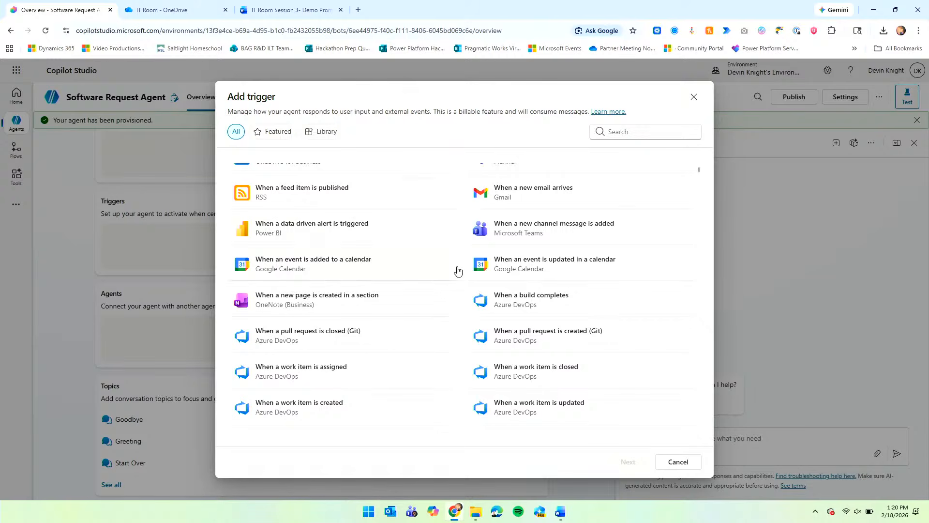
{"action": "scroll", "coordinate": [458, 270], "scroll_direction": "down", "scroll_amount": 10}
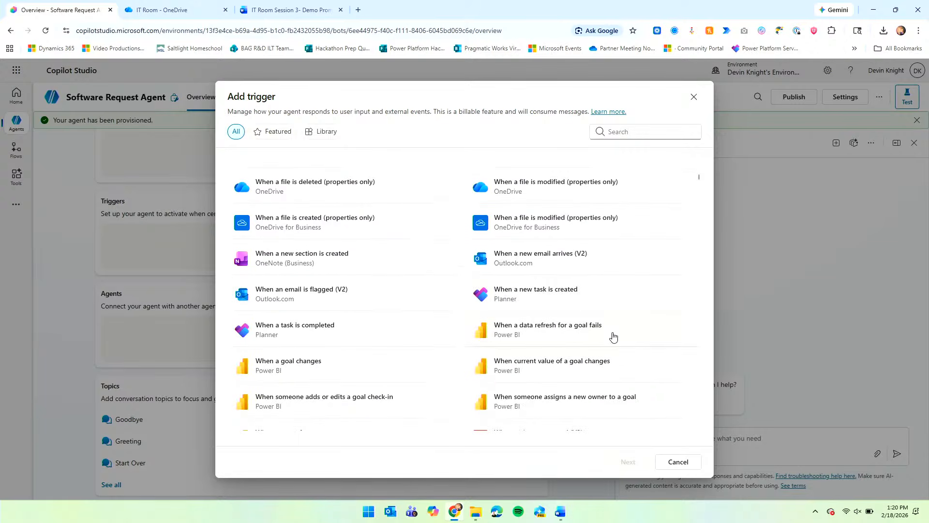
{"action": "left_click", "coordinate": [684, 461]}
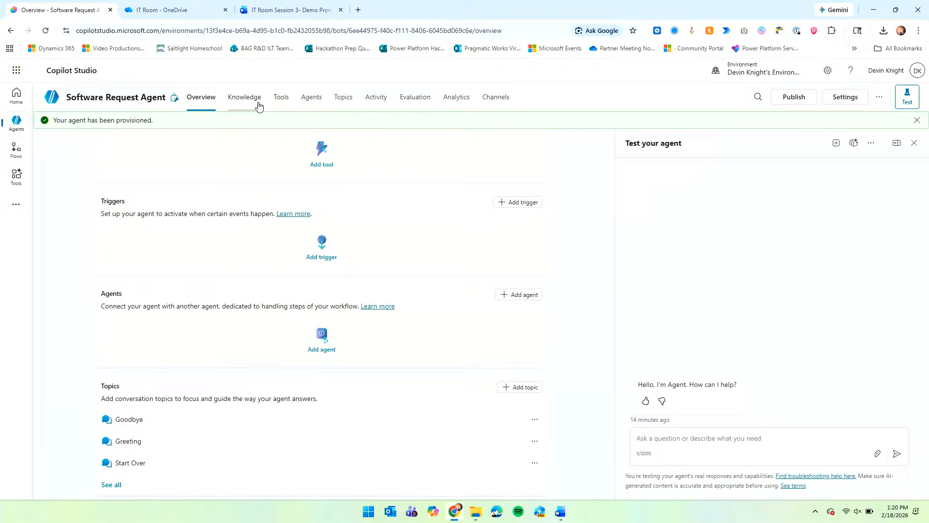
{"action": "left_click_drag", "start_coordinate": [209, 75], "coordinate": [319, 138]}
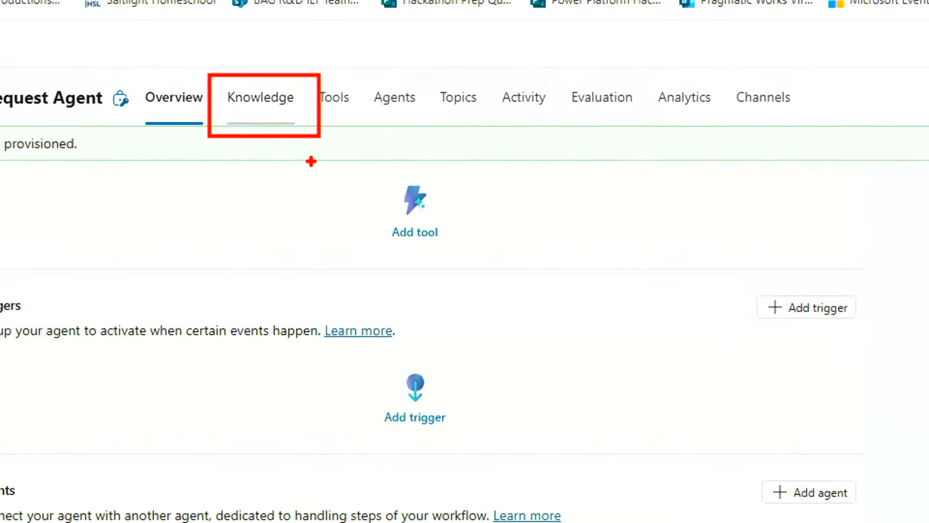
Open the agent's Knowledge page and its Add knowledge dialog, then bring the IT Room folder window forward.
{"action": "key", "text": "Escape"}
{"action": "left_click", "coordinate": [254, 106]}
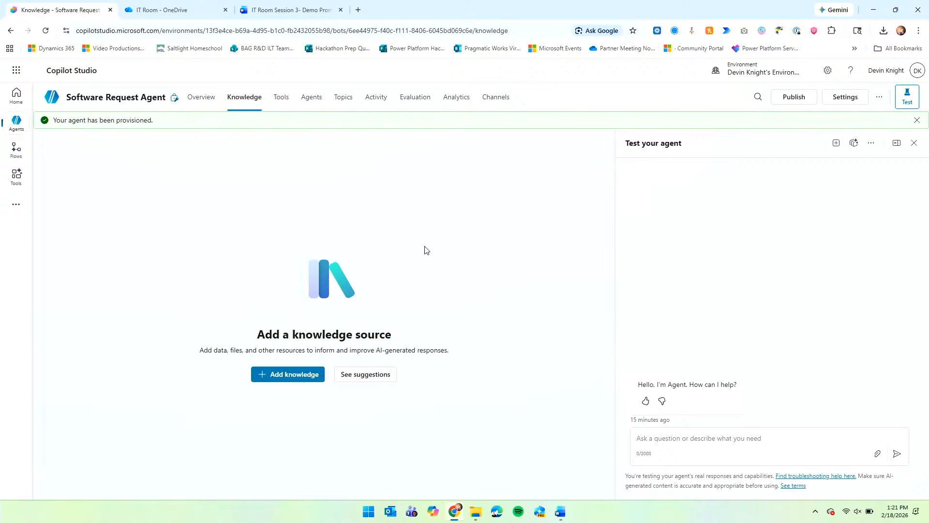
{"action": "left_click", "coordinate": [310, 377]}
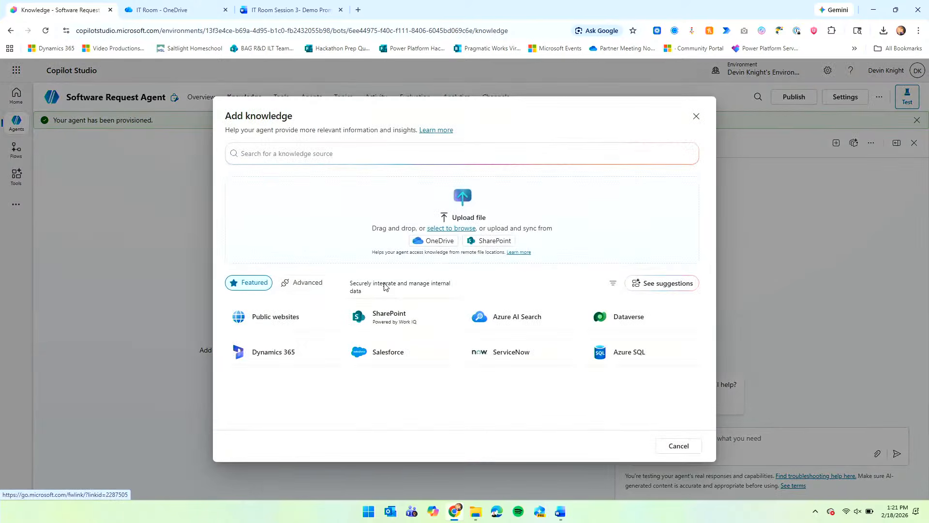
{"action": "mouse_move", "coordinate": [473, 513]}
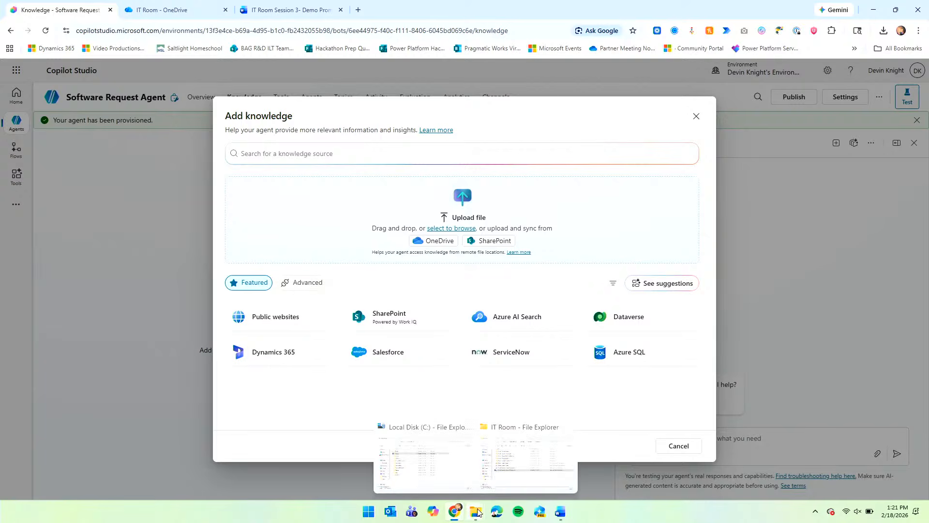
{"action": "left_click", "coordinate": [511, 479]}
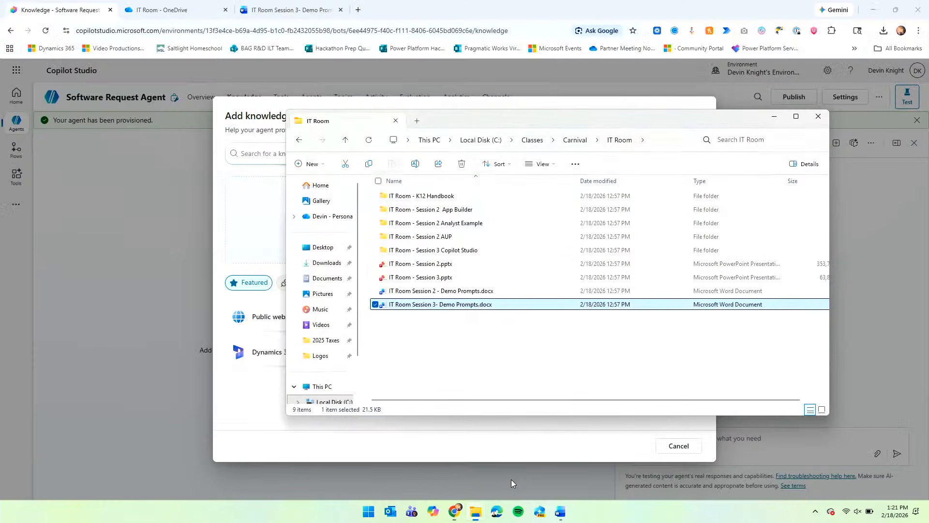
Open the IT Room - Session 3 Copilot Studio folder, then view the Demo Prompts document and OneDrive list.
{"action": "double_click", "coordinate": [464, 251]}
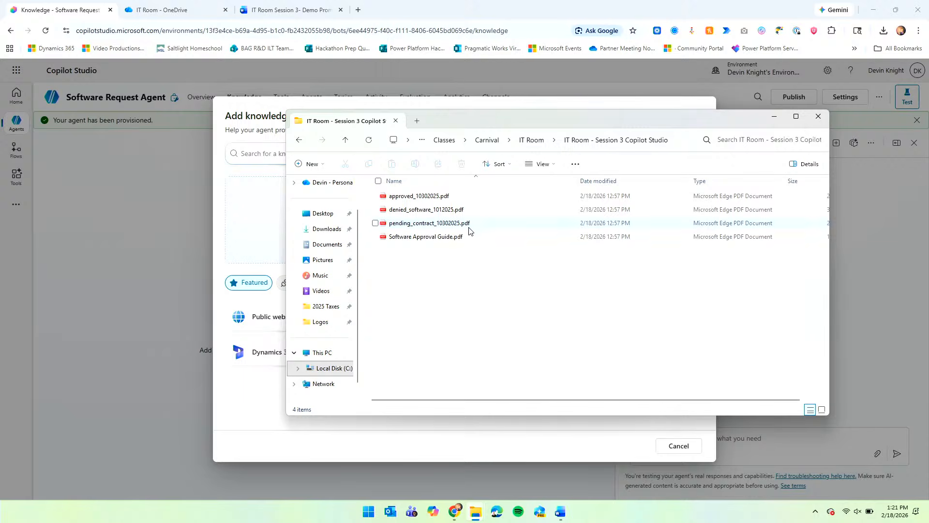
{"action": "left_click_drag", "start_coordinate": [456, 120], "coordinate": [609, 150]}
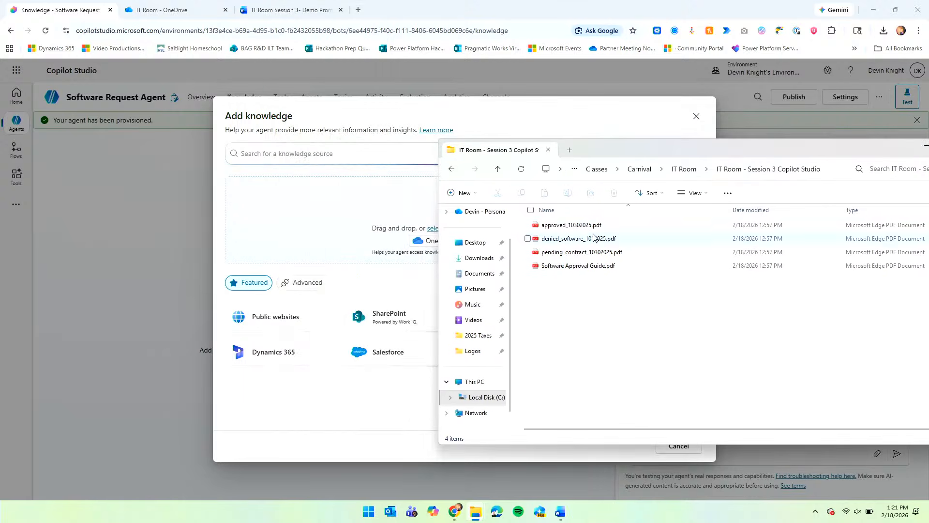
{"action": "left_click", "coordinate": [275, 11]}
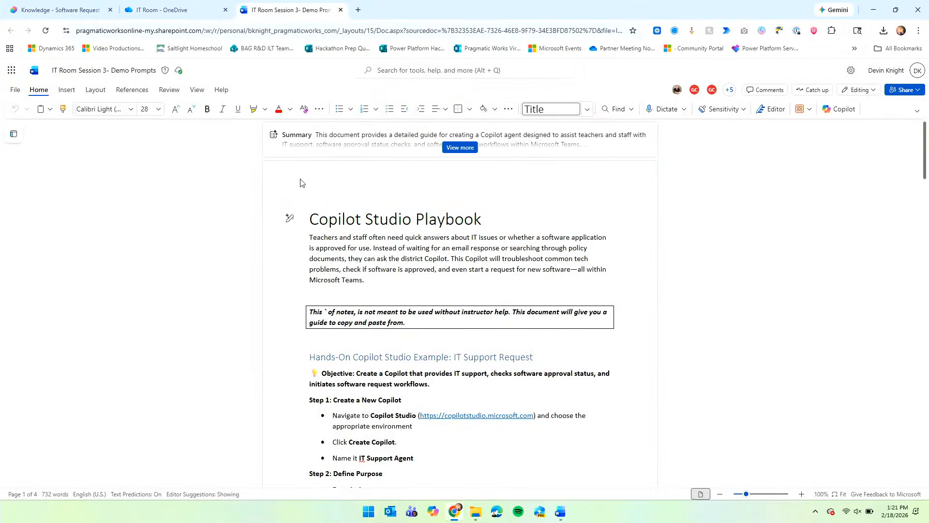
{"action": "left_click", "coordinate": [184, 10]}
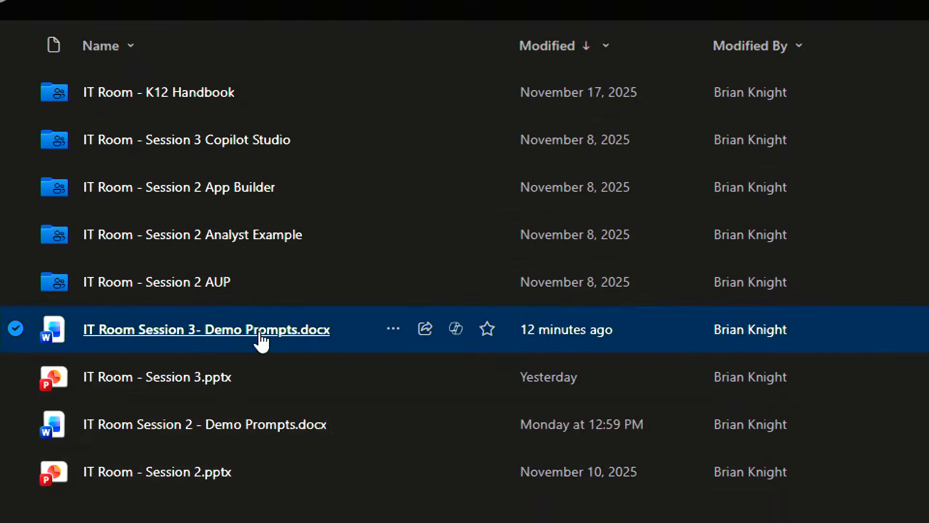
Open the Session 3 Copilot Studio folder in OneDrive.
{"action": "mouse_move", "coordinate": [262, 341]}
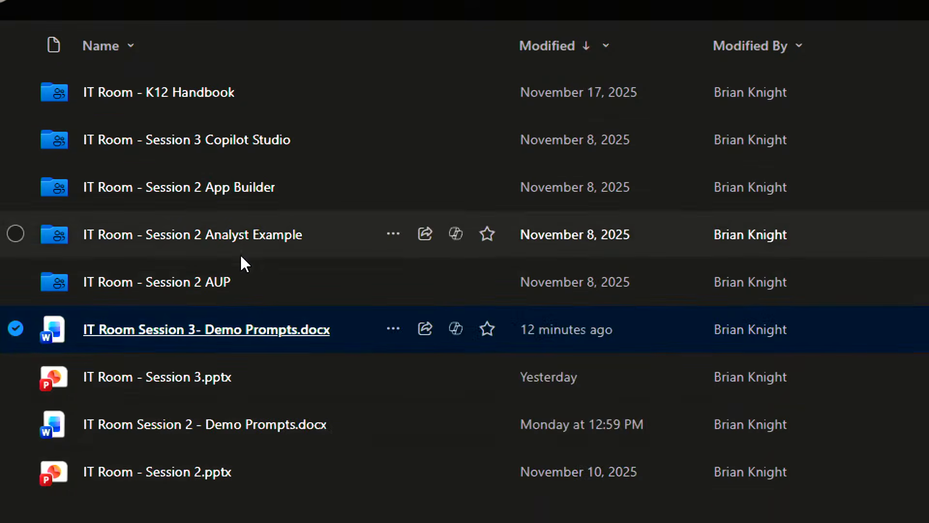
{"action": "left_click", "coordinate": [232, 141]}
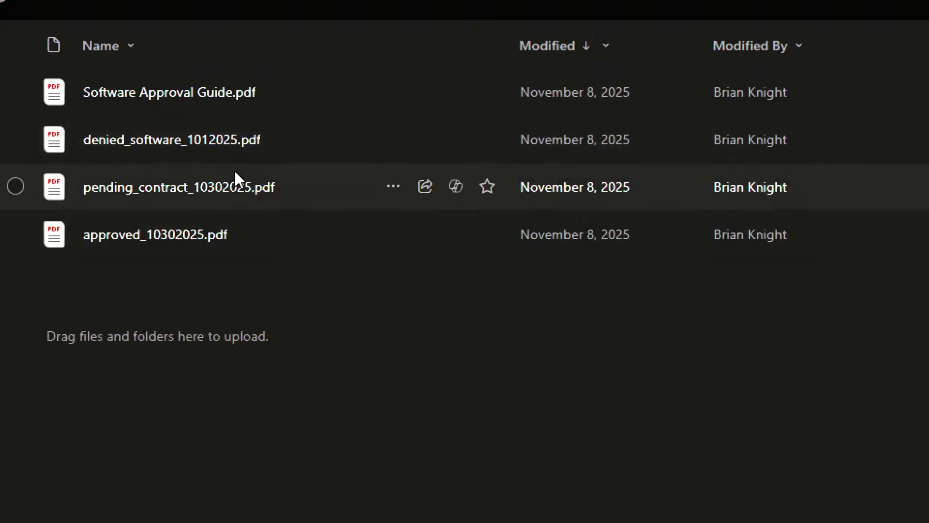
{"action": "scroll", "coordinate": [211, 100], "scroll_direction": "up", "scroll_amount": 2}
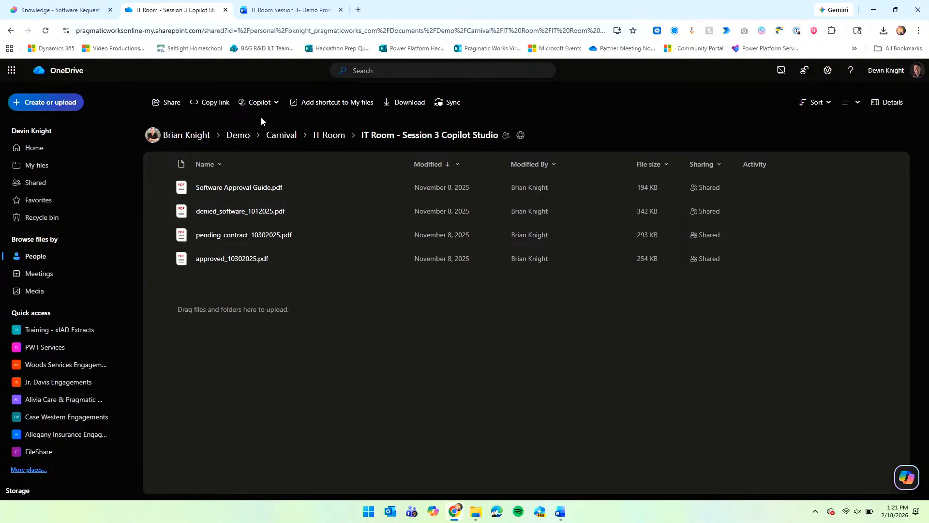
Back in Add knowledge, position the Session 3 folder window beside the upload area.
{"action": "left_click", "coordinate": [81, 15]}
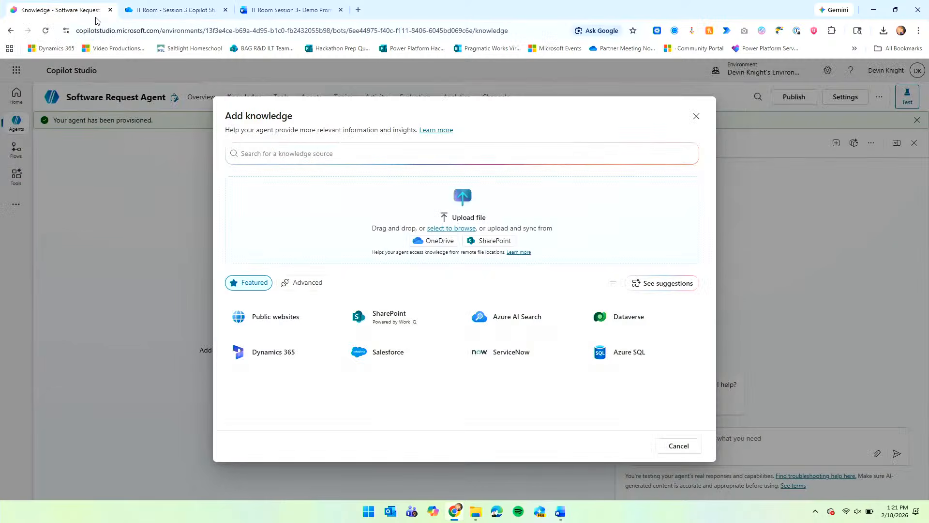
{"action": "mouse_move", "coordinate": [480, 507]}
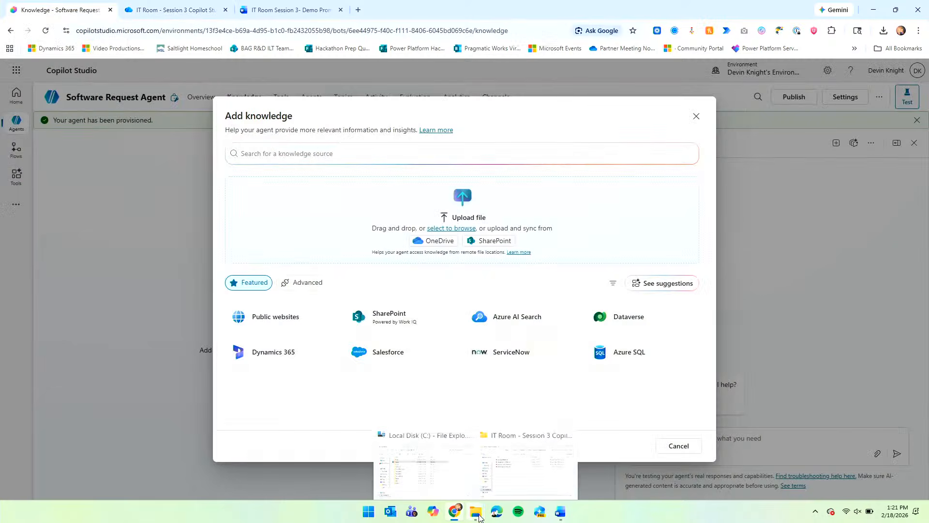
{"action": "left_click", "coordinate": [545, 454]}
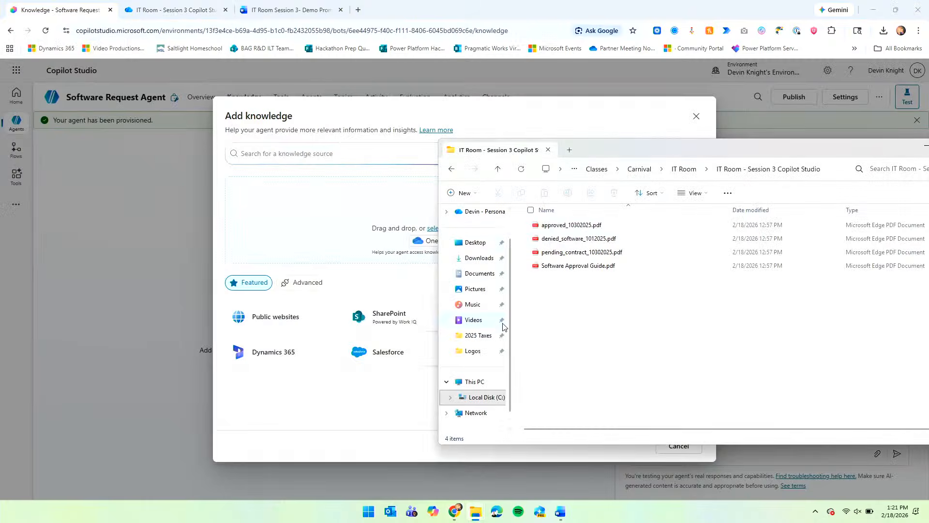
{"action": "left_click_drag", "start_coordinate": [438, 208], "coordinate": [620, 205]}
{"action": "left_click_drag", "start_coordinate": [745, 154], "coordinate": [728, 147]}
{"action": "left_click_drag", "start_coordinate": [599, 159], "coordinate": [689, 171]}
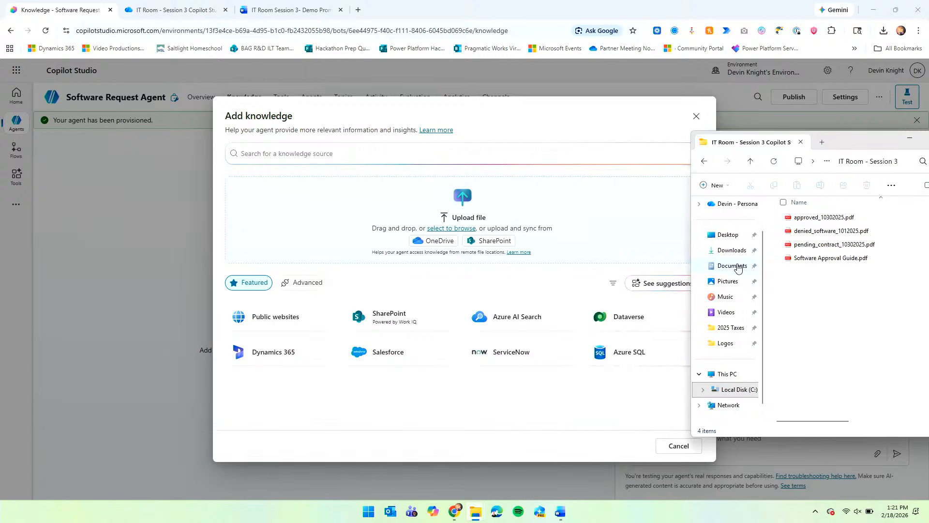
{"action": "left_click_drag", "start_coordinate": [836, 146], "coordinate": [806, 143]}
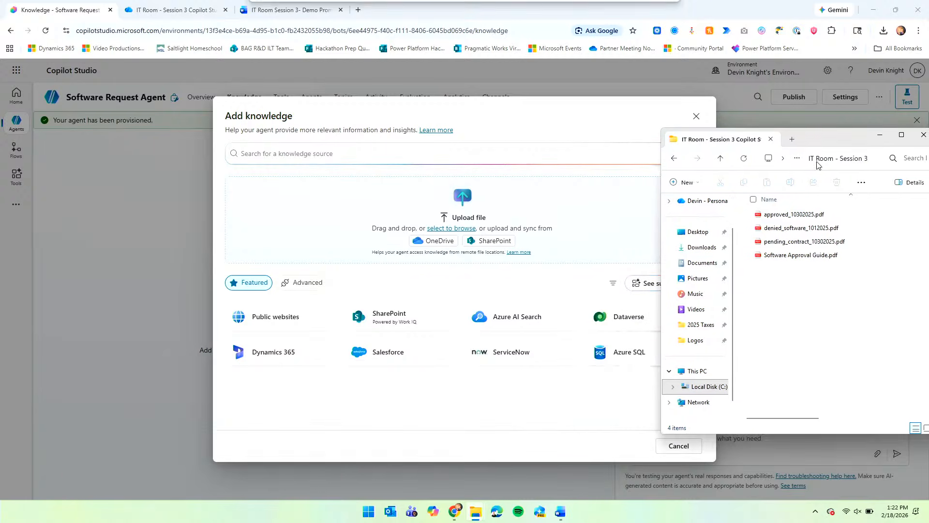
Drag all four PDFs into the Upload files area and add them to the agent.
{"action": "left_click_drag", "start_coordinate": [855, 301], "coordinate": [805, 205]}
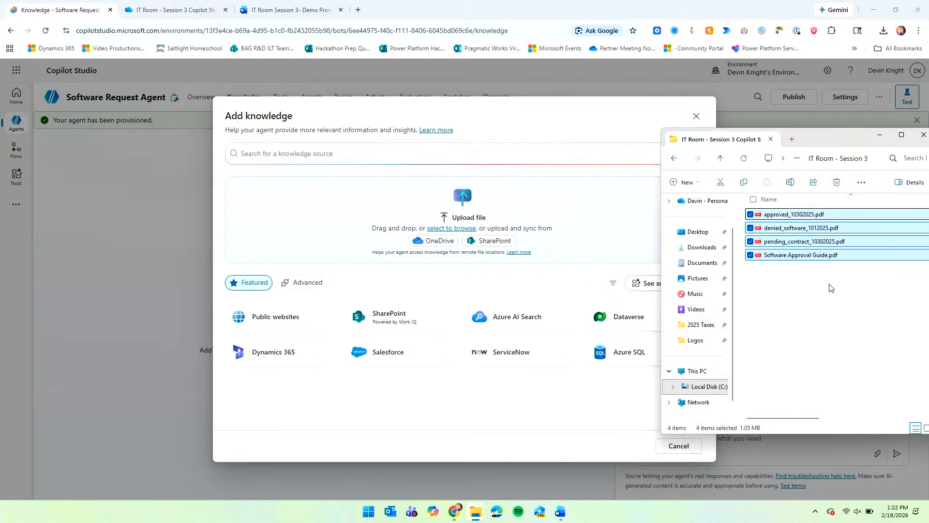
{"action": "left_click_drag", "start_coordinate": [807, 241], "coordinate": [426, 239]}
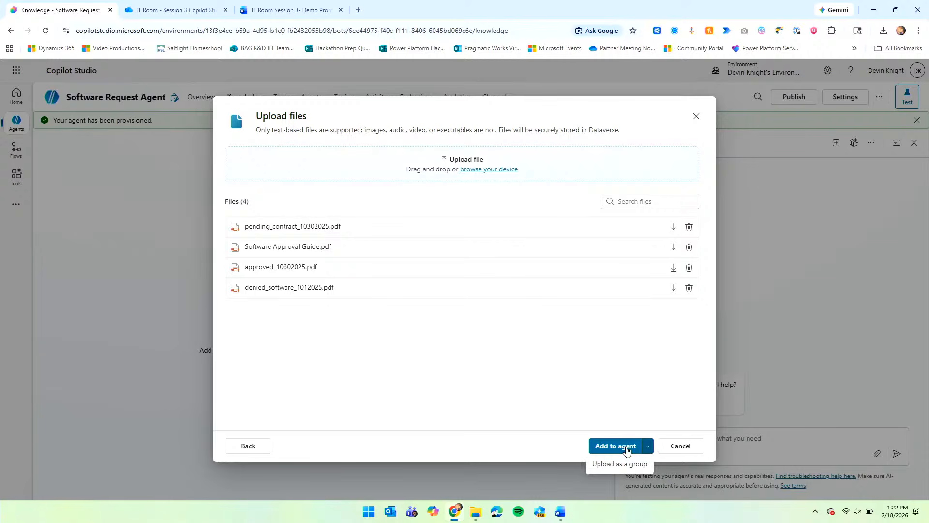
{"action": "left_click", "coordinate": [629, 453]}
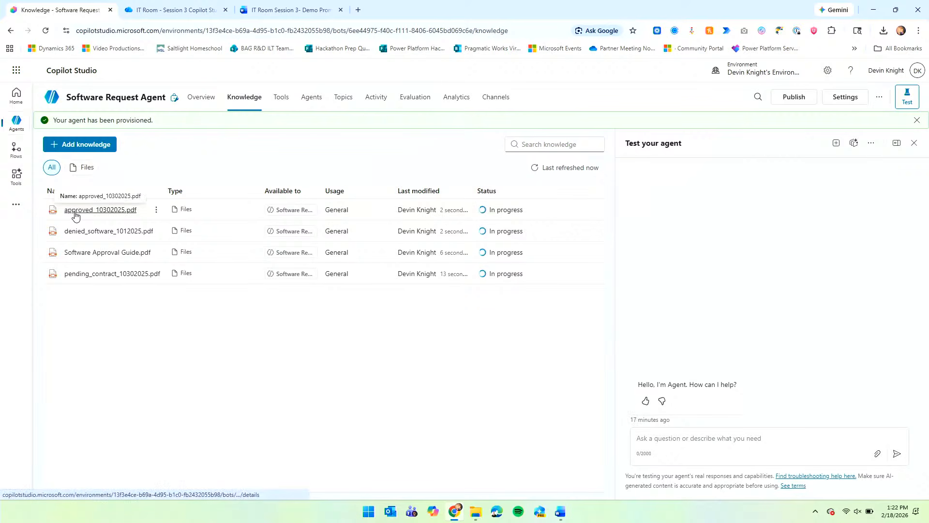
Open the approved_10302025.pdf knowledge source's details page.
{"action": "left_click", "coordinate": [75, 213]}
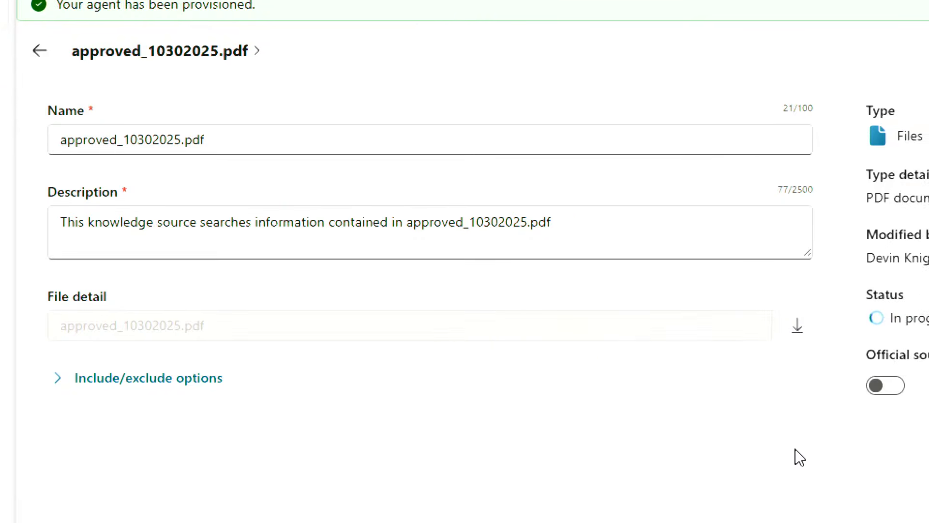
Replace the description with 'The list of approved software for our organization.'.
{"action": "left_click", "coordinate": [355, 227]}
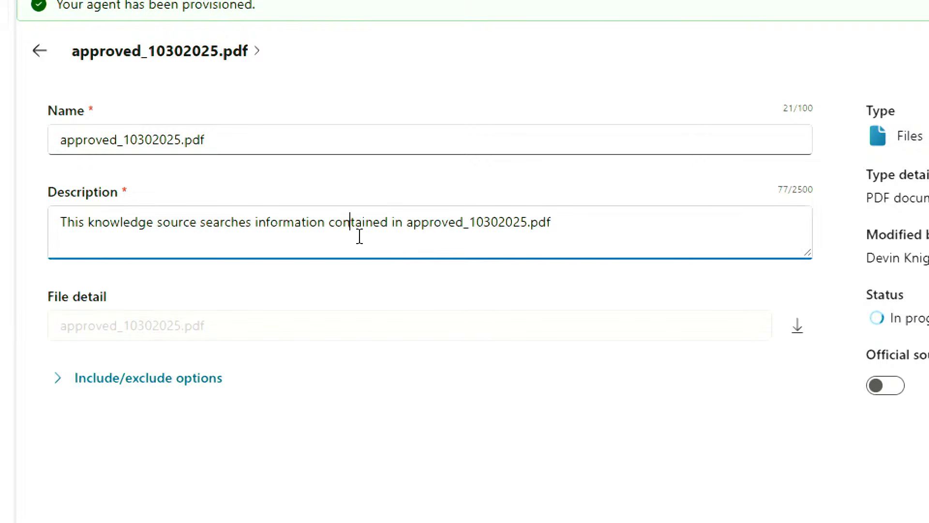
{"action": "left_click_drag", "start_coordinate": [547, 234], "coordinate": [111, 247]}
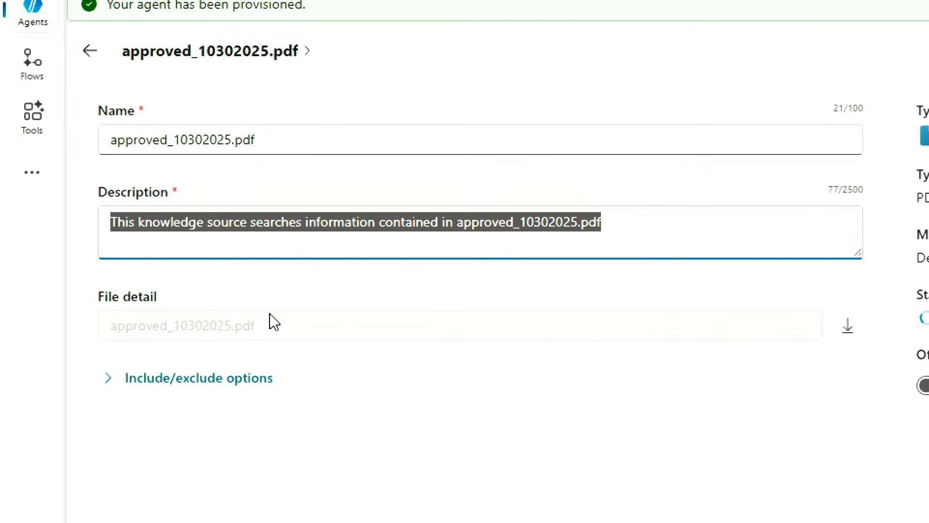
{"action": "type", "text": "The list i"}
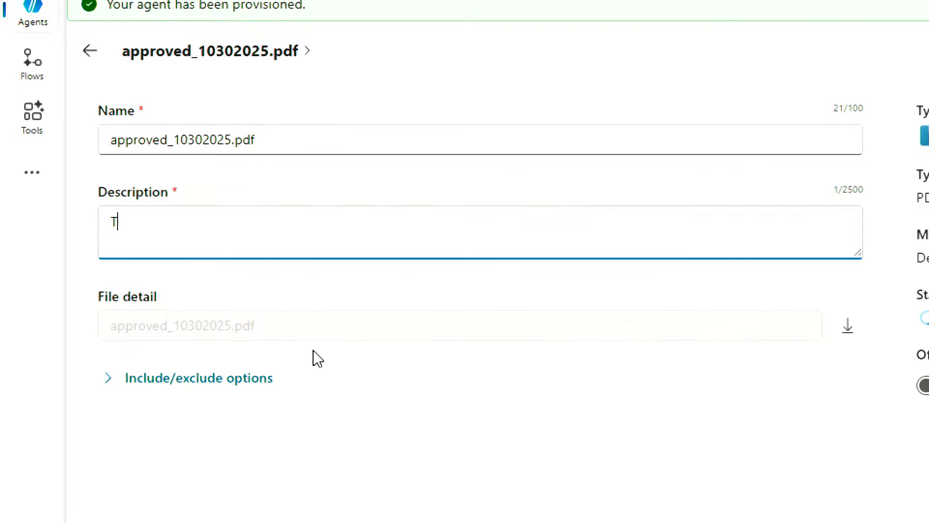
{"action": "key", "text": "BackSpace"}
{"action": "type", "text": "of ap"}
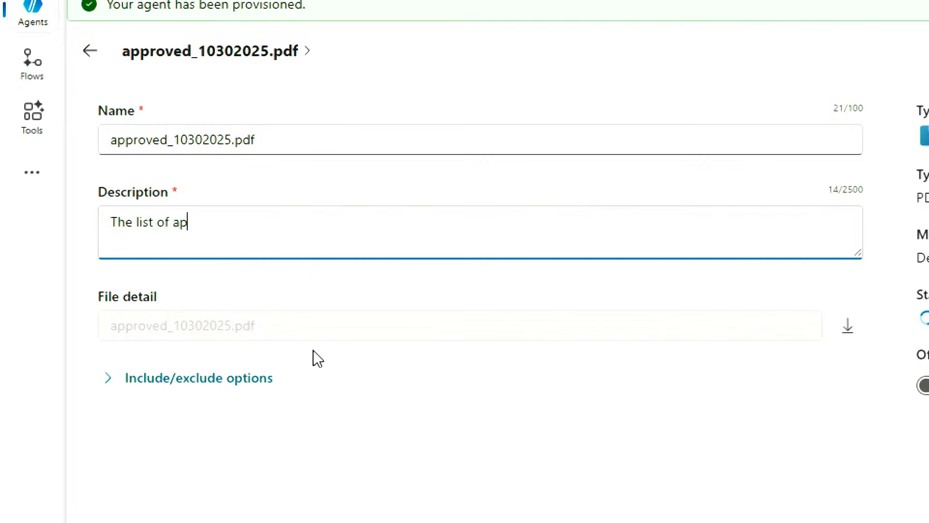
{"action": "type", "text": "proved software f"}
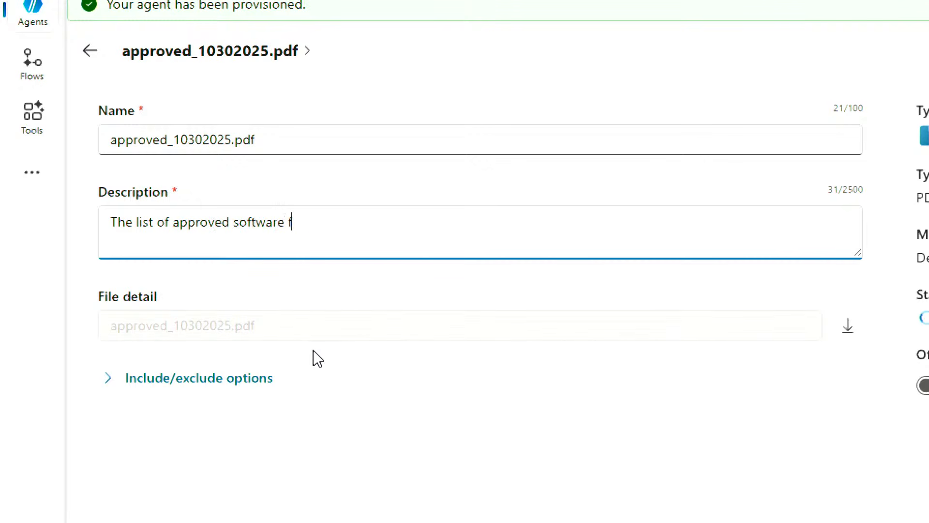
{"action": "type", "text": "or our organization"}
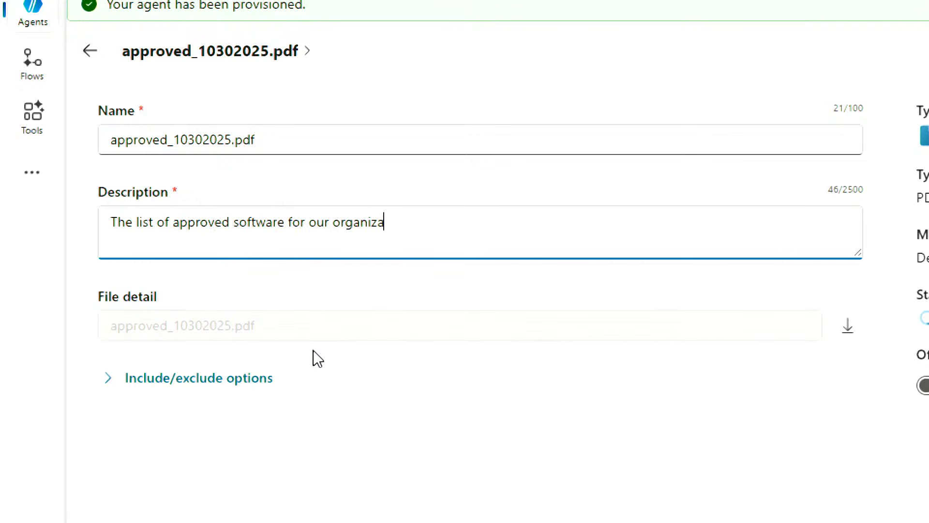
{"action": "type", "text": "."}
Expand Include/exclude options and mark the file as an official source.
{"action": "left_click", "coordinate": [110, 376]}
{"action": "scroll", "coordinate": [400, 455], "scroll_direction": "down", "scroll_amount": 2}
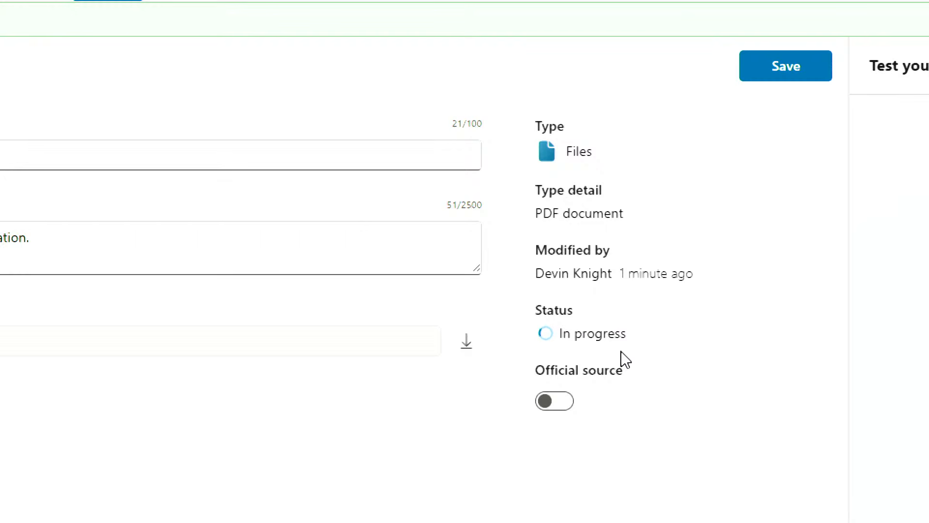
{"action": "left_click", "coordinate": [566, 410]}
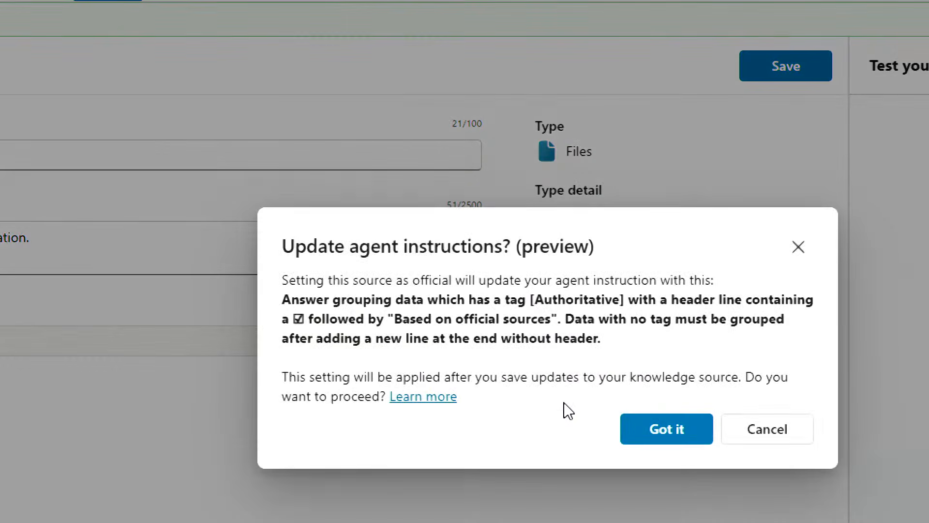
Accept the instruction update, save approved_10302025.pdf as official, and return to the knowledge list.
{"action": "left_click", "coordinate": [666, 429]}
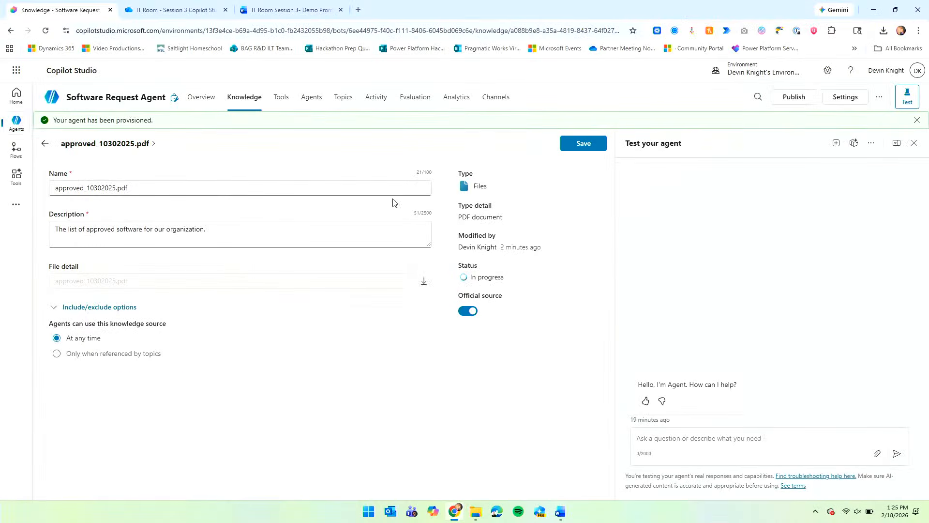
{"action": "left_click", "coordinate": [574, 139]}
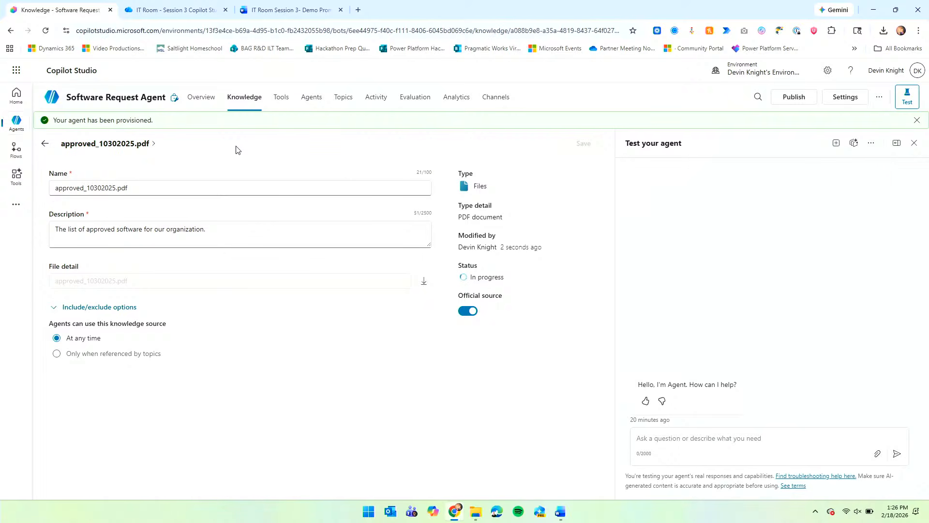
{"action": "left_click", "coordinate": [44, 143]}
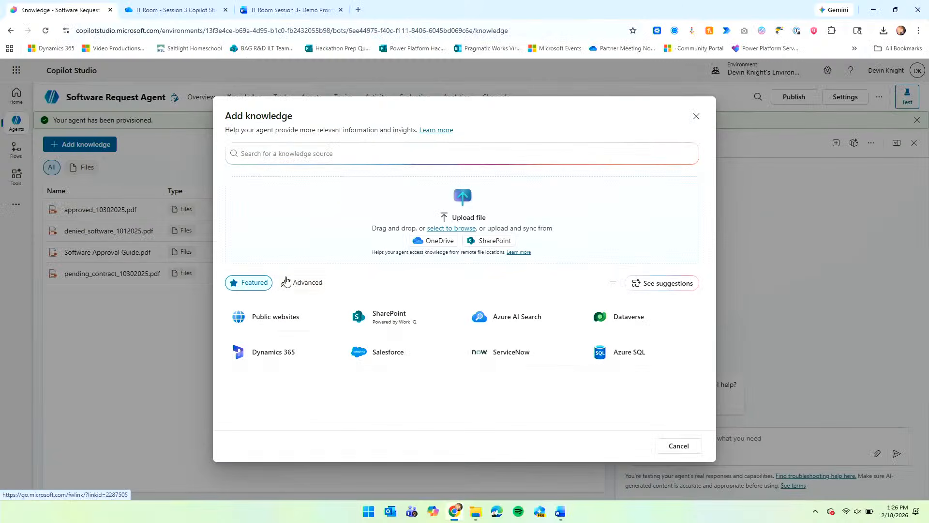
Browse the Advanced and Featured knowledge sources, close the dialog without adding, and go to Topics.
{"action": "left_click", "coordinate": [138, 225]}
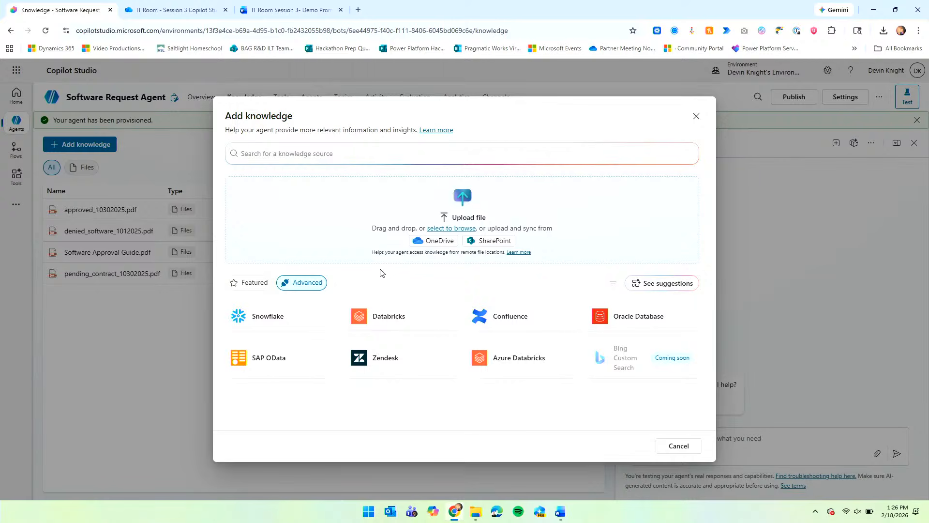
{"action": "left_click", "coordinate": [248, 282]}
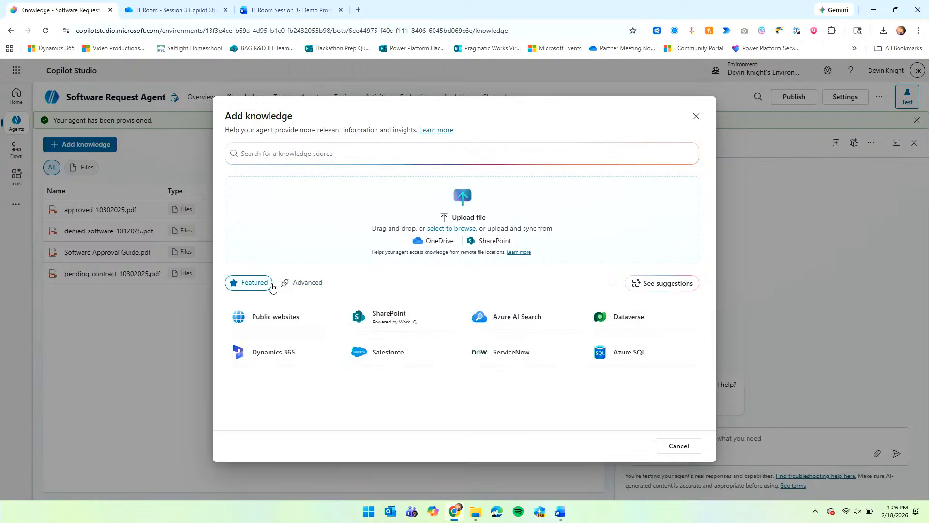
{"action": "left_click", "coordinate": [287, 283]}
{"action": "left_click", "coordinate": [255, 285]}
{"action": "left_click", "coordinate": [678, 446]}
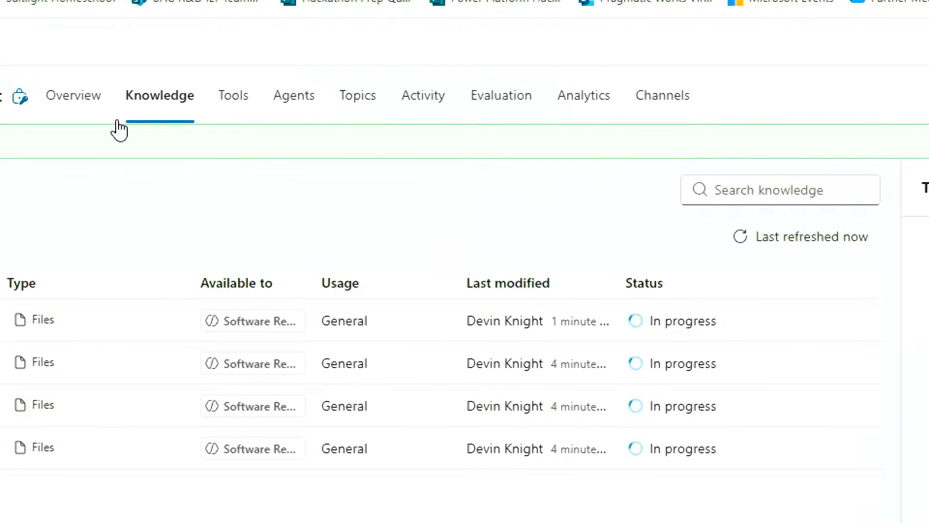
{"action": "left_click", "coordinate": [379, 121]}
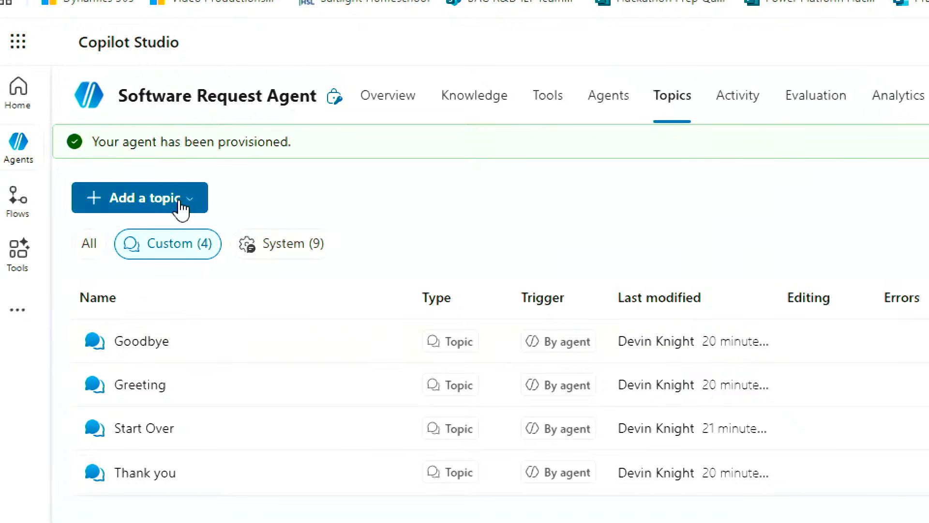
Start a new topic from a Copilot description, named 'Software Request'.
{"action": "left_click", "coordinate": [166, 206]}
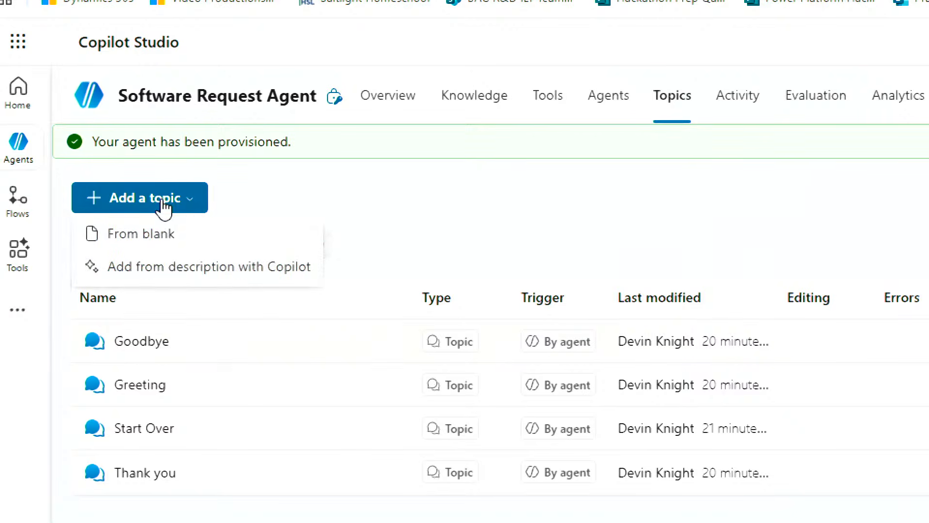
{"action": "left_click", "coordinate": [184, 280]}
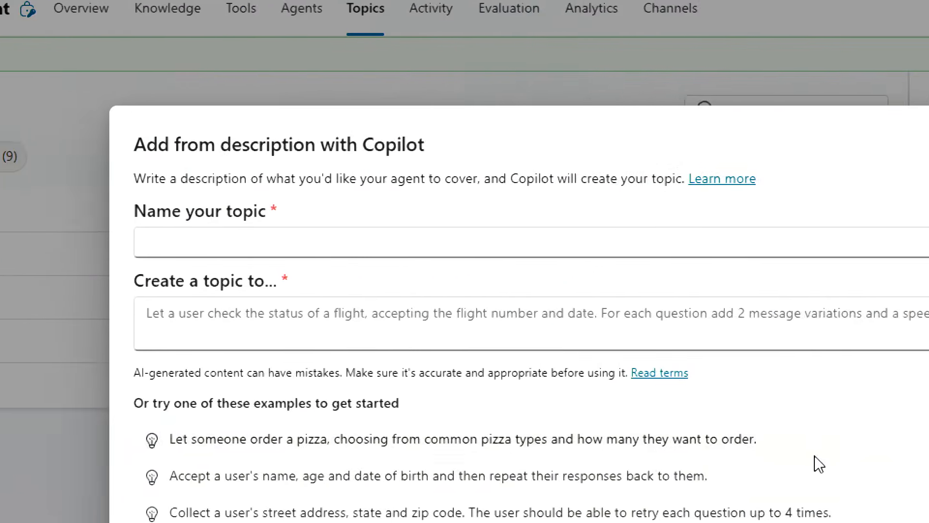
{"action": "left_click", "coordinate": [229, 246]}
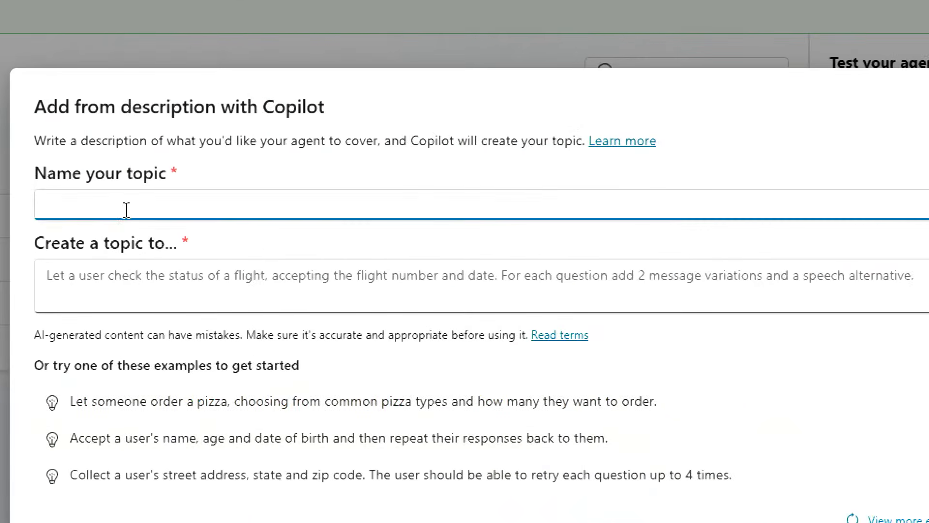
{"action": "type", "text": "Software Request"}
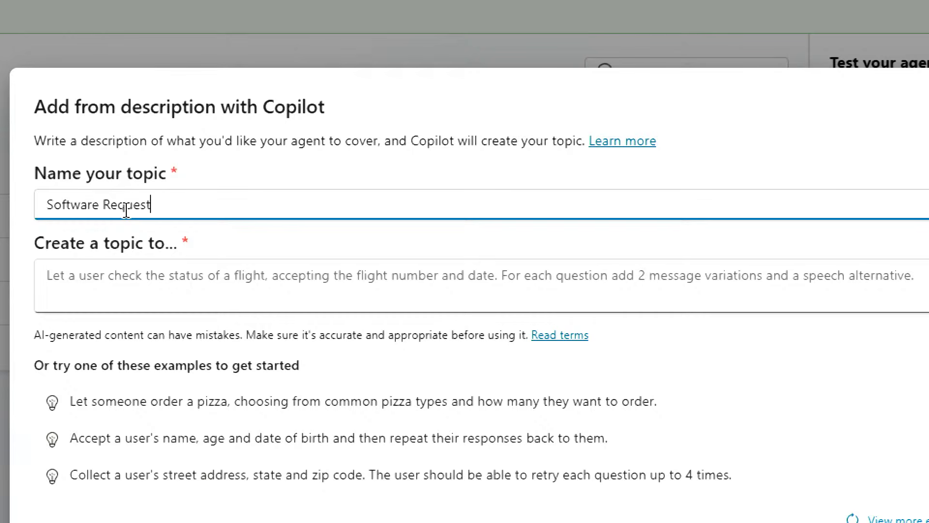
{"action": "key", "text": "Tab"}
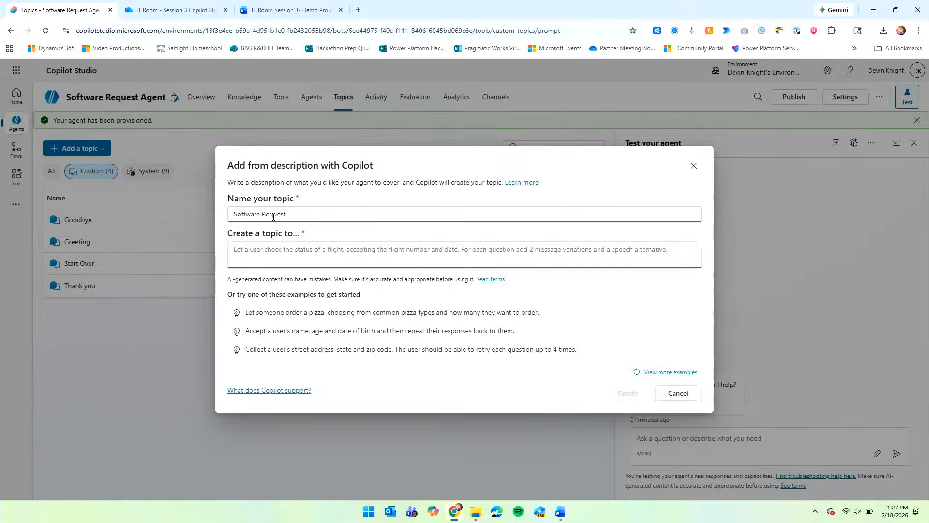
{"action": "key", "text": "alt+Tab"}
{"action": "key", "text": "alt+Tab"}
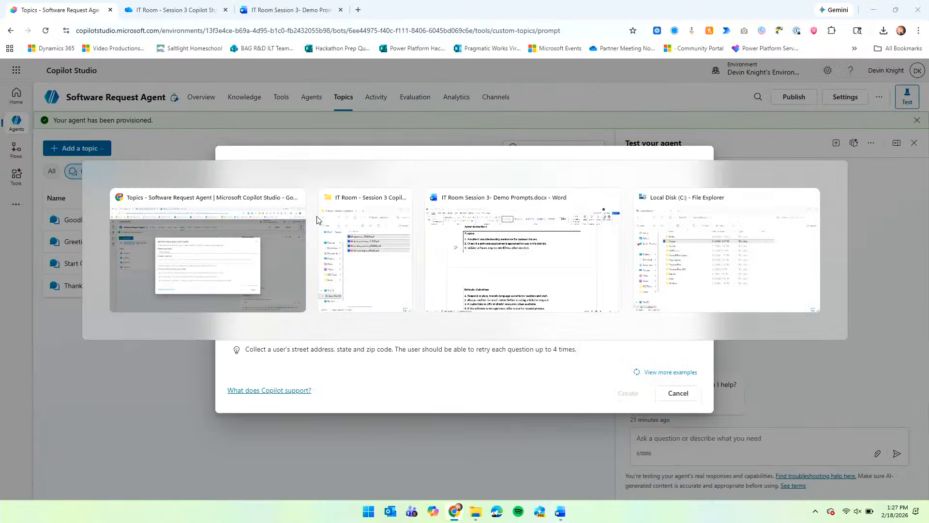
Copy the Step 7 topic prompt paragraph from the Word demo prompts document.
{"action": "scroll", "coordinate": [378, 238], "scroll_direction": "down", "scroll_amount": 15}
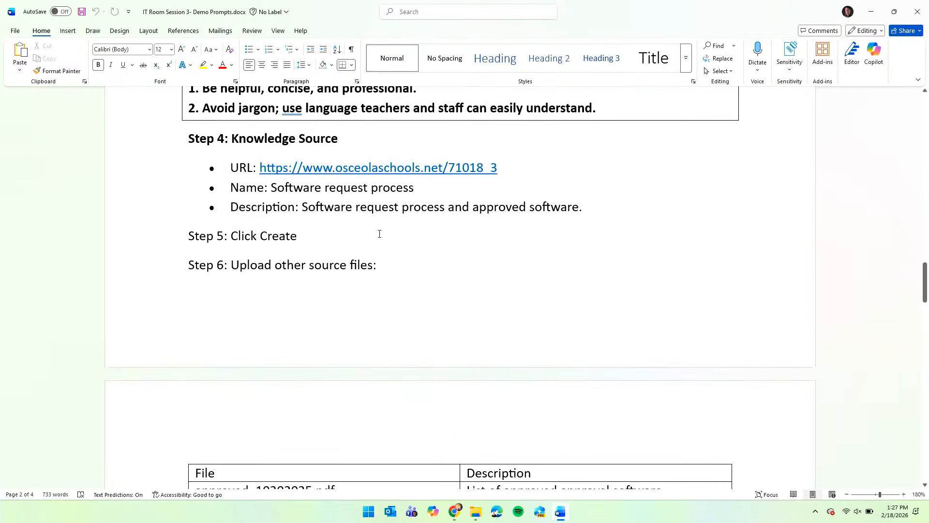
{"action": "scroll", "coordinate": [379, 234], "scroll_direction": "down", "scroll_amount": 7}
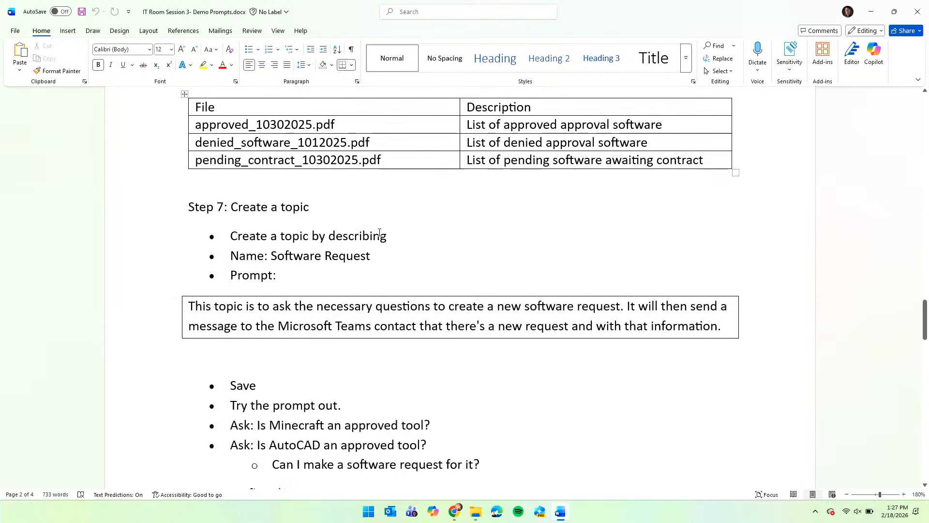
{"action": "scroll", "coordinate": [380, 233], "scroll_direction": "down", "scroll_amount": 2}
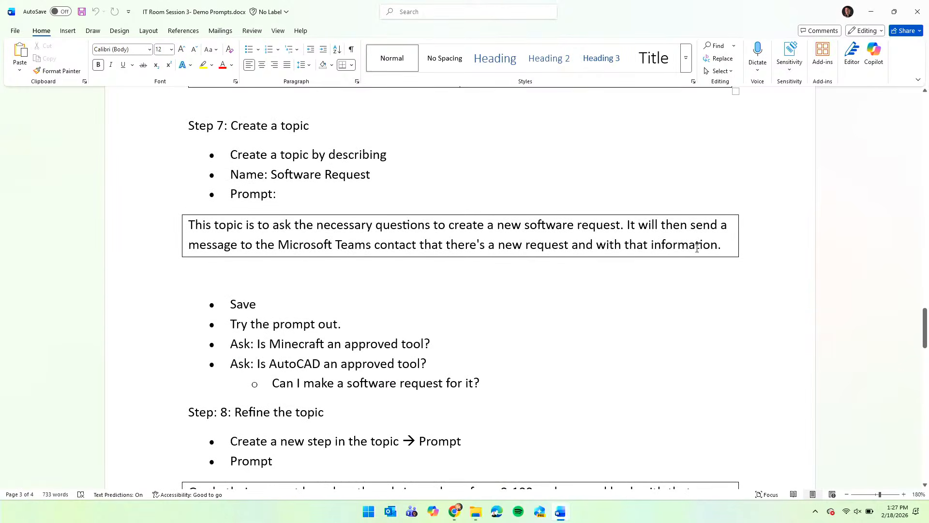
{"action": "left_click_drag", "start_coordinate": [721, 247], "coordinate": [198, 226]}
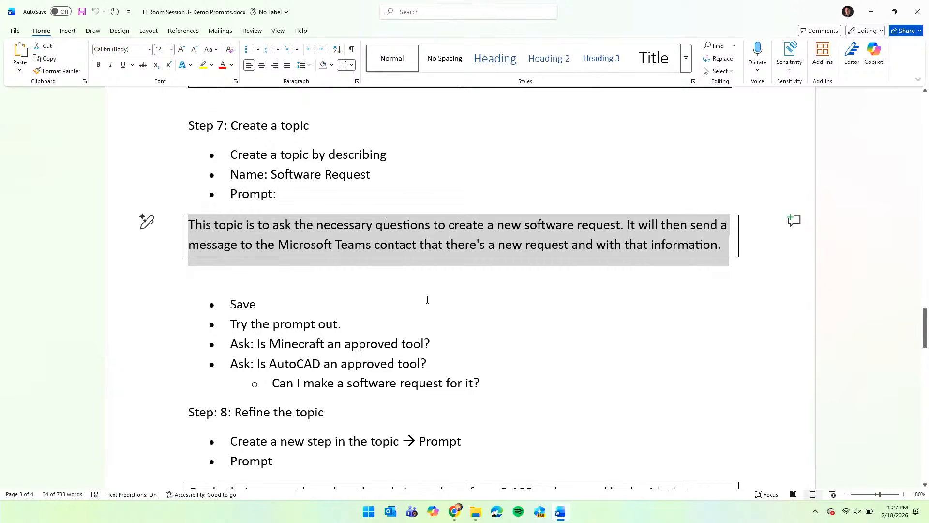
{"action": "right_click", "coordinate": [382, 238]}
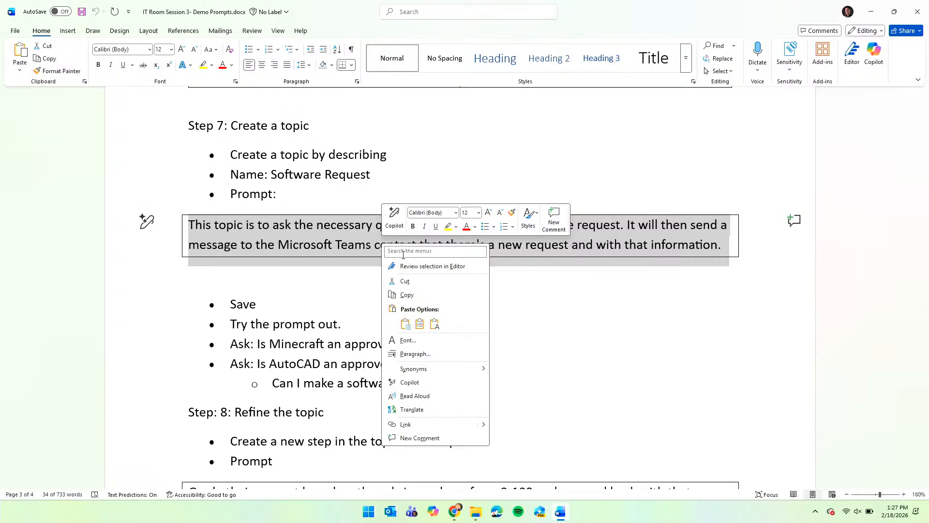
{"action": "left_click", "coordinate": [427, 294]}
{"action": "left_click", "coordinate": [428, 293]}
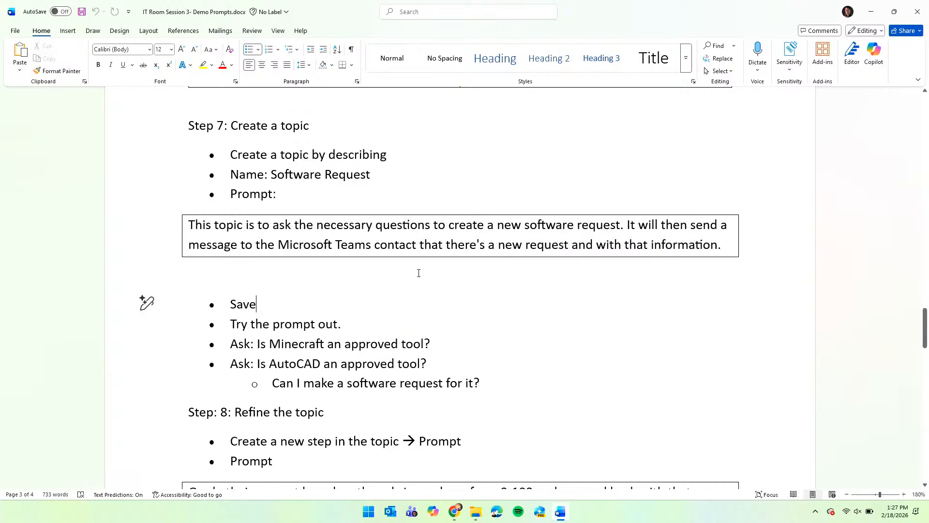
{"action": "scroll", "coordinate": [415, 269], "scroll_direction": "up", "scroll_amount": 1}
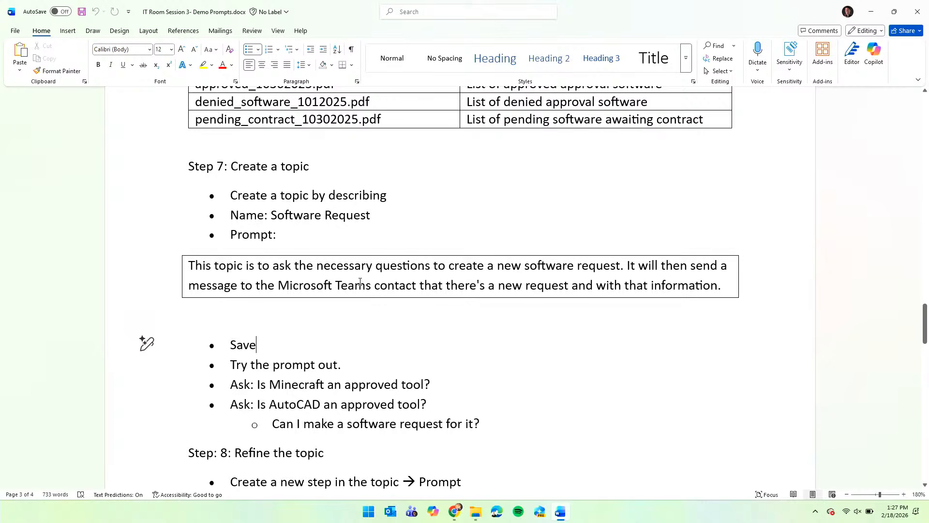
Paste the prompt as the Software Request topic description and generate the topic.
{"action": "key", "text": "alt+Tab"}
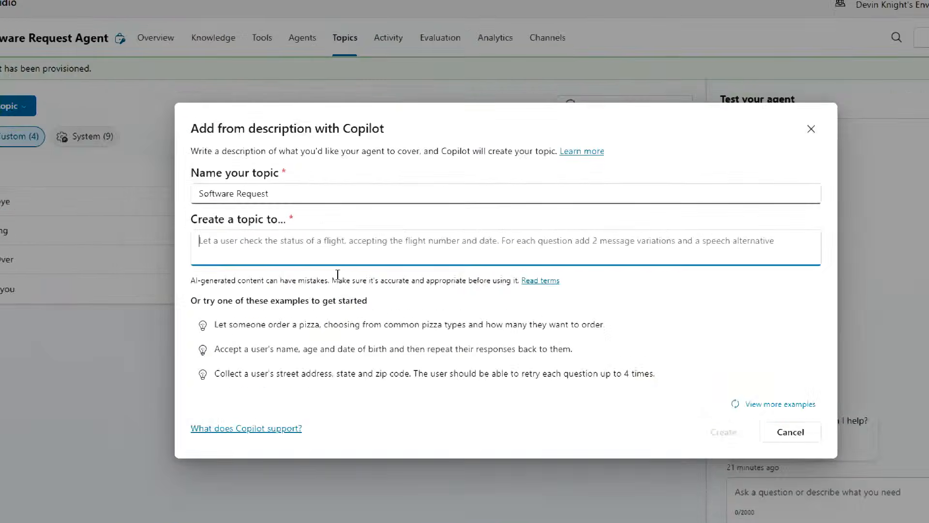
{"action": "key", "text": "ctrl+v"}
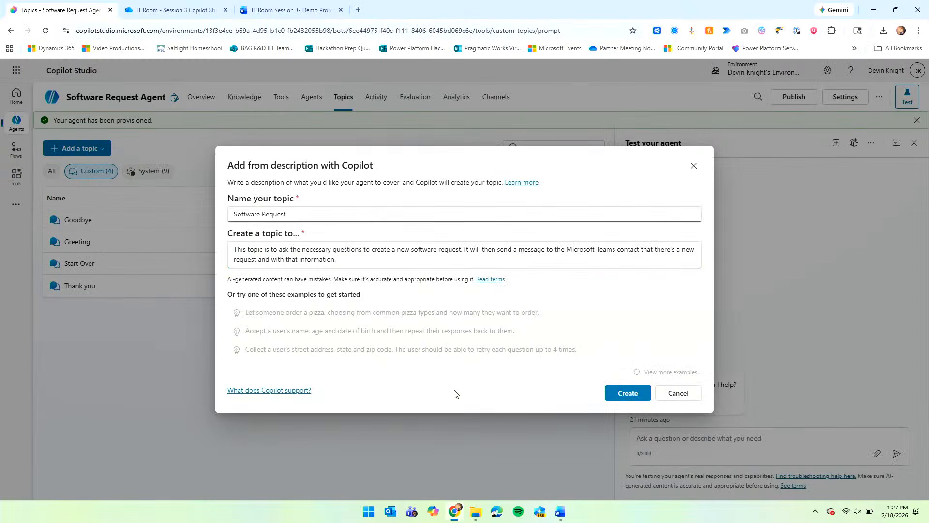
{"action": "left_click", "coordinate": [622, 395]}
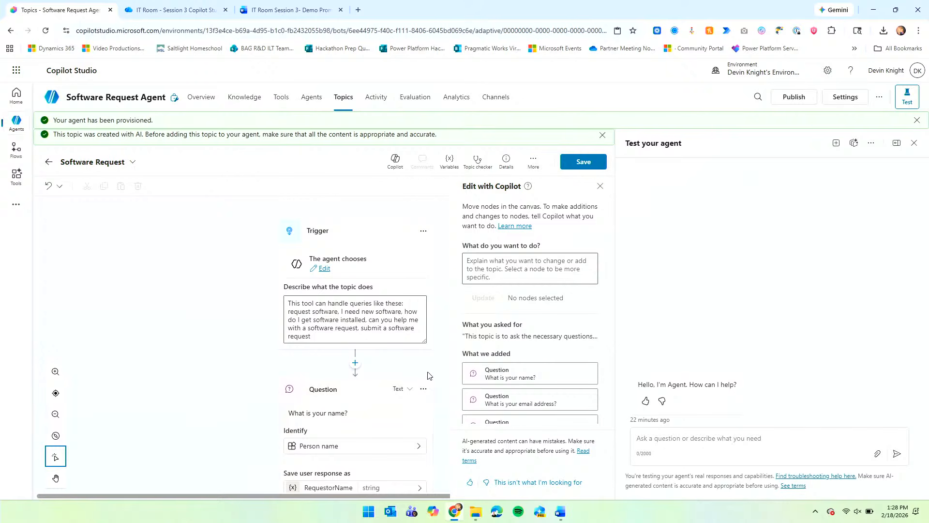
Review the generated question nodes and widen the topic canvas beside the narrower test chat.
{"action": "scroll", "coordinate": [428, 374], "scroll_direction": "down", "scroll_amount": 1}
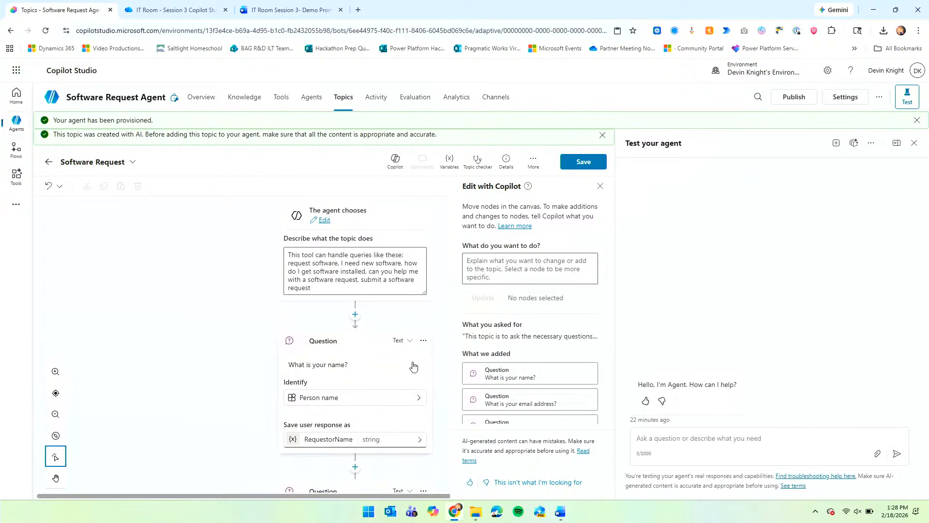
{"action": "scroll", "coordinate": [398, 354], "scroll_direction": "down", "scroll_amount": 2}
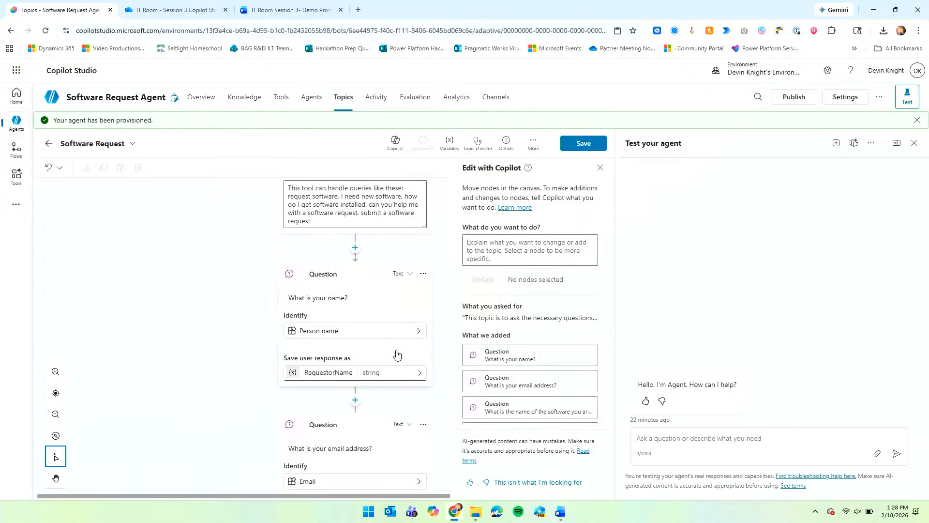
{"action": "scroll", "coordinate": [396, 353], "scroll_direction": "down", "scroll_amount": 2}
{"action": "scroll", "coordinate": [397, 354], "scroll_direction": "up", "scroll_amount": 2}
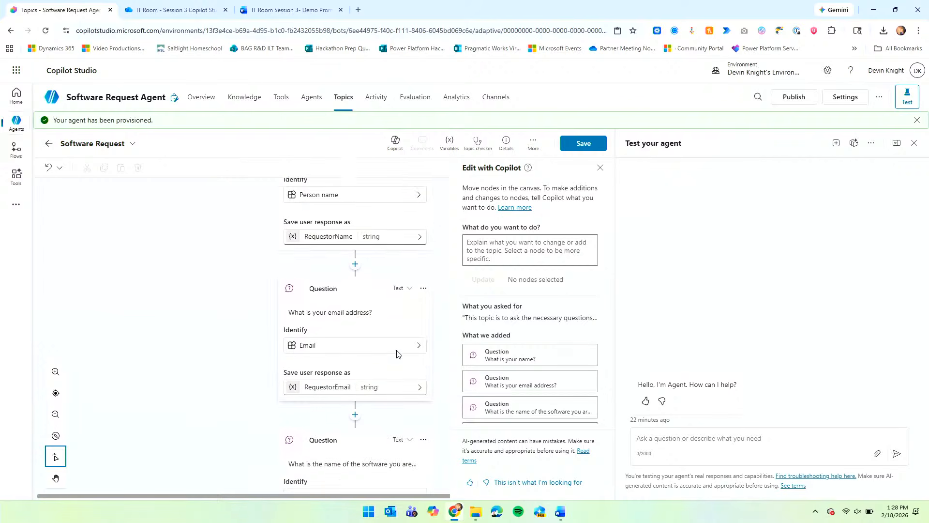
{"action": "scroll", "coordinate": [397, 354], "scroll_direction": "up", "scroll_amount": 2}
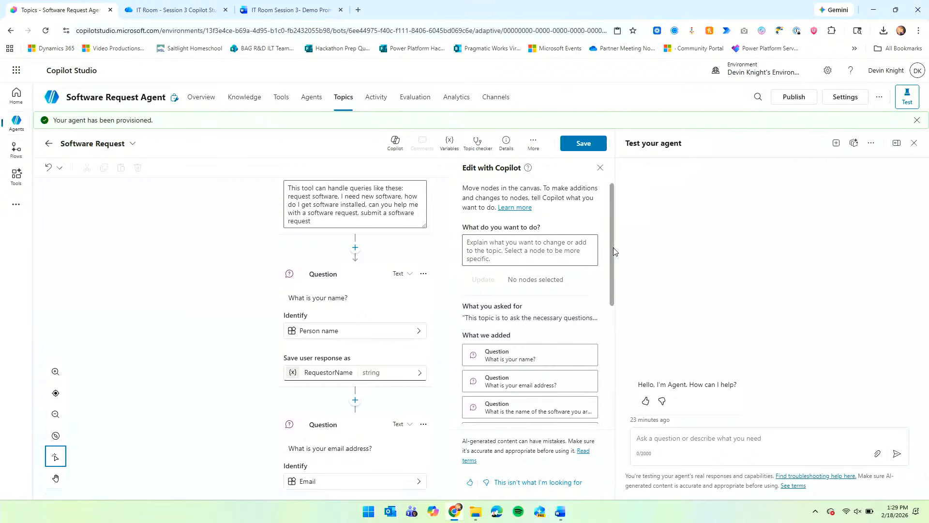
{"action": "left_click_drag", "start_coordinate": [614, 247], "coordinate": [699, 263]}
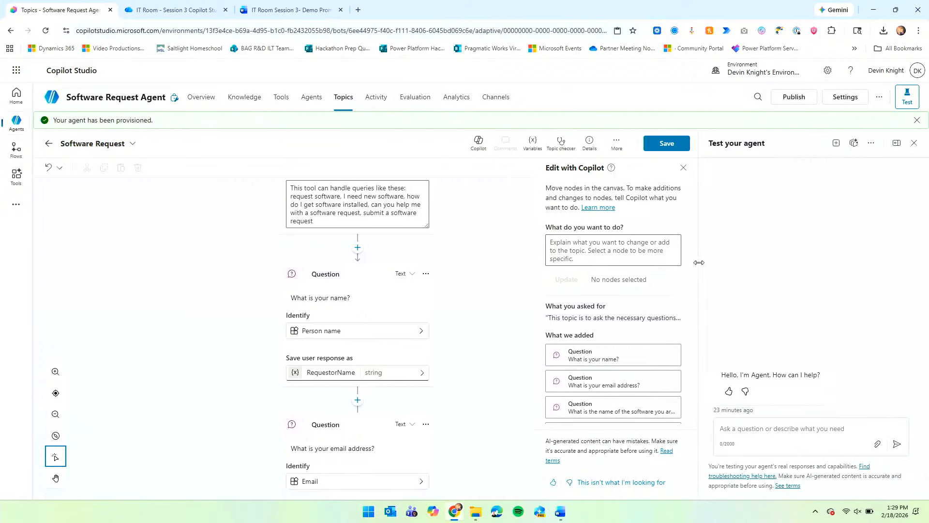
Save the Software Request topic and check each question's entity and saved variable, from RequestorName to DesiredDate.
{"action": "left_click", "coordinate": [663, 144]}
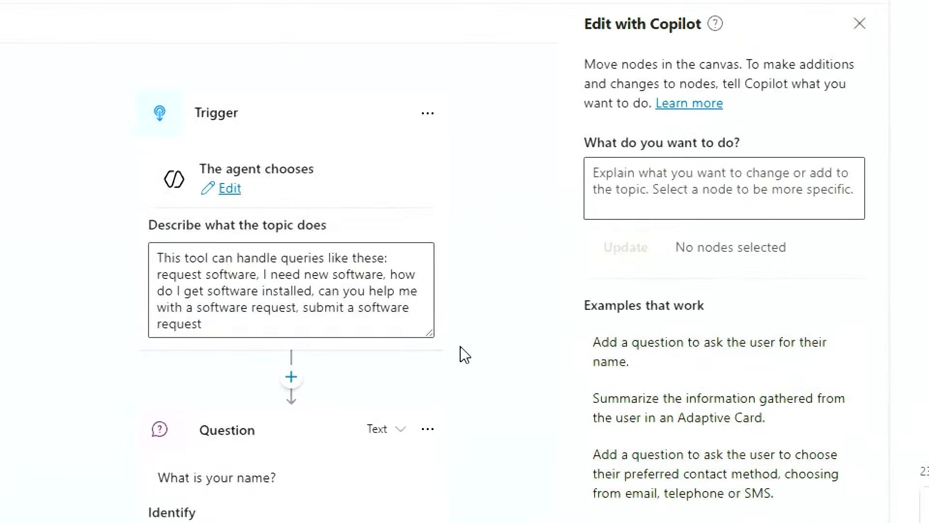
{"action": "scroll", "coordinate": [465, 355], "scroll_direction": "down", "scroll_amount": 4}
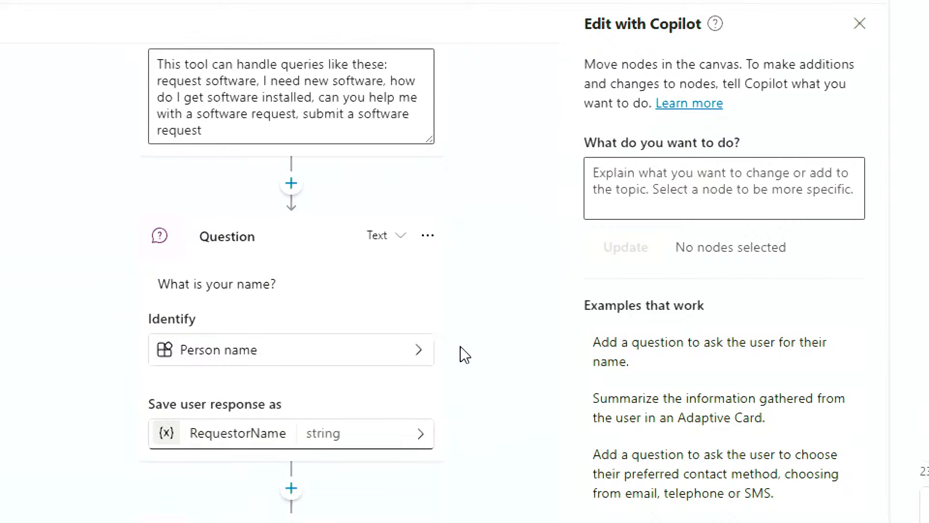
{"action": "scroll", "coordinate": [465, 355], "scroll_direction": "up", "scroll_amount": 4}
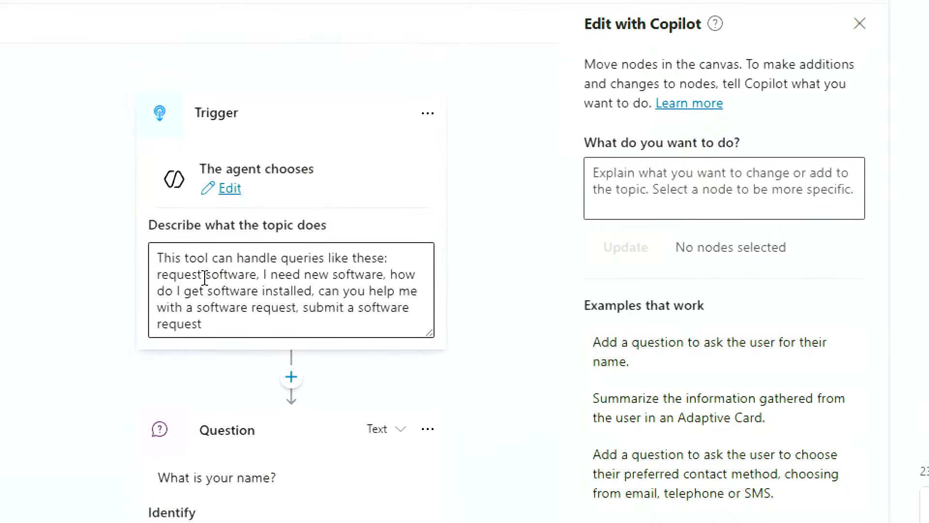
{"action": "scroll", "coordinate": [210, 305], "scroll_direction": "down", "scroll_amount": 1}
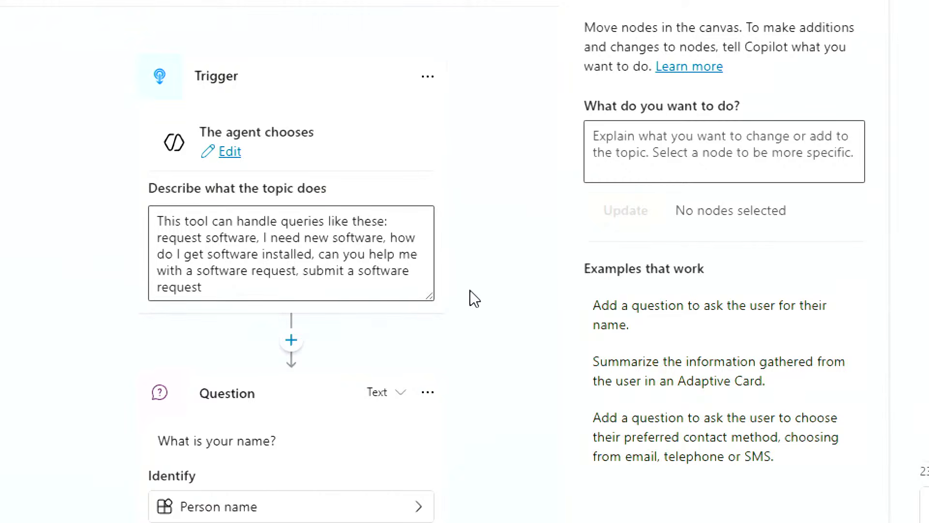
{"action": "scroll", "coordinate": [473, 297], "scroll_direction": "down", "scroll_amount": 3}
{"action": "scroll", "coordinate": [473, 297], "scroll_direction": "down", "scroll_amount": 3}
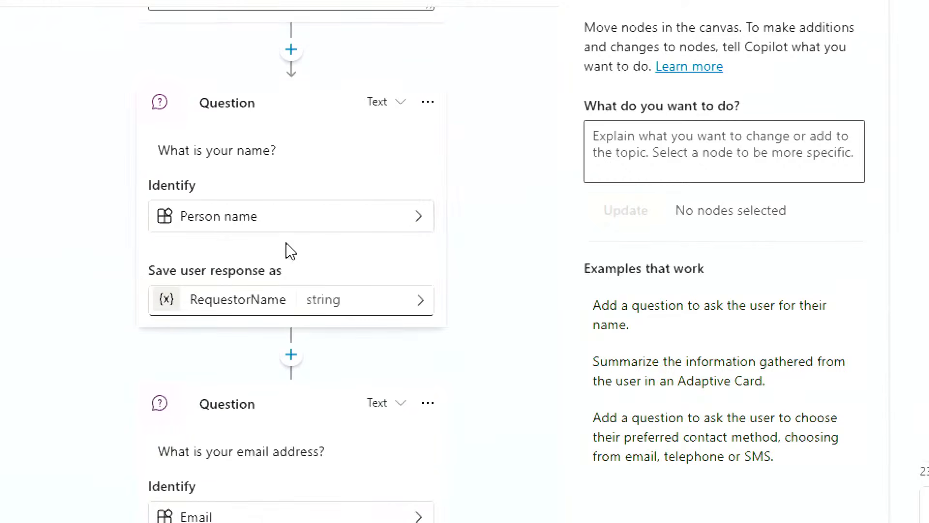
{"action": "scroll", "coordinate": [305, 250], "scroll_direction": "down", "scroll_amount": 2}
{"action": "scroll", "coordinate": [351, 269], "scroll_direction": "down", "scroll_amount": 4}
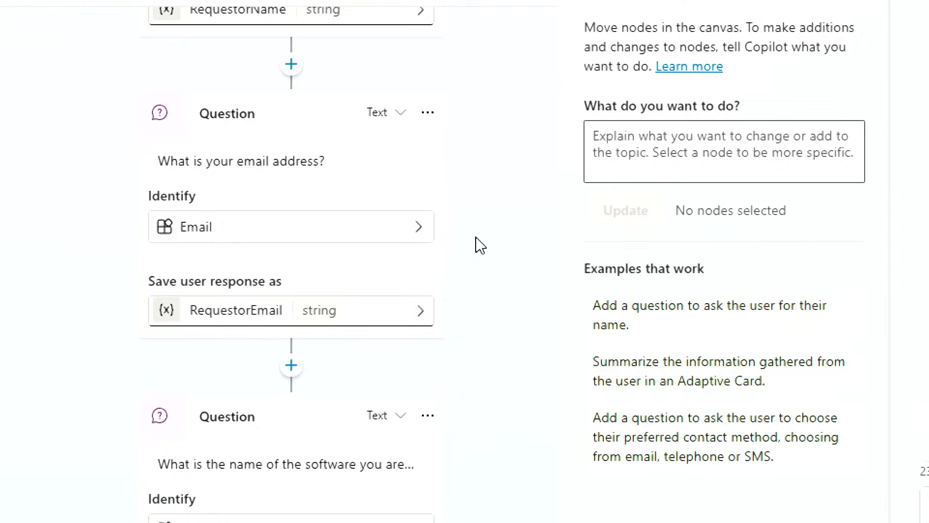
{"action": "scroll", "coordinate": [479, 245], "scroll_direction": "down", "scroll_amount": 2}
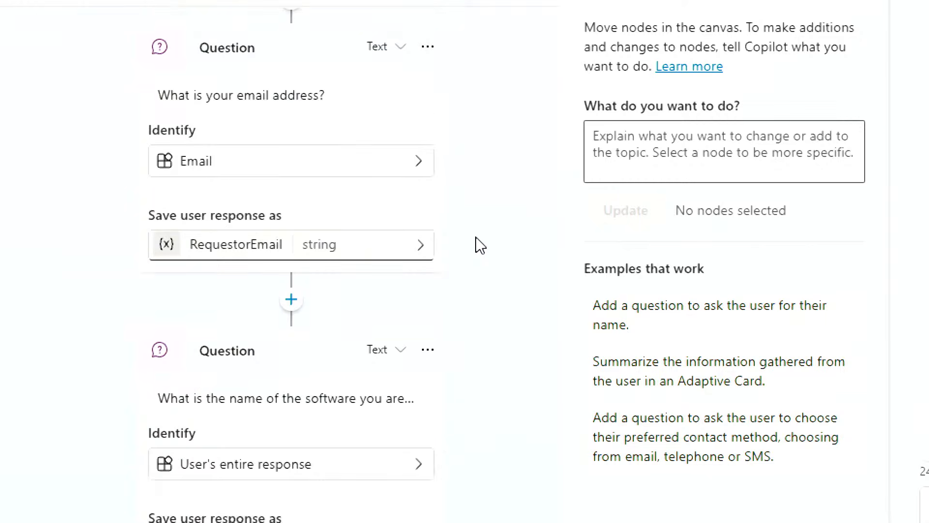
{"action": "scroll", "coordinate": [481, 246], "scroll_direction": "up", "scroll_amount": 4}
{"action": "scroll", "coordinate": [477, 247], "scroll_direction": "up", "scroll_amount": 4}
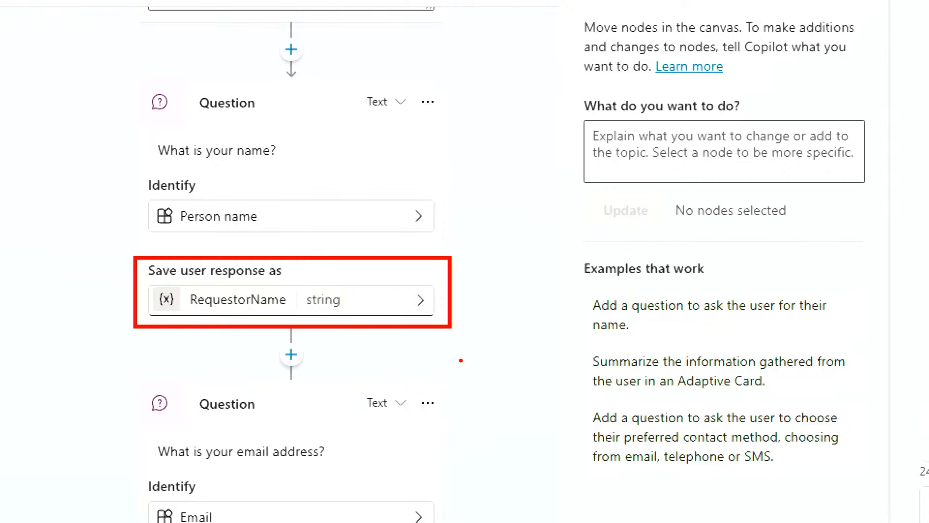
{"action": "scroll", "coordinate": [473, 343], "scroll_direction": "down", "scroll_amount": 4}
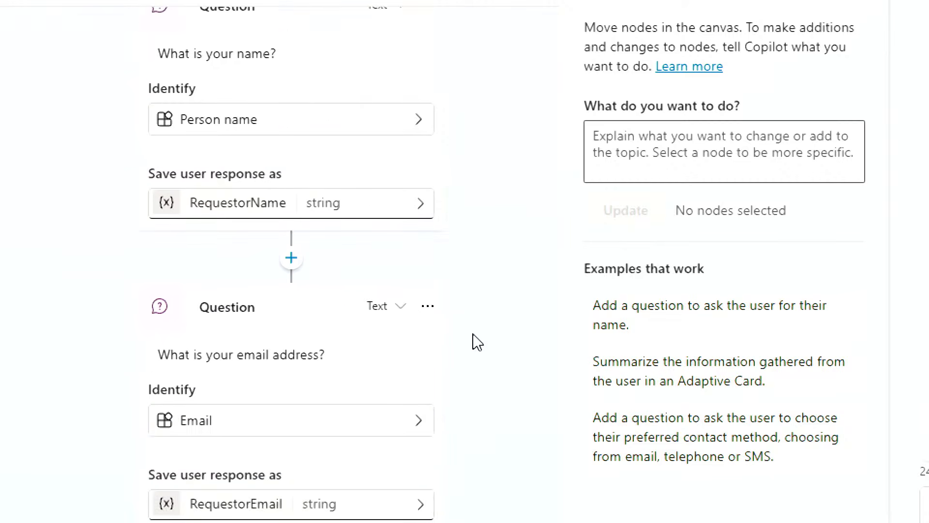
{"action": "scroll", "coordinate": [207, 317], "scroll_direction": "down", "scroll_amount": 2}
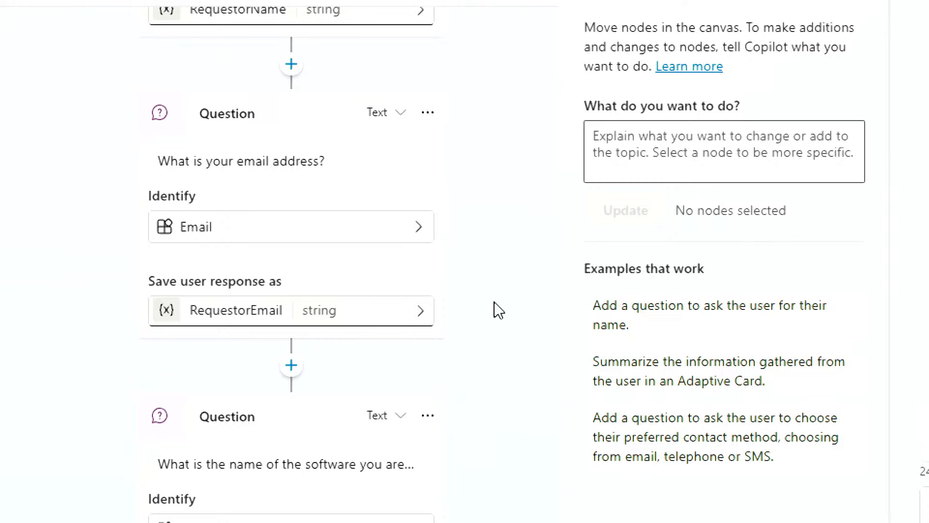
{"action": "scroll", "coordinate": [498, 310], "scroll_direction": "down", "scroll_amount": 5}
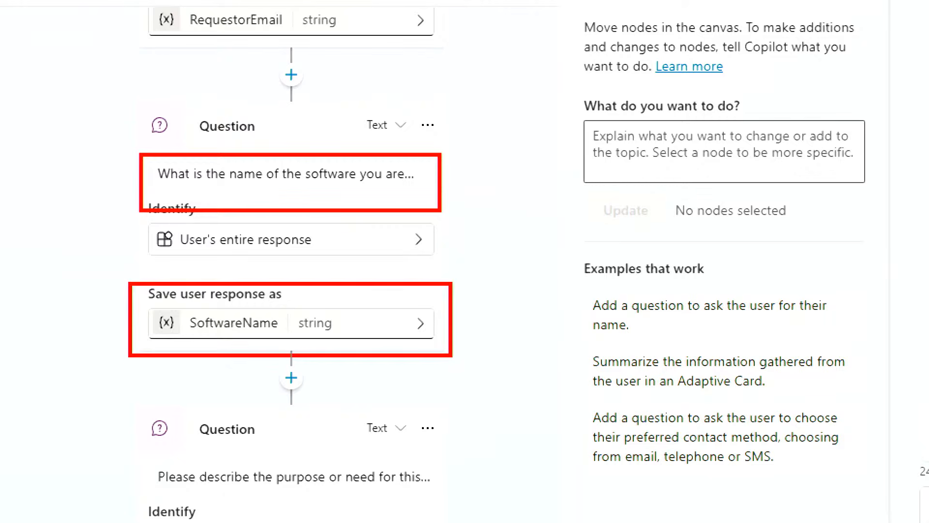
{"action": "scroll", "coordinate": [472, 373], "scroll_direction": "down", "scroll_amount": 3}
{"action": "scroll", "coordinate": [473, 370], "scroll_direction": "down", "scroll_amount": 2}
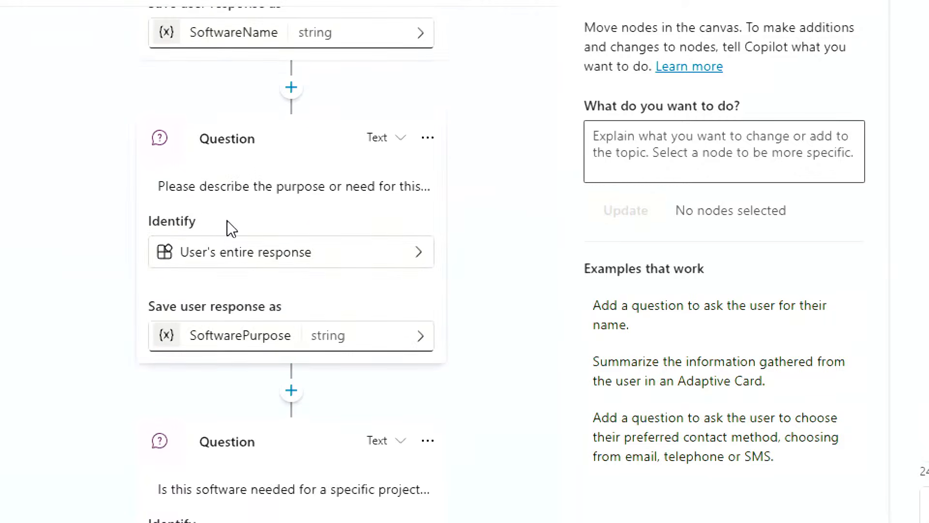
{"action": "scroll", "coordinate": [228, 228], "scroll_direction": "down", "scroll_amount": 2}
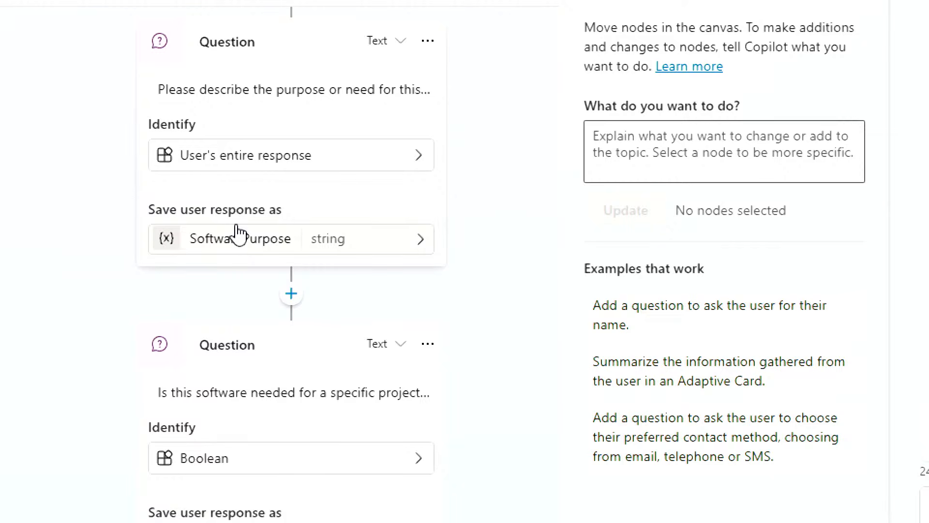
{"action": "scroll", "coordinate": [318, 352], "scroll_direction": "down", "scroll_amount": 1}
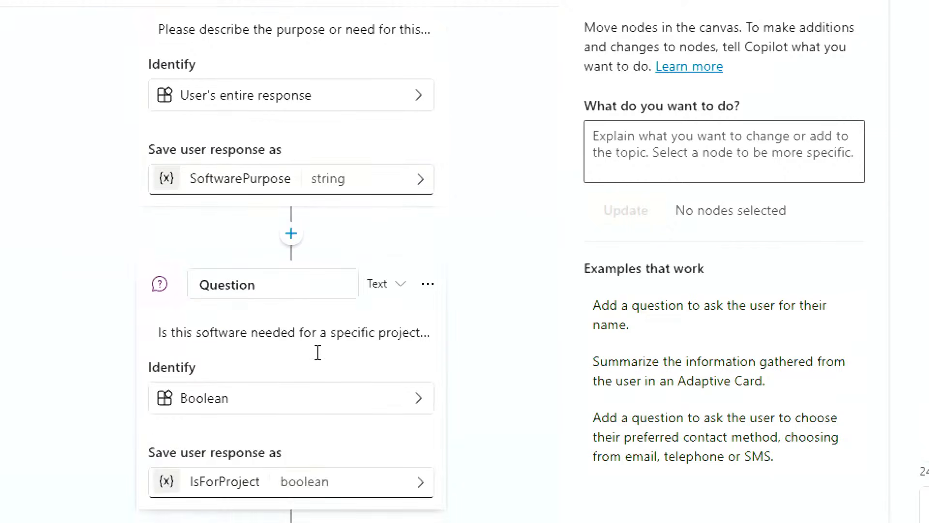
{"action": "scroll", "coordinate": [318, 352], "scroll_direction": "down", "scroll_amount": 2}
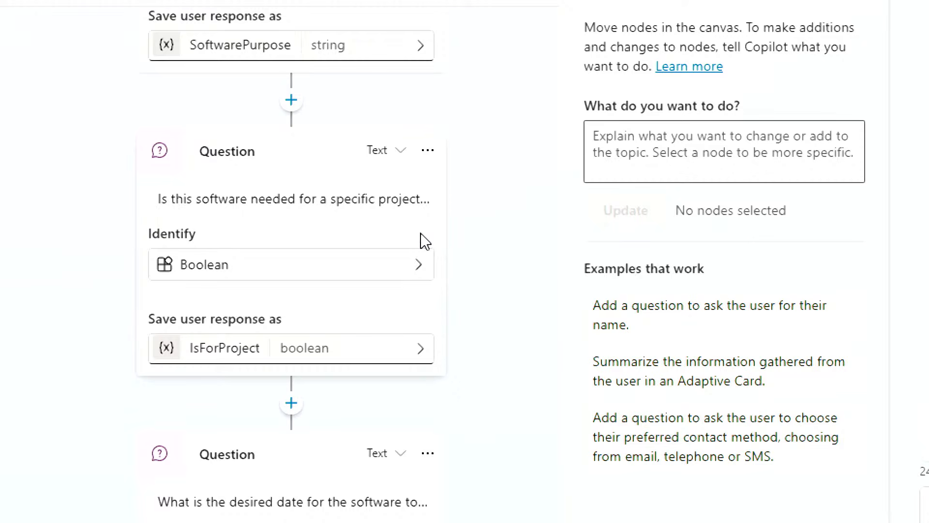
{"action": "scroll", "coordinate": [480, 256], "scroll_direction": "down", "scroll_amount": 4}
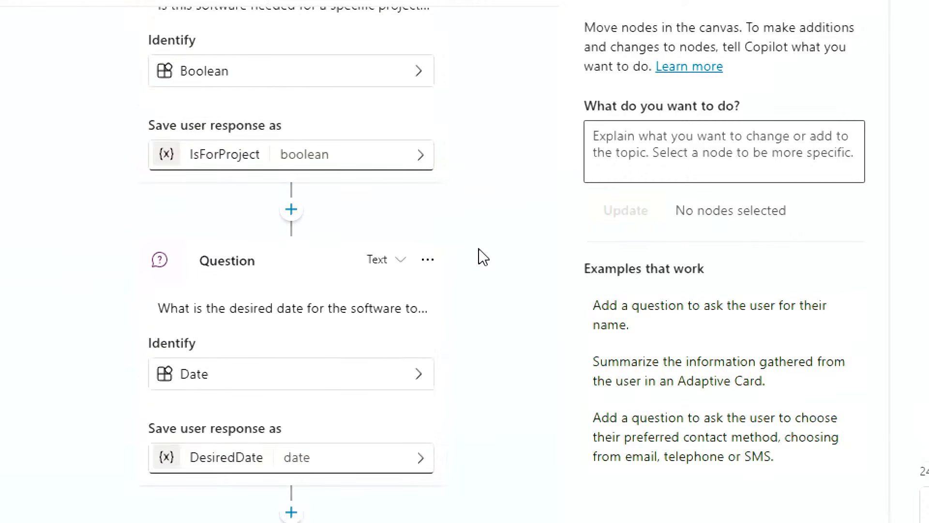
{"action": "scroll", "coordinate": [482, 256], "scroll_direction": "down", "scroll_amount": 2}
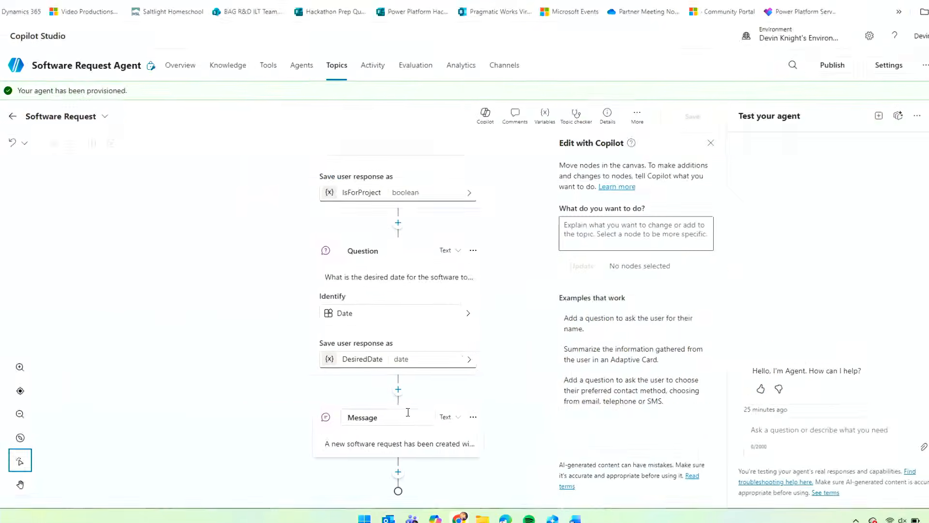
{"action": "left_click", "coordinate": [398, 390]}
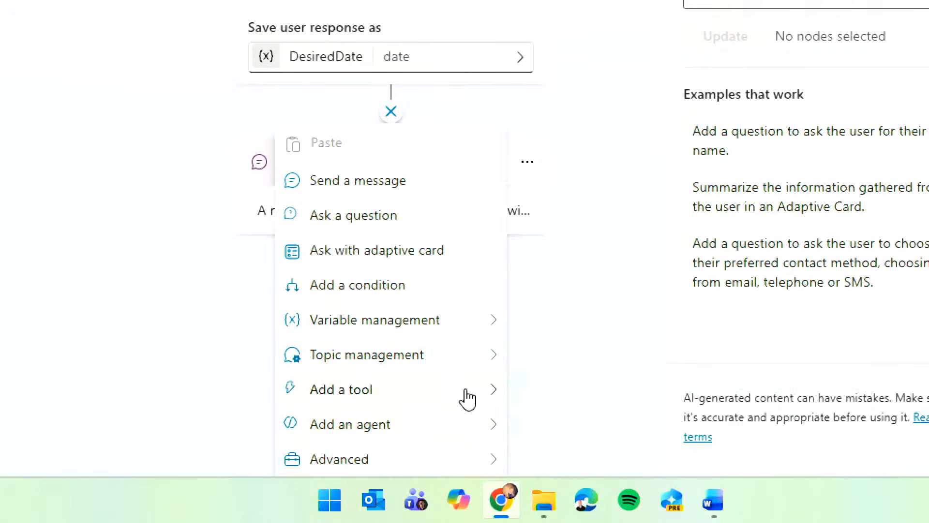
{"action": "mouse_move", "coordinate": [481, 400]}
{"action": "mouse_move", "coordinate": [410, 437]}
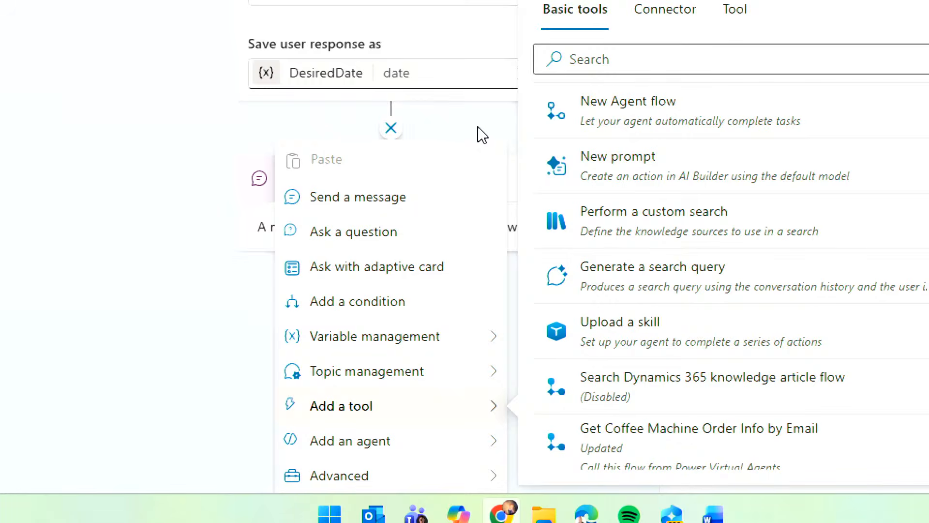
{"action": "left_click", "coordinate": [481, 134]}
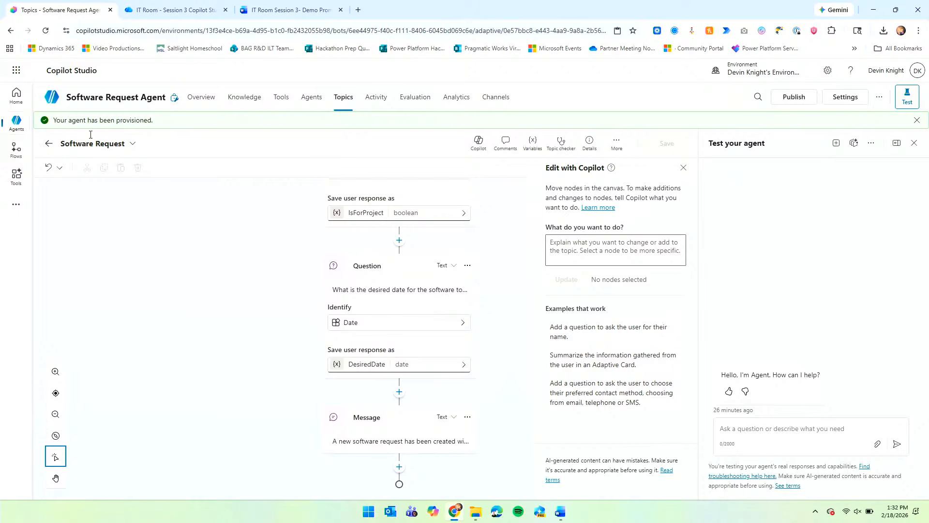
Return to the Topics list and start a fresh test session with the Software Request Agent.
{"action": "left_click", "coordinate": [48, 143]}
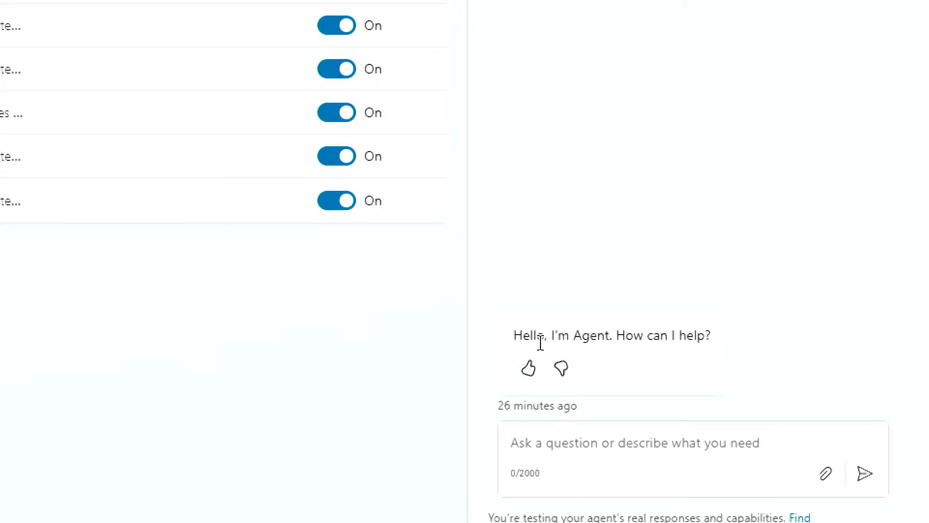
{"action": "left_click_drag", "start_coordinate": [707, 335], "coordinate": [477, 353]}
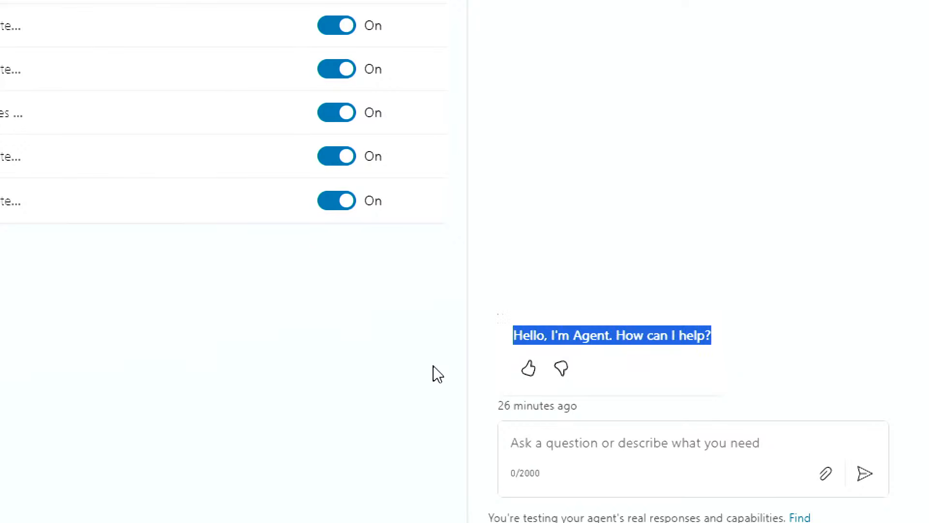
{"action": "left_click", "coordinate": [719, 366]}
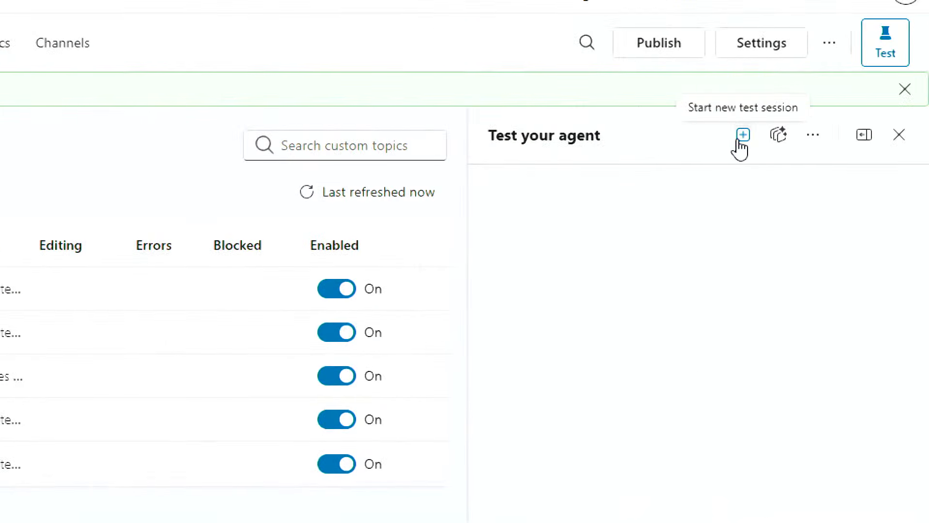
{"action": "left_click", "coordinate": [741, 138]}
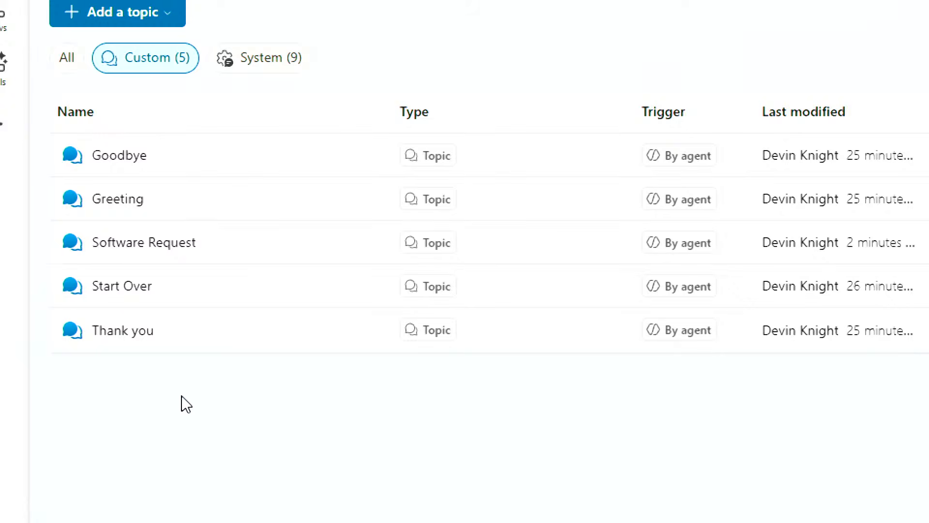
Open the Conversation Start system topic and show its greeting message's Send activity properties.
{"action": "left_click", "coordinate": [262, 74]}
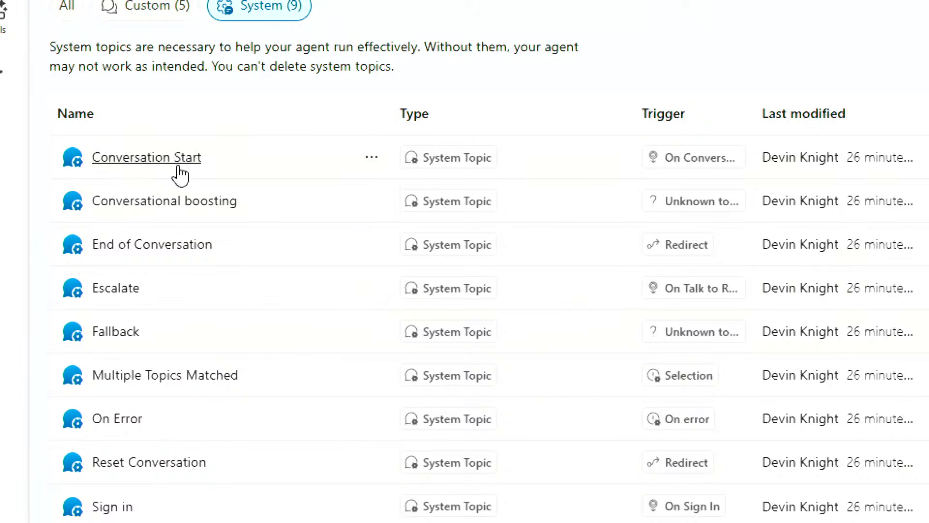
{"action": "left_click", "coordinate": [179, 168]}
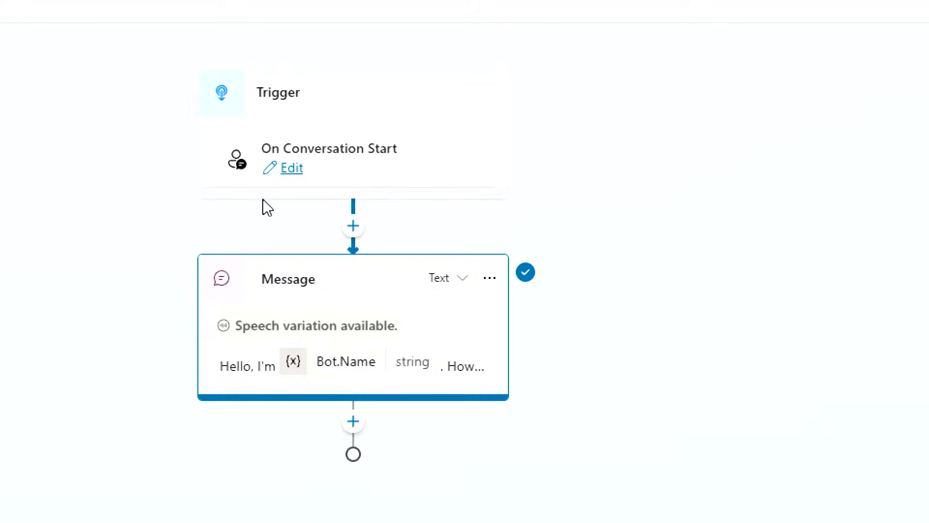
{"action": "left_click", "coordinate": [293, 173]}
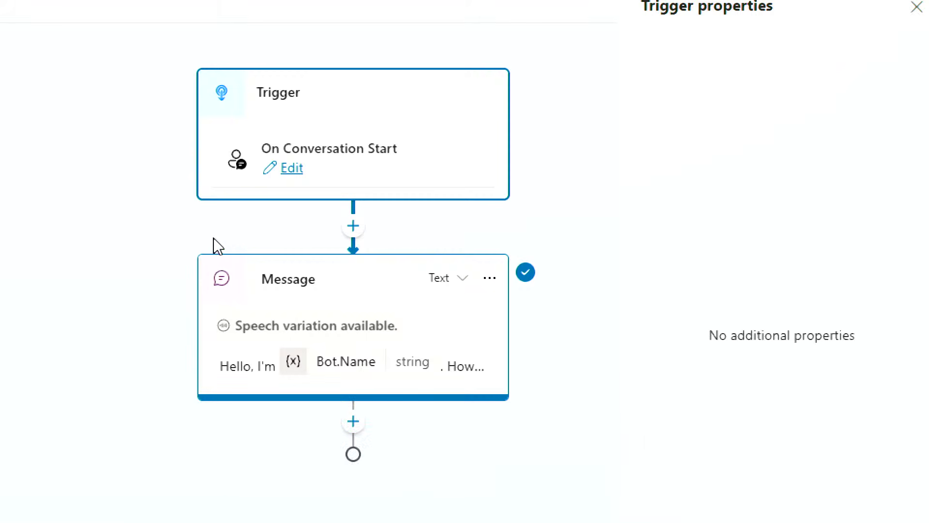
{"action": "left_click", "coordinate": [191, 227]}
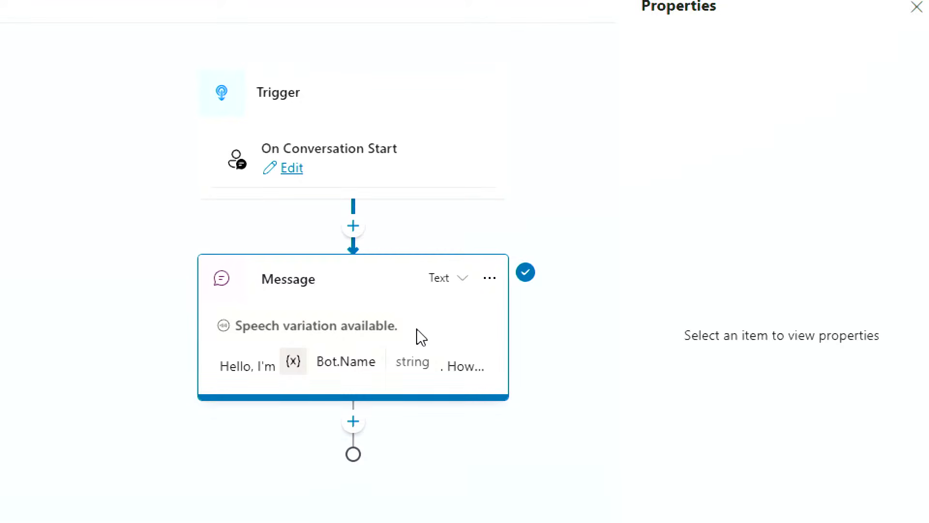
{"action": "left_click", "coordinate": [401, 334]}
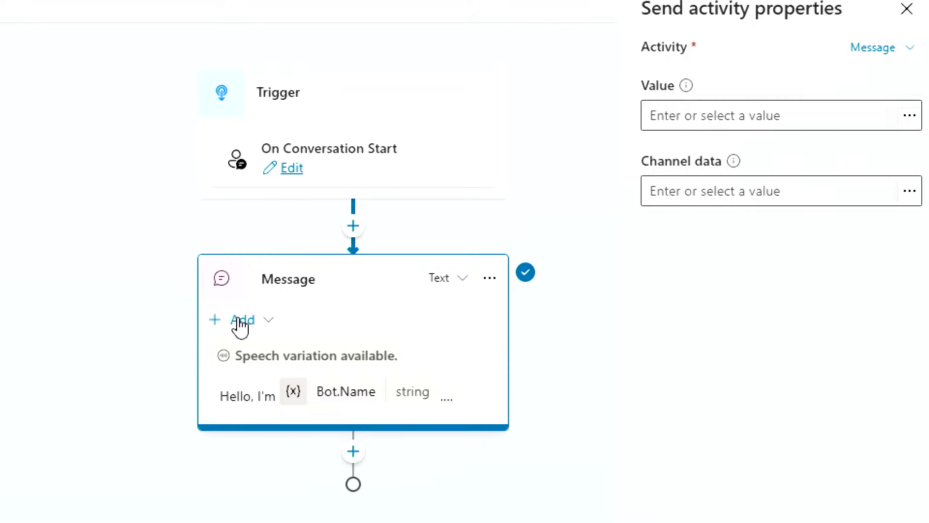
Add a 'Software request' quick reply to the greeting message.
{"action": "left_click", "coordinate": [259, 325]}
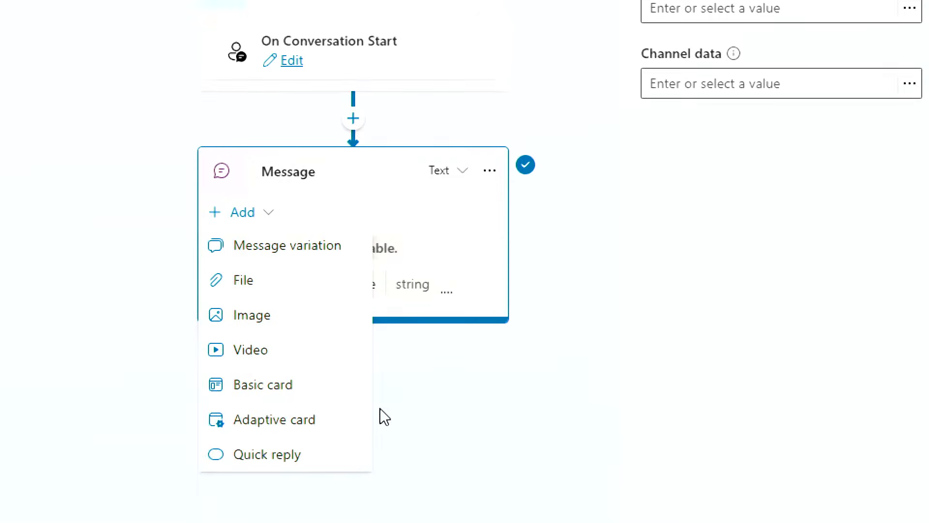
{"action": "left_click", "coordinate": [267, 455]}
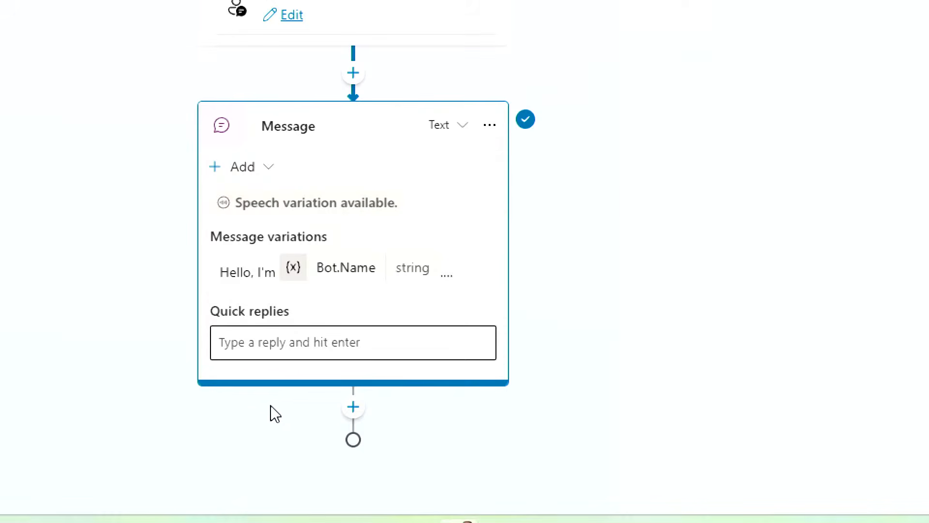
{"action": "left_click", "coordinate": [274, 345]}
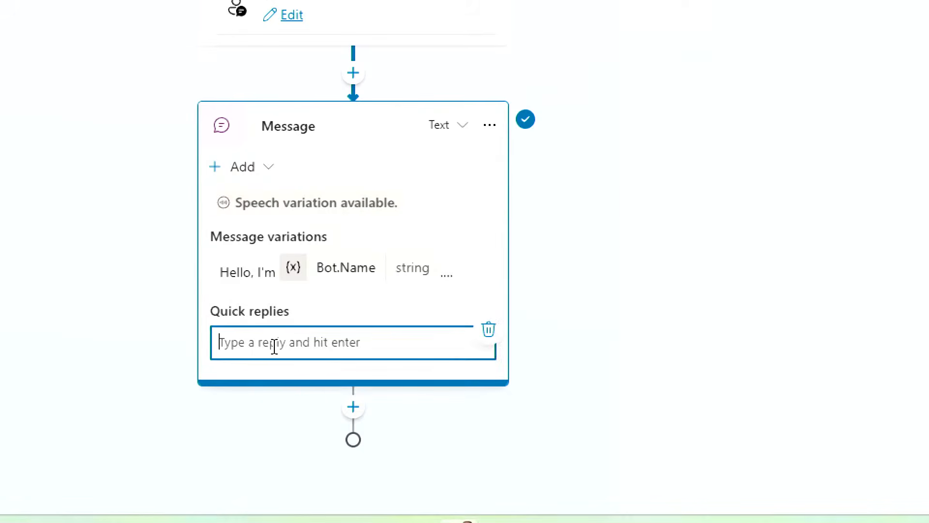
{"action": "type", "text": "Software "}
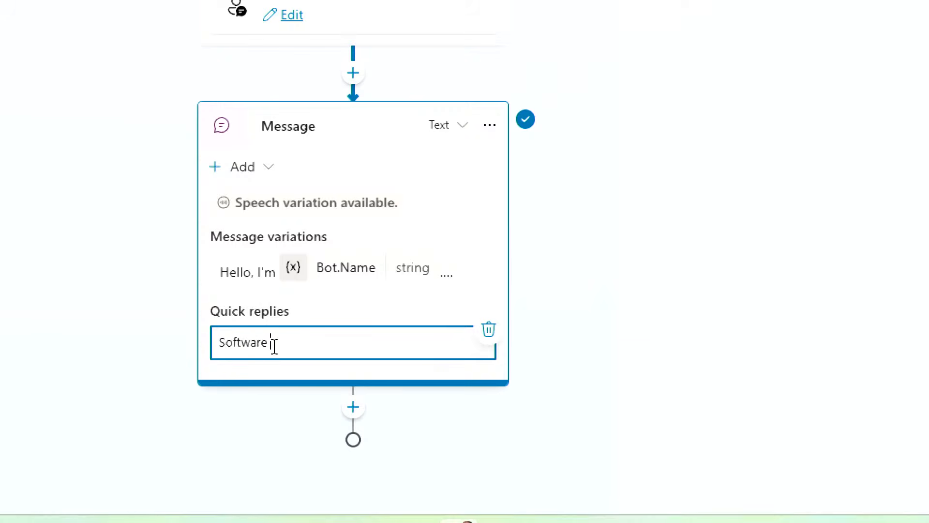
{"action": "type", "text": "request"}
{"action": "key", "text": "Return"}
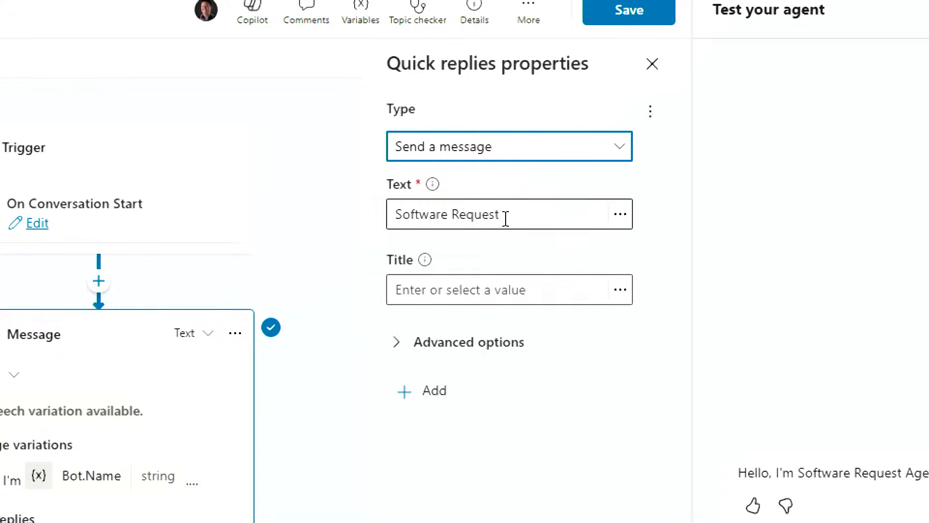
Set the quick reply's Title to 'Software Request' and its Text to 'I need to make a Software Request'.
{"action": "left_click", "coordinate": [540, 293]}
{"action": "type", "text": "S"}
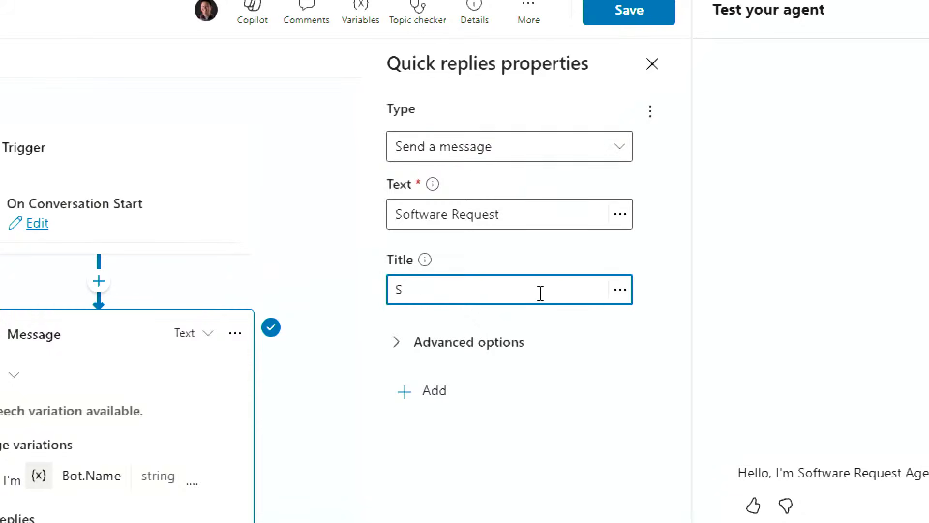
{"action": "type", "text": "oftware REqu"}
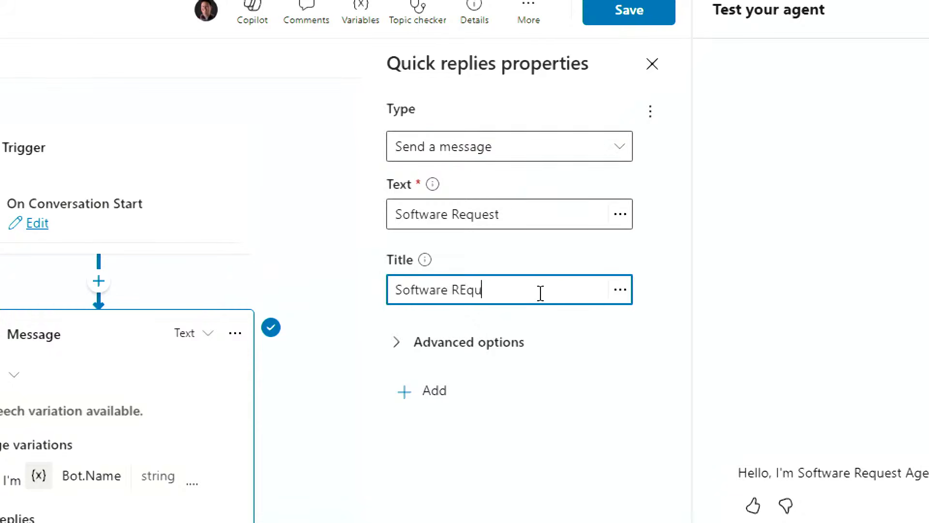
{"action": "key", "text": "BackSpace"}
{"action": "key", "text": "BackSpace"}
{"action": "key", "text": "BackSpace"}
{"action": "type", "text": "equest"}
{"action": "left_click", "coordinate": [479, 215]}
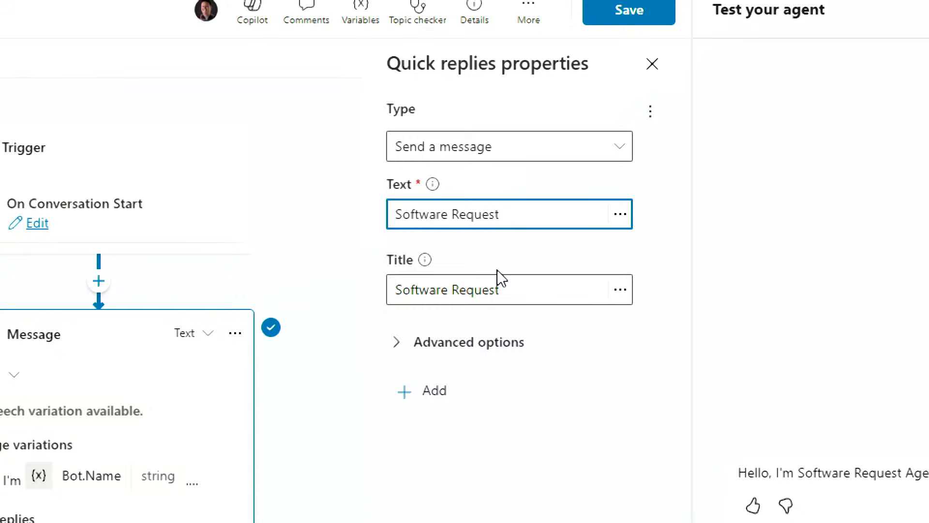
{"action": "key", "text": "Left"}
{"action": "key", "text": "Left"}
{"action": "key", "text": "Left"}
{"action": "key", "text": "Left"}
{"action": "key", "text": "Left"}
{"action": "key", "text": "Left"}
{"action": "key", "text": "Left"}
{"action": "key", "text": "Left"}
{"action": "key", "text": "Left"}
{"action": "key", "text": "Left"}
{"action": "type", "text": "I need to make a"}
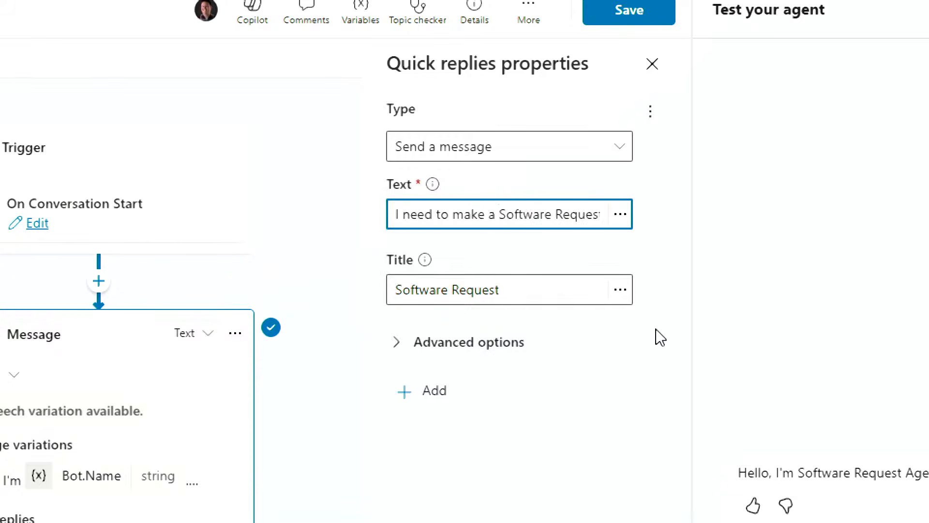
{"action": "left_click", "coordinate": [660, 314]}
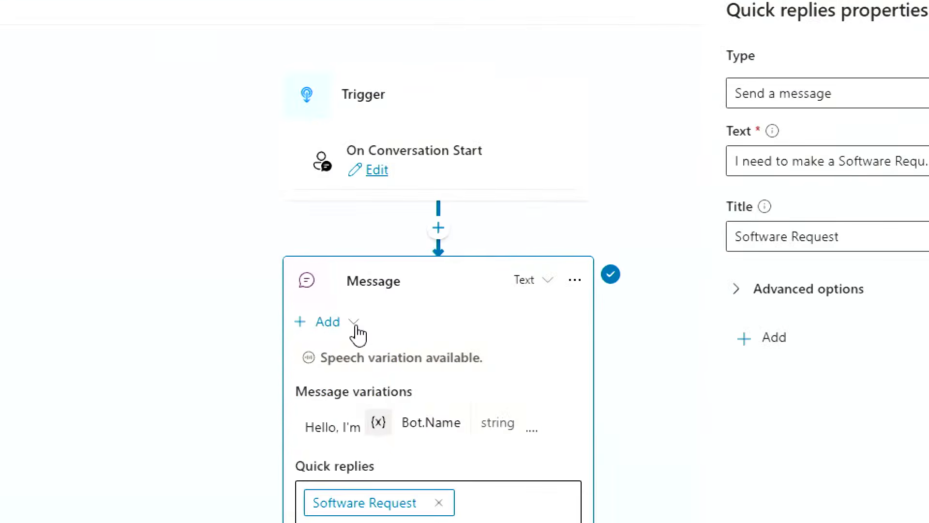
{"action": "left_click", "coordinate": [355, 323]}
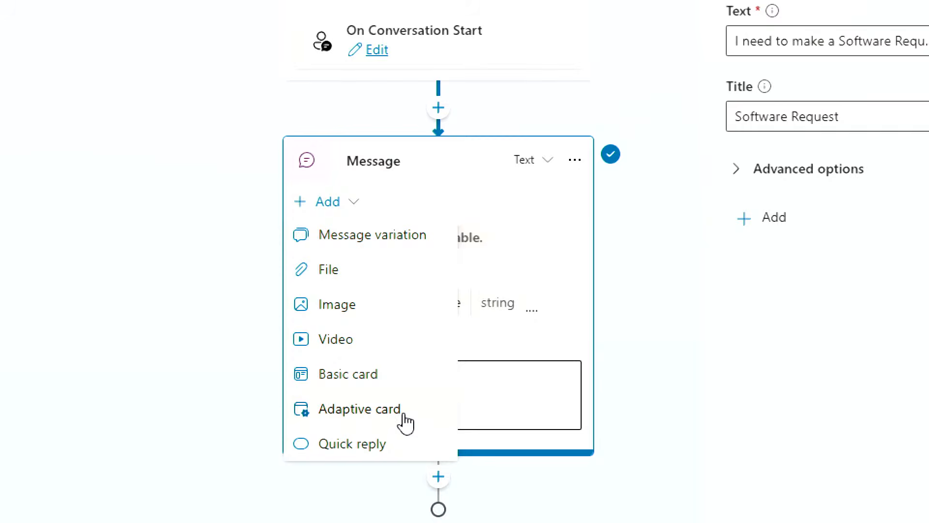
Add an adaptive card to the greeting message and open it in the Adaptive card designer.
{"action": "left_click", "coordinate": [404, 417]}
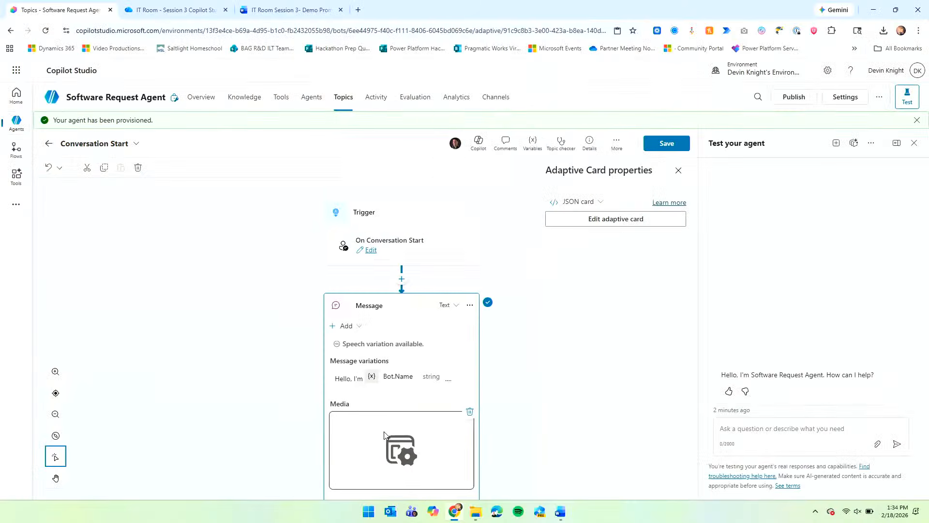
{"action": "scroll", "coordinate": [423, 425], "scroll_direction": "down", "scroll_amount": 3}
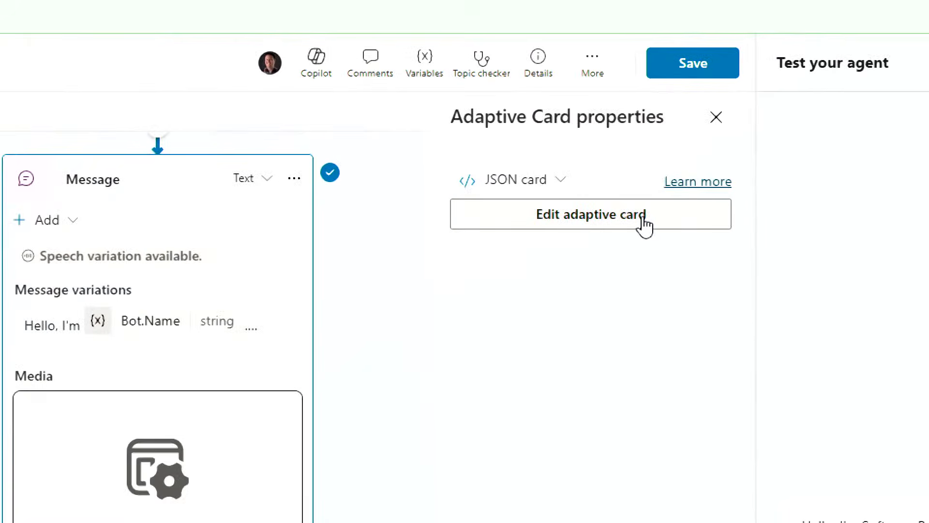
{"action": "left_click", "coordinate": [644, 219]}
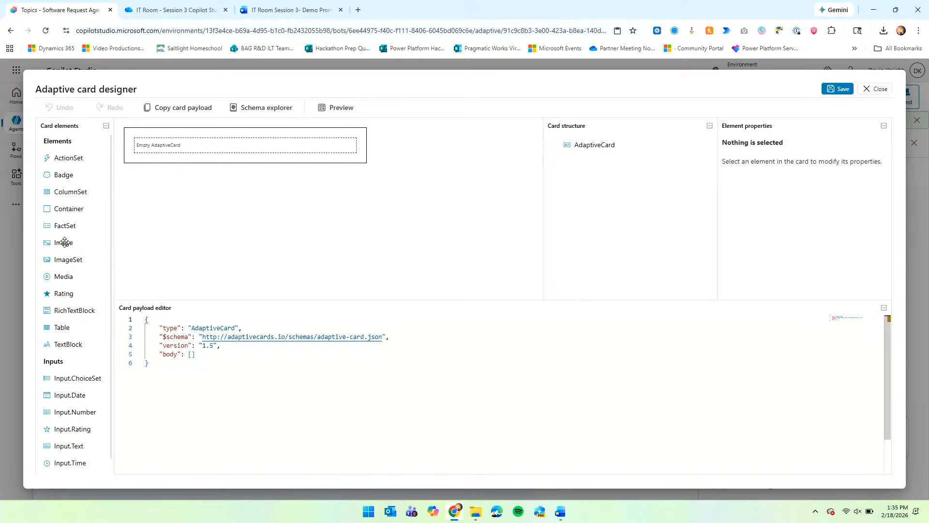
Place an Image element on the empty card and open a new browser tab.
{"action": "left_click_drag", "start_coordinate": [136, 215], "coordinate": [173, 147]}
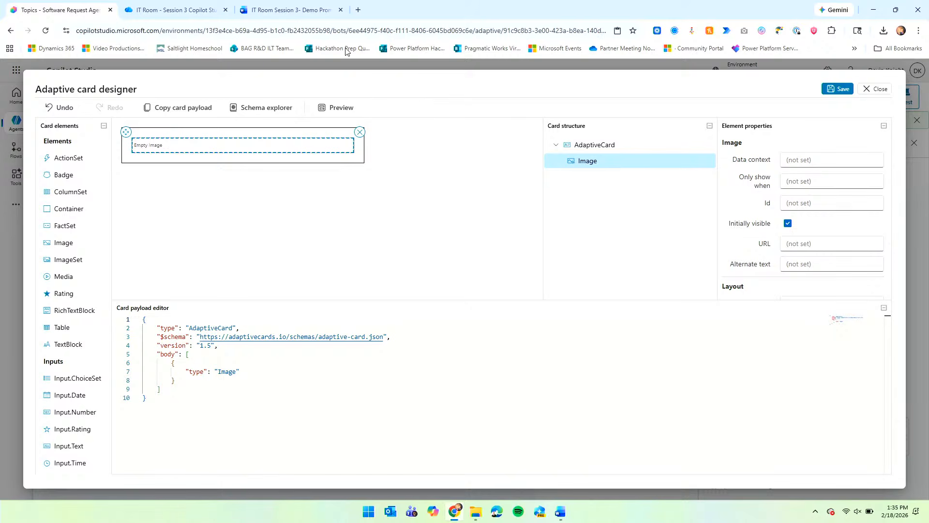
{"action": "left_click", "coordinate": [358, 10]}
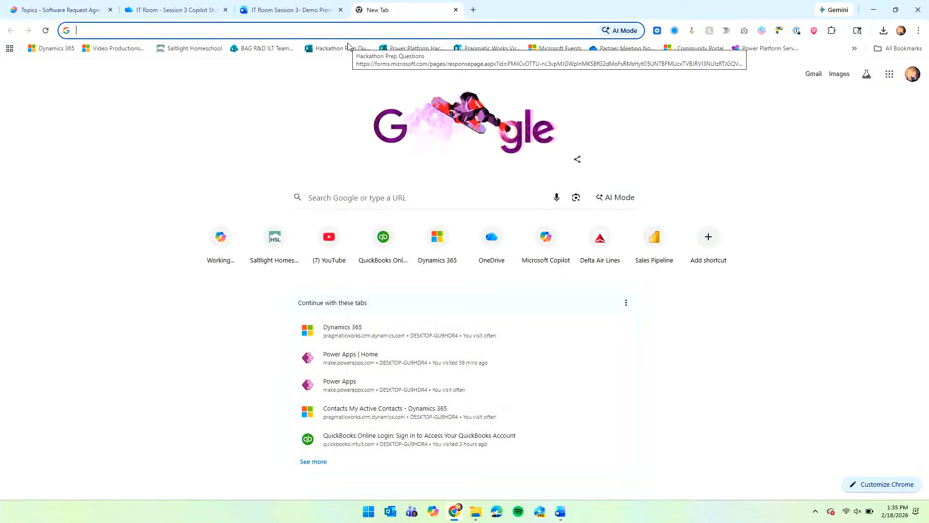
Search for 'university of maryland logo' and open the UMD Brand Logos page.
{"action": "type", "text": "university of mar"}
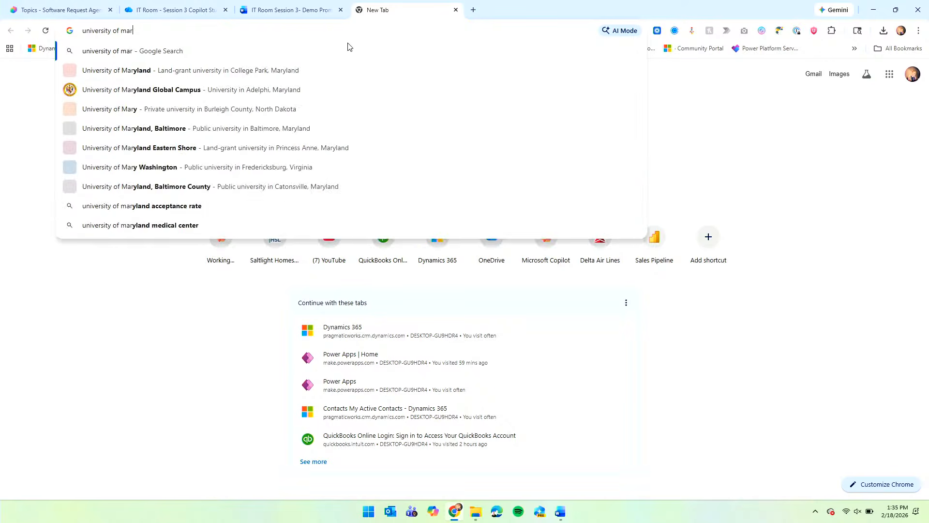
{"action": "type", "text": "yland logo"}
{"action": "key", "text": "Return"}
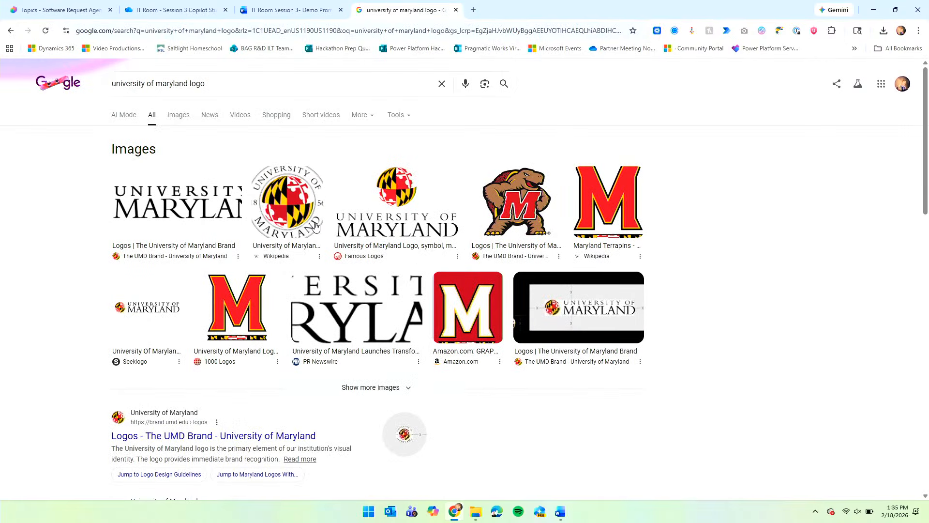
{"action": "left_click", "coordinate": [300, 211]}
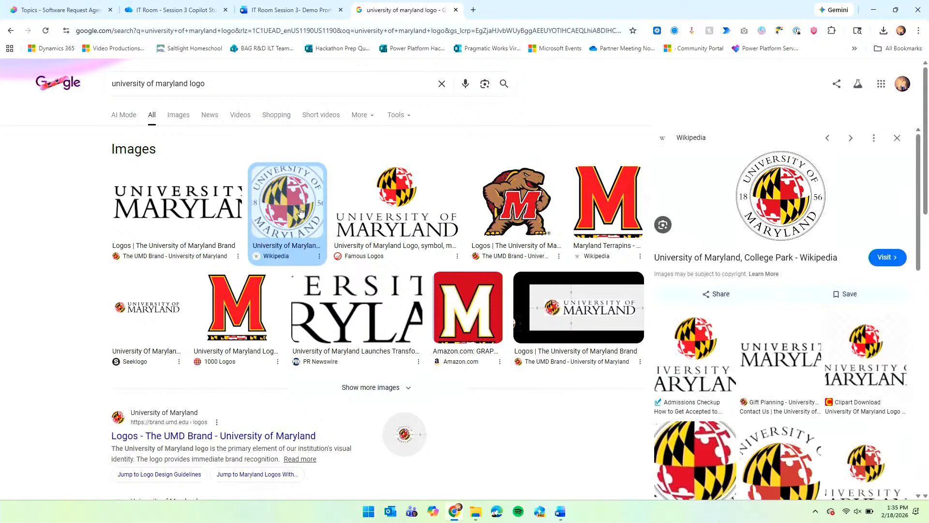
{"action": "scroll", "coordinate": [484, 275], "scroll_direction": "down", "scroll_amount": 3}
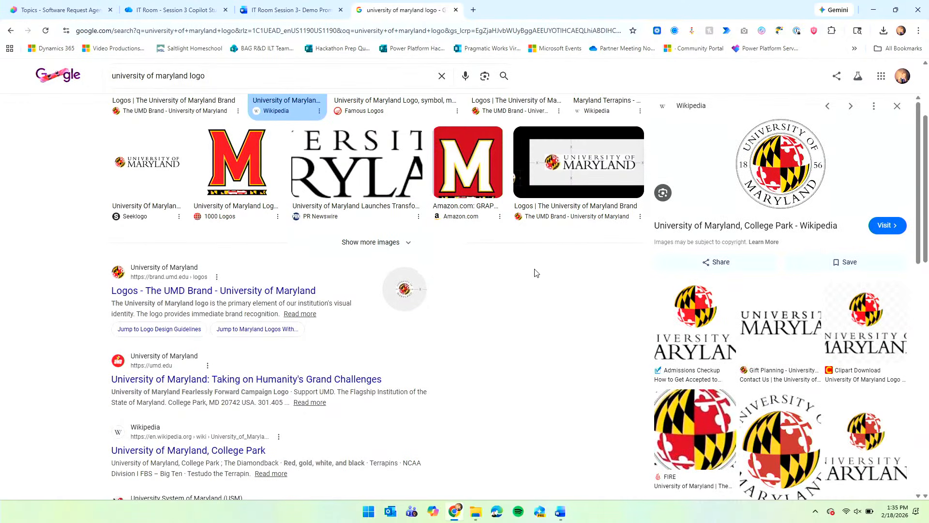
{"action": "left_click", "coordinate": [897, 106]}
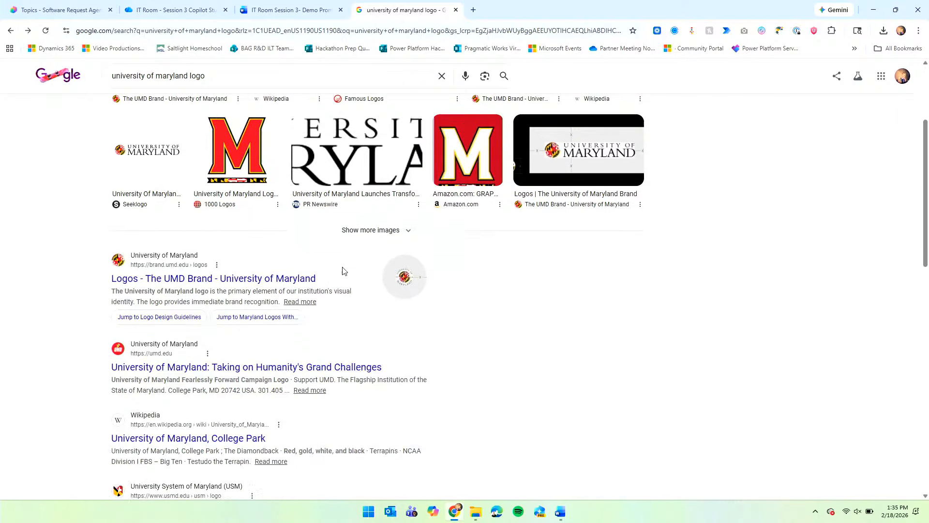
{"action": "left_click", "coordinate": [216, 247]}
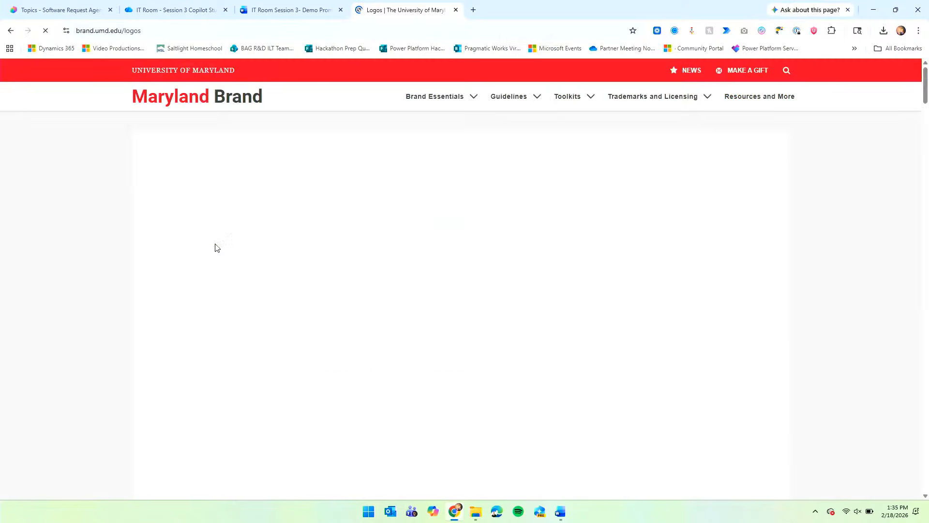
{"action": "scroll", "coordinate": [492, 268], "scroll_direction": "down", "scroll_amount": 4}
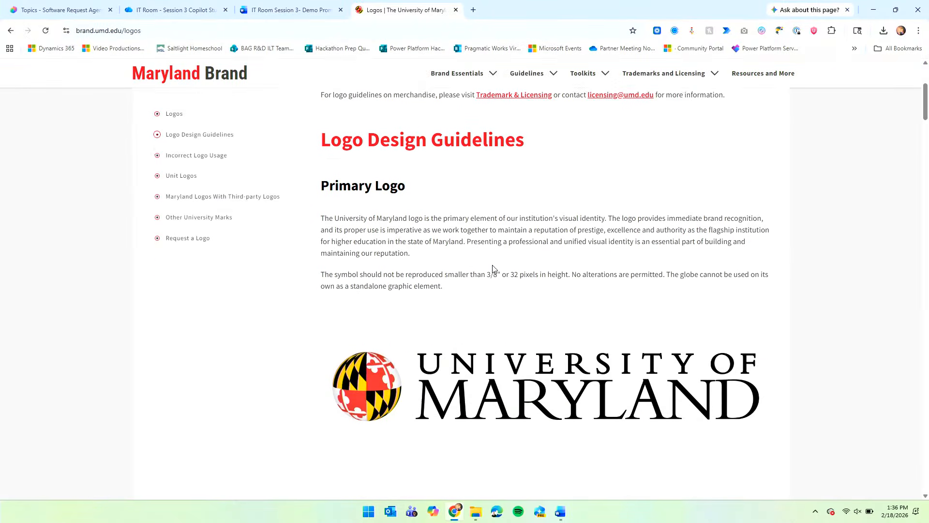
{"action": "scroll", "coordinate": [493, 269], "scroll_direction": "down", "scroll_amount": 2}
Copy the University of Maryland logo's image address and select the card's Image element in the designer.
{"action": "right_click", "coordinate": [500, 269]}
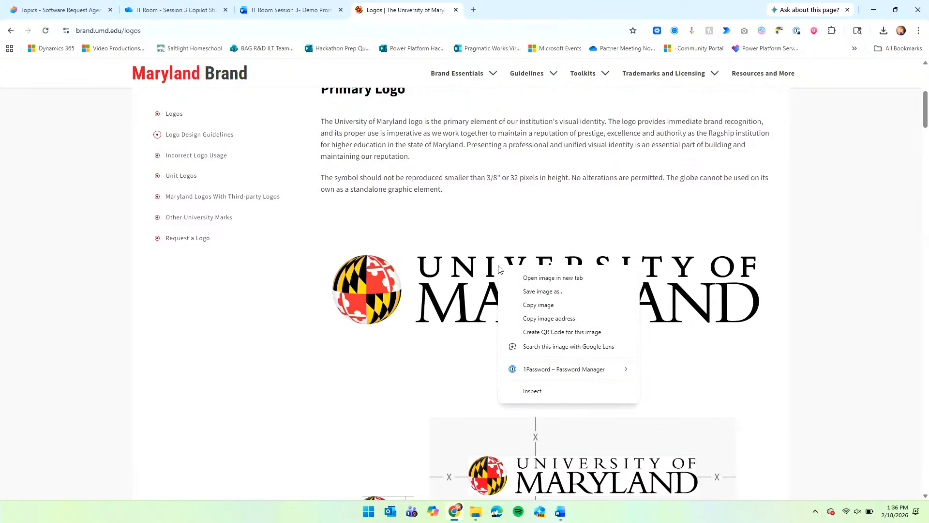
{"action": "left_click", "coordinate": [537, 318]}
{"action": "left_click", "coordinate": [58, 10]}
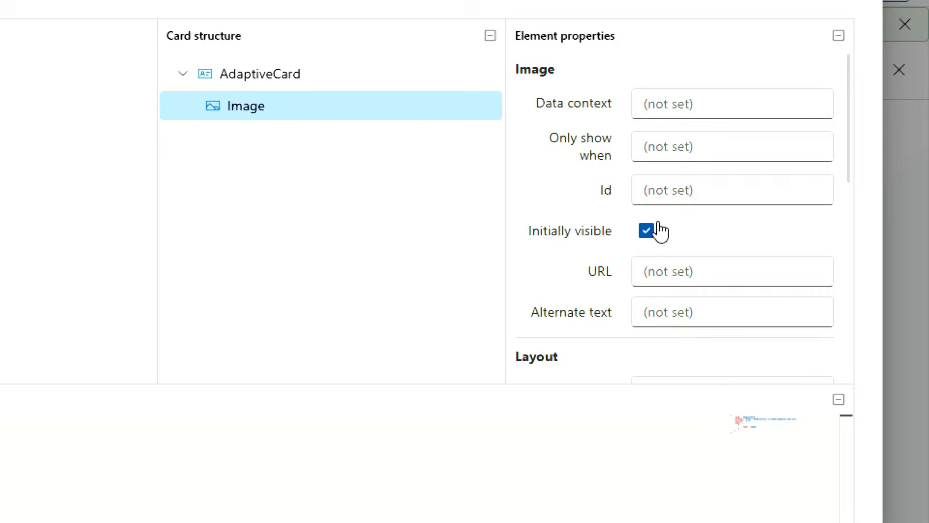
{"action": "left_click", "coordinate": [349, 115]}
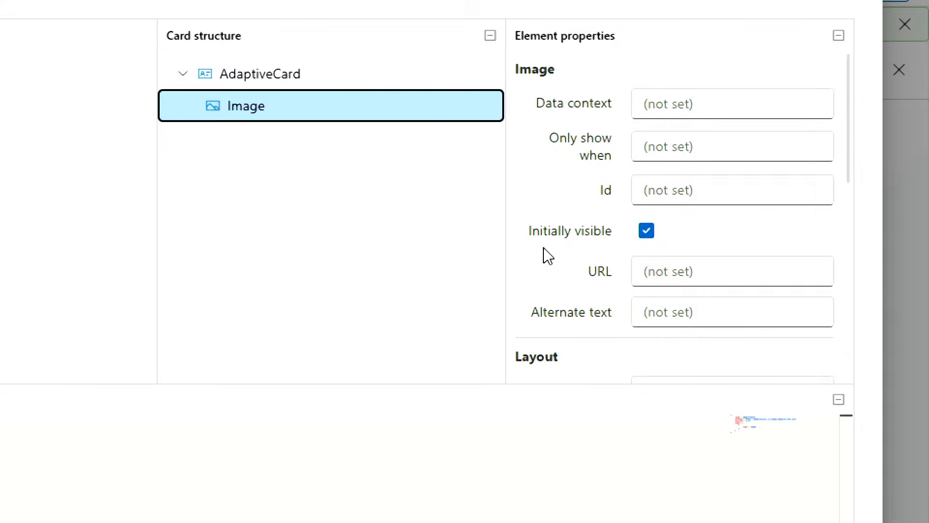
Paste the UMD logo address as the Image URL and set the image size to Large.
{"action": "left_click", "coordinate": [637, 272]}
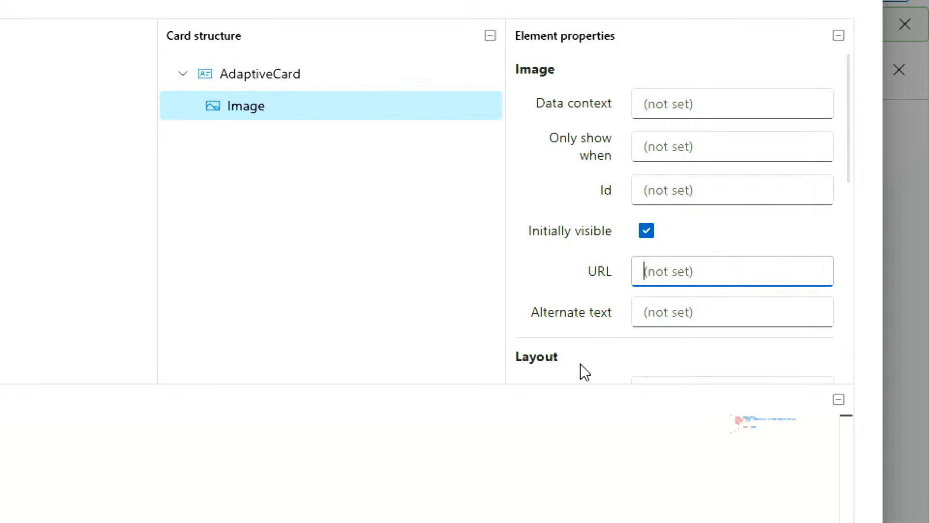
{"action": "key", "text": "ctrl+v"}
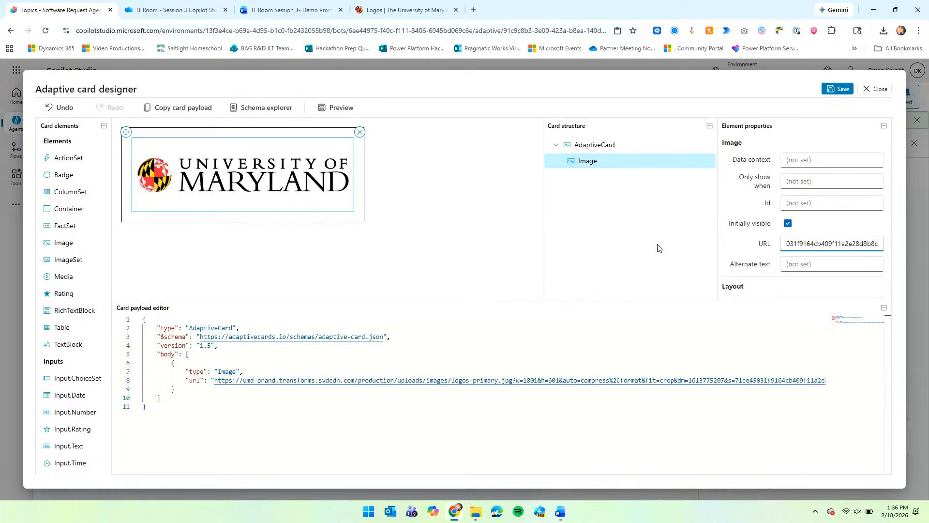
{"action": "scroll", "coordinate": [842, 266], "scroll_direction": "down", "scroll_amount": 1}
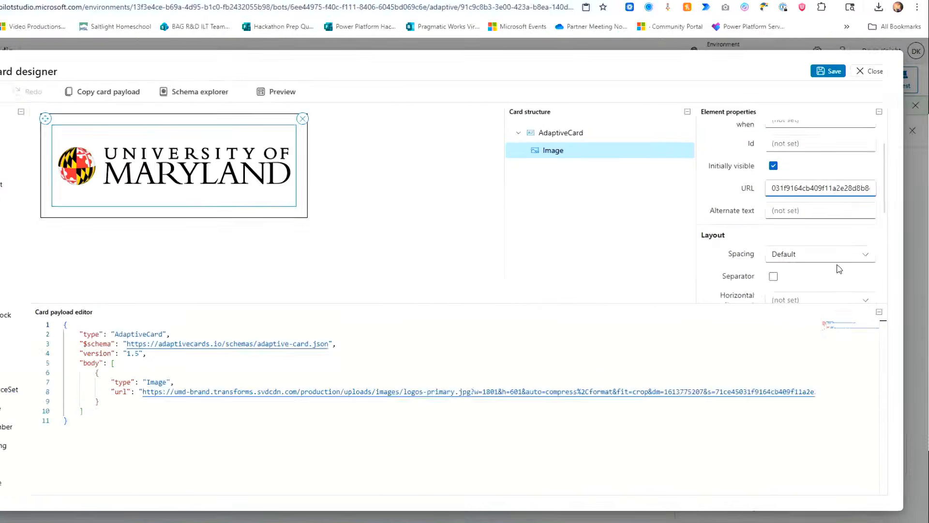
{"action": "scroll", "coordinate": [841, 262], "scroll_direction": "down", "scroll_amount": 2}
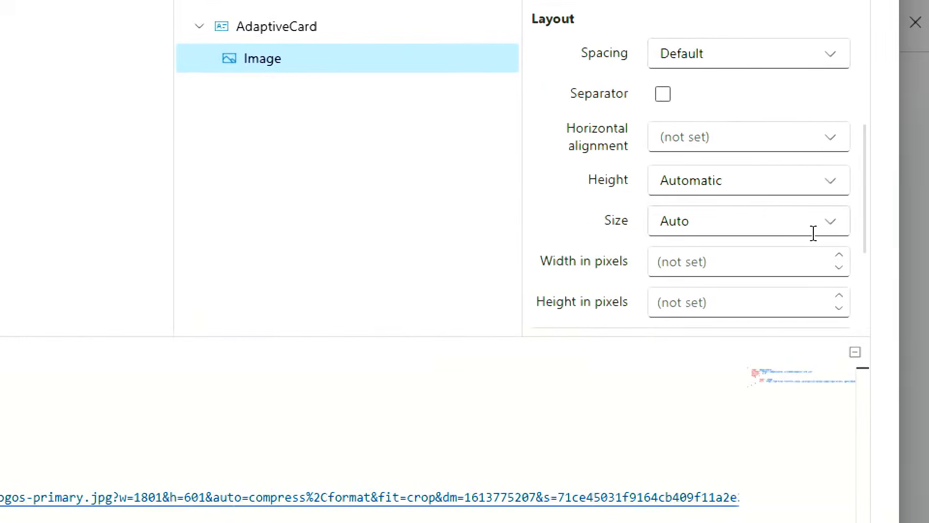
{"action": "left_click", "coordinate": [834, 235]}
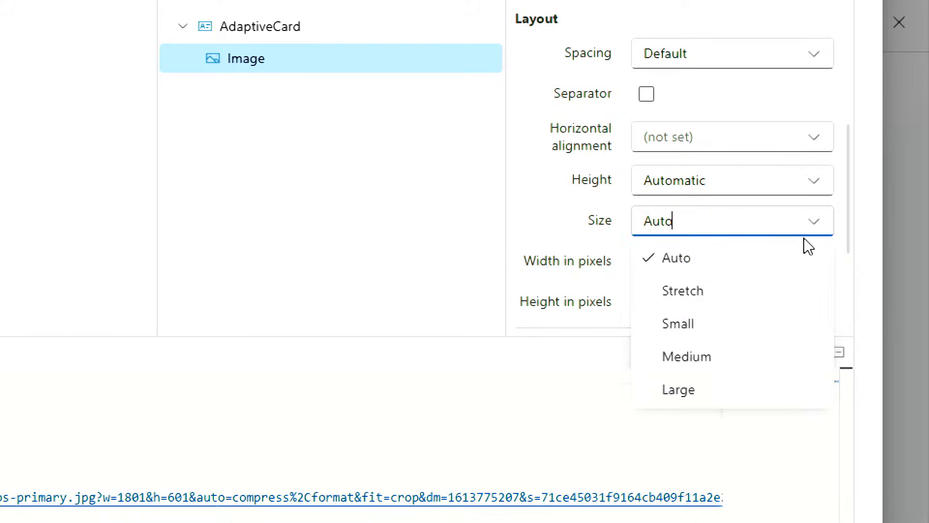
{"action": "left_click", "coordinate": [731, 357]}
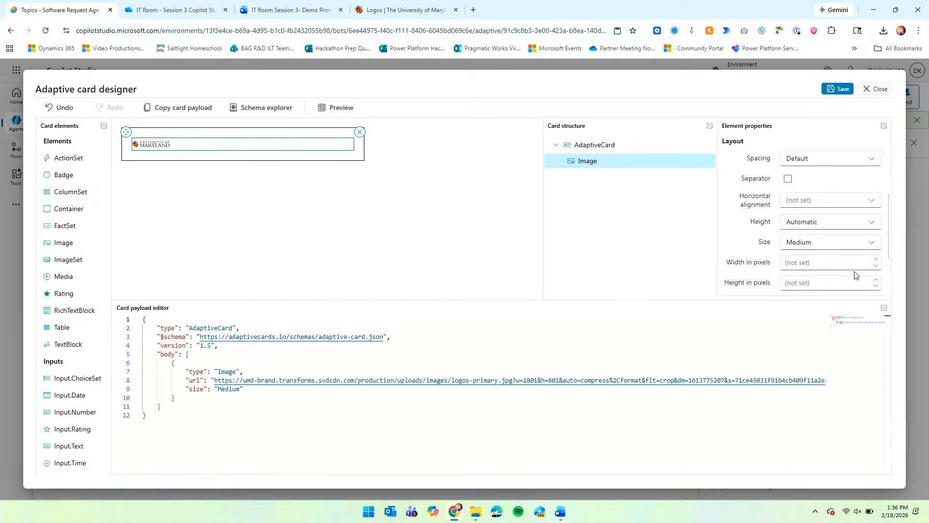
{"action": "left_click", "coordinate": [870, 247]}
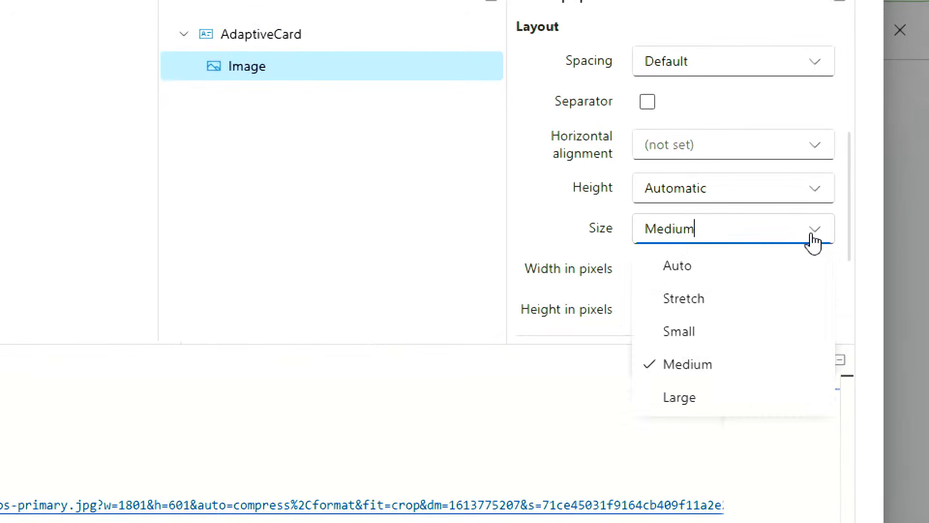
{"action": "left_click", "coordinate": [663, 395]}
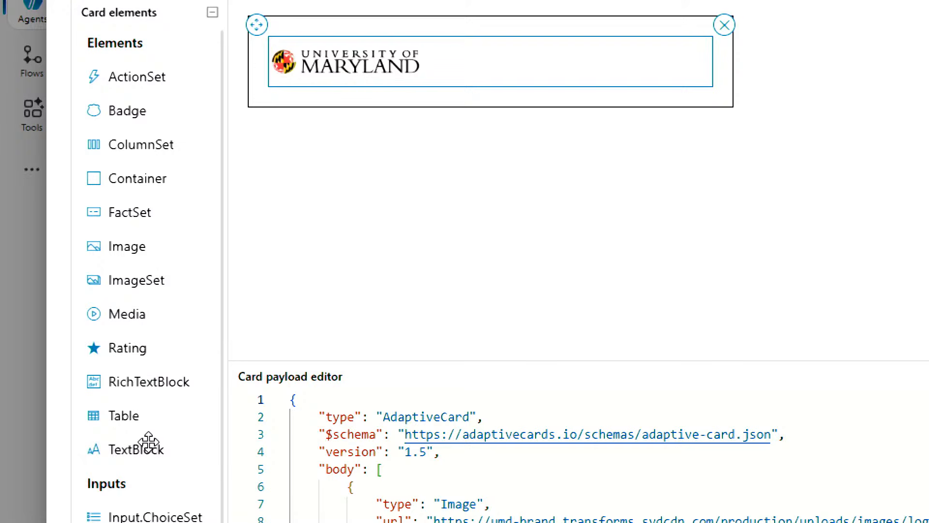
Add a TextBlock below the logo reading 'Hello, I'm here to help you with your software request.', then save.
{"action": "left_click_drag", "start_coordinate": [160, 437], "coordinate": [396, 85]}
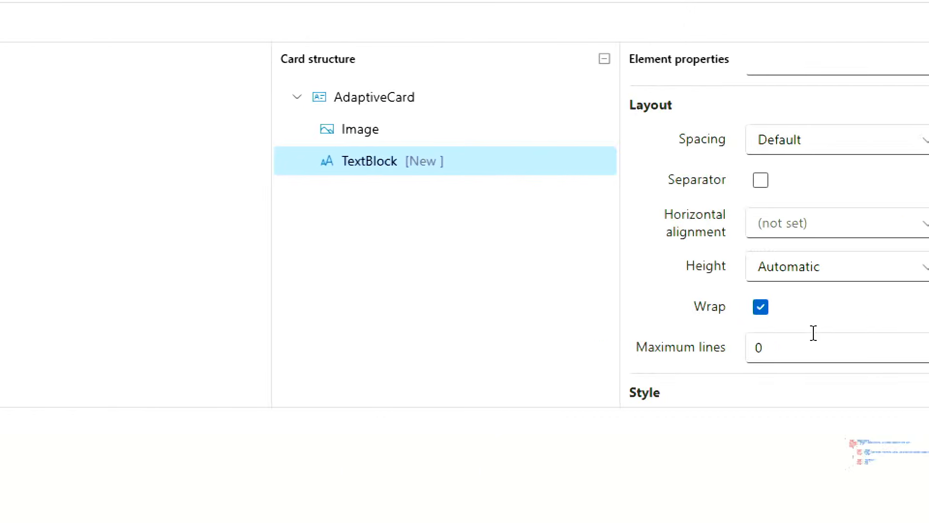
{"action": "scroll", "coordinate": [640, 228], "scroll_direction": "up", "scroll_amount": 6}
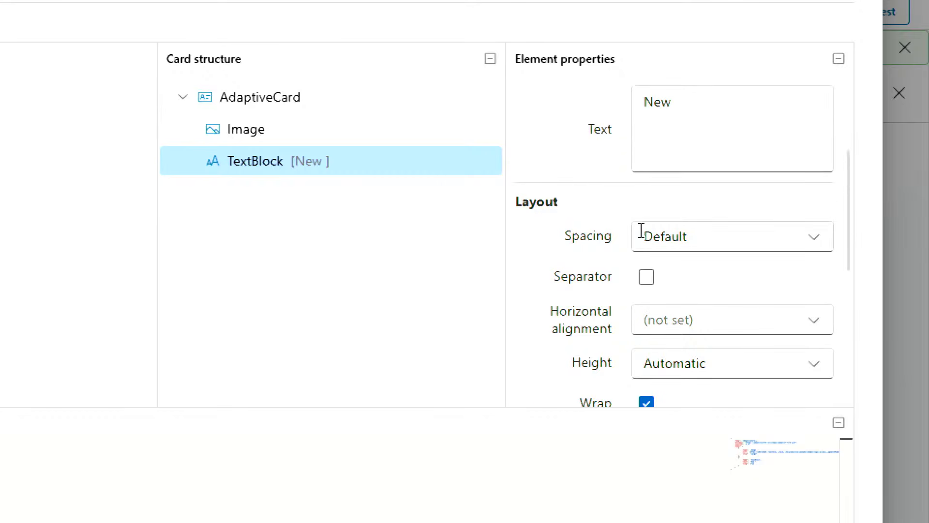
{"action": "left_click_drag", "start_coordinate": [676, 292], "coordinate": [641, 294]}
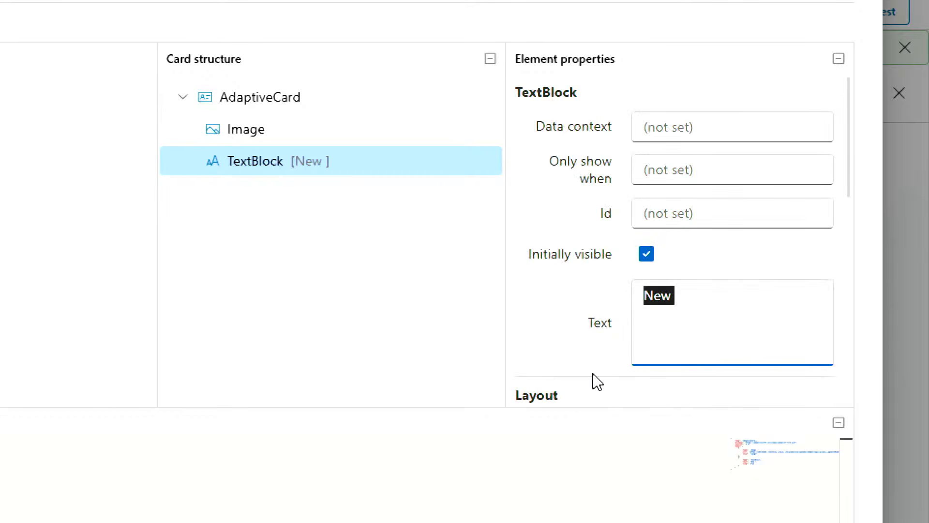
{"action": "type", "text": "He"}
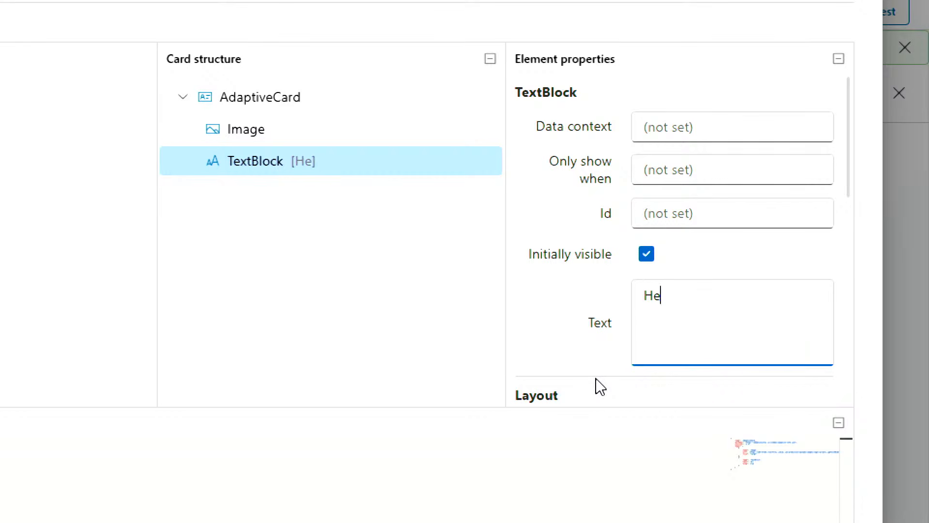
{"action": "type", "text": "llo, I'm "}
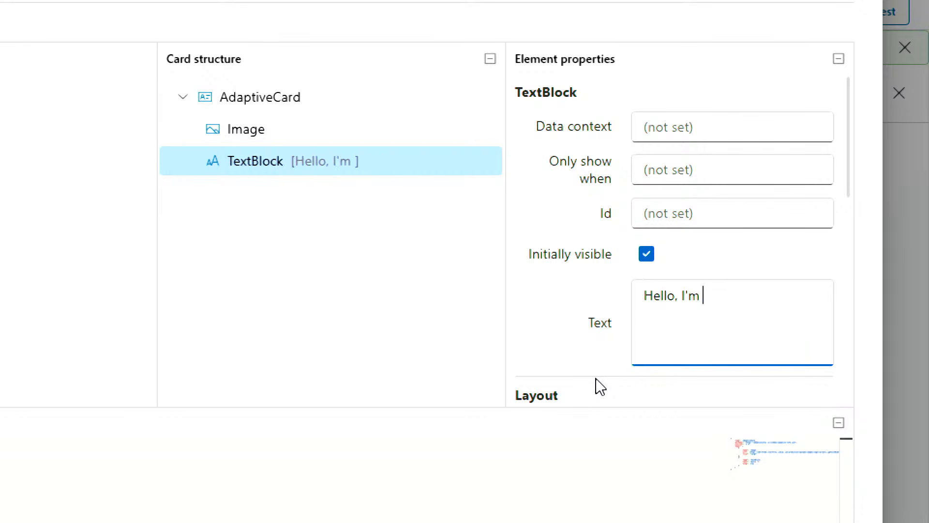
{"action": "type", "text": "hear to help you "}
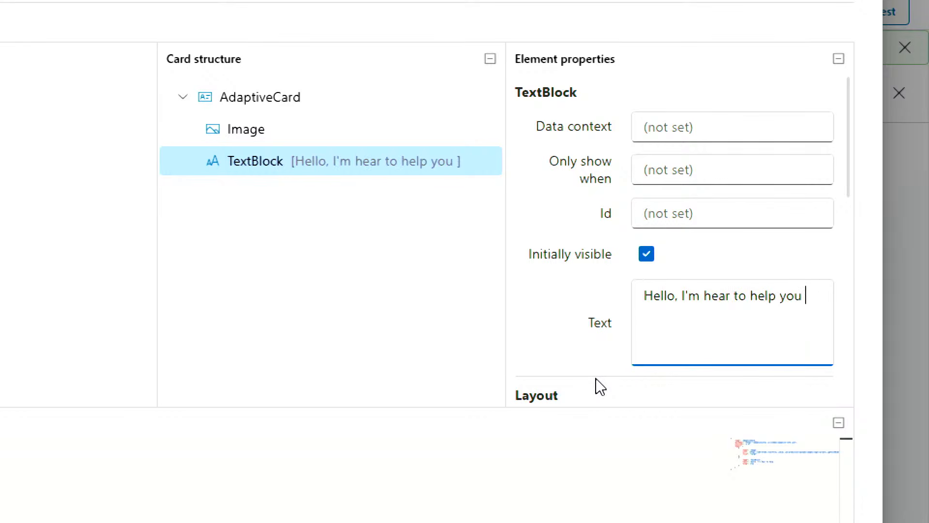
{"action": "type", "text": "with your "}
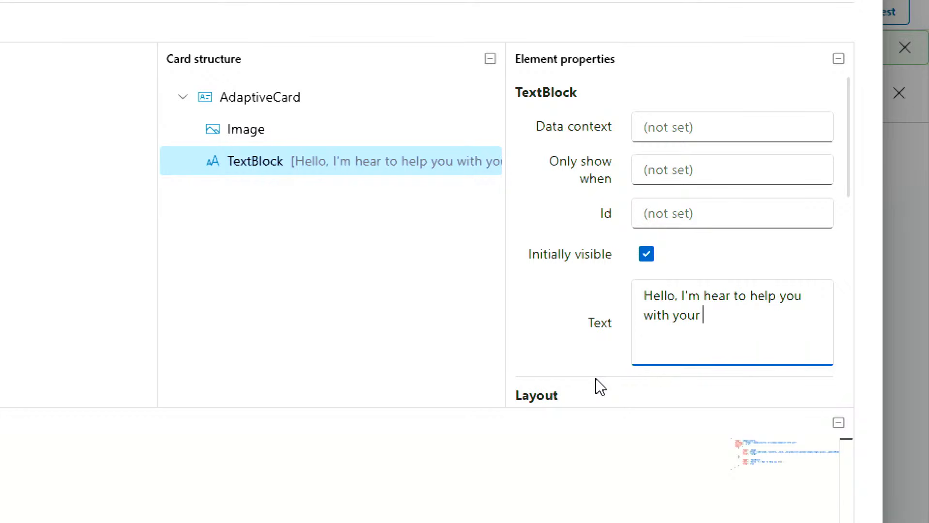
{"action": "type", "text": "software request."}
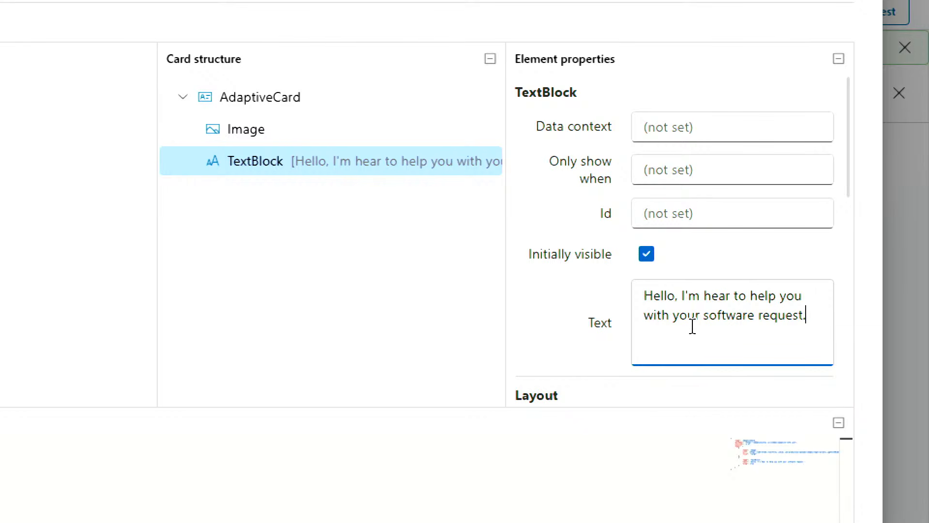
{"action": "double_click", "coordinate": [711, 297]}
{"action": "type", "text": "here"}
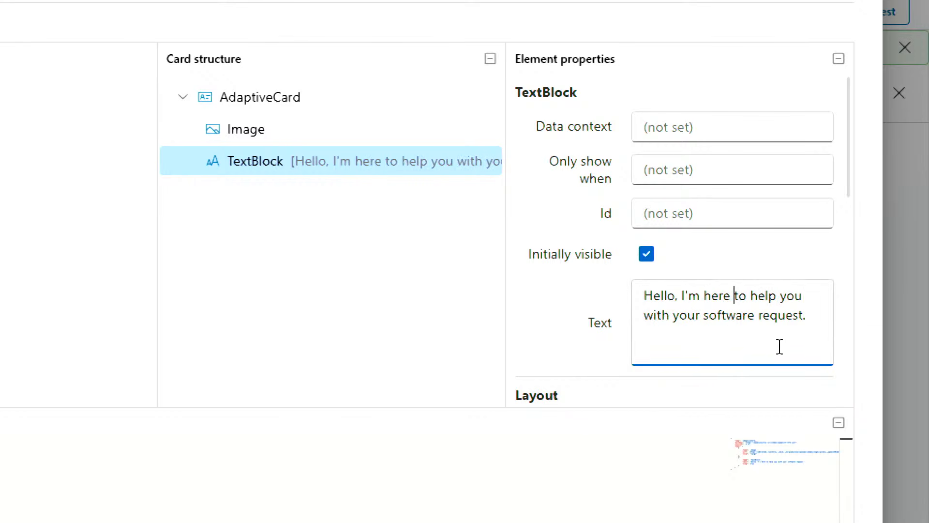
{"action": "left_click", "coordinate": [818, 321]}
{"action": "left_click", "coordinate": [822, 272]}
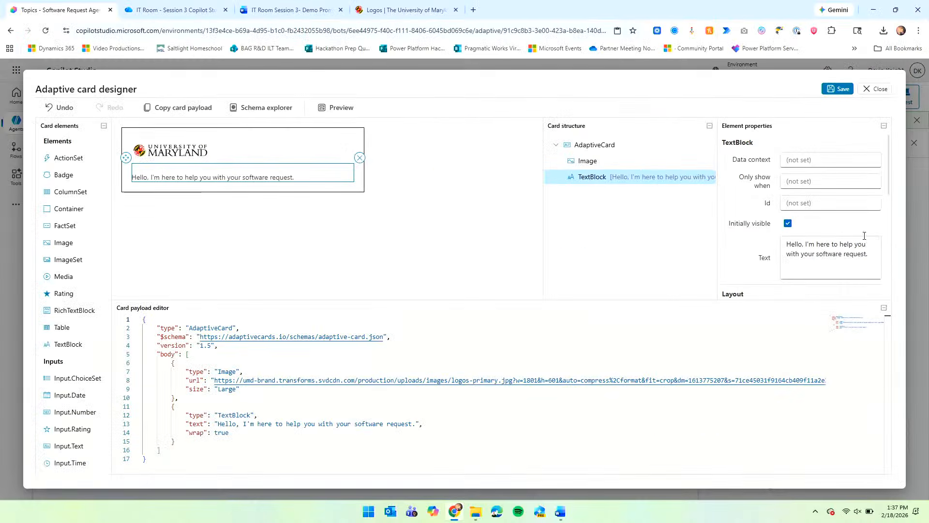
{"action": "left_click", "coordinate": [837, 90]}
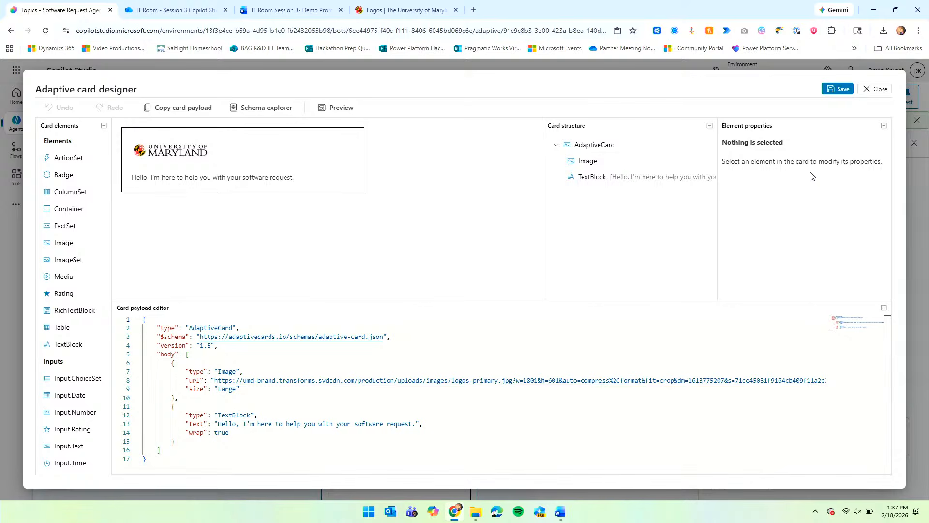
{"action": "left_click", "coordinate": [872, 92]}
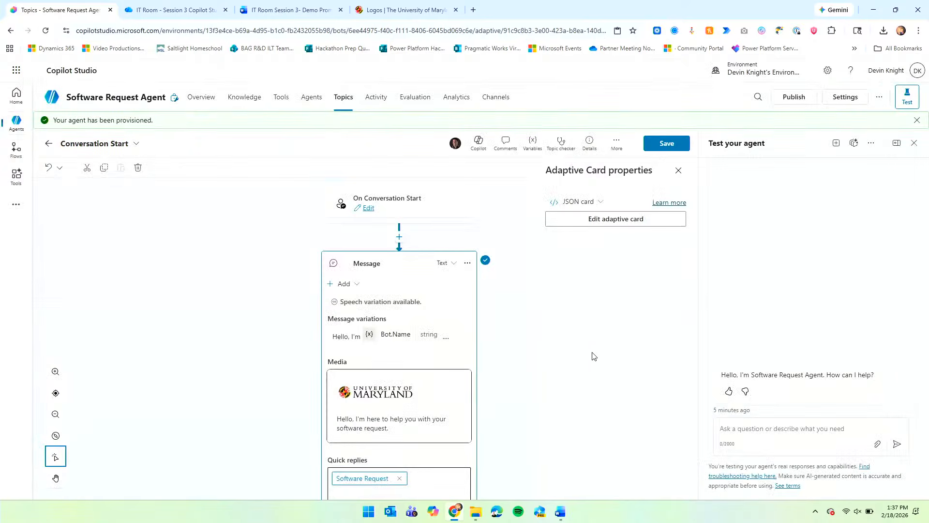
Scroll the Conversation Start canvas to review the greeting Message node.
{"action": "scroll", "coordinate": [498, 368], "scroll_direction": "down", "scroll_amount": 2}
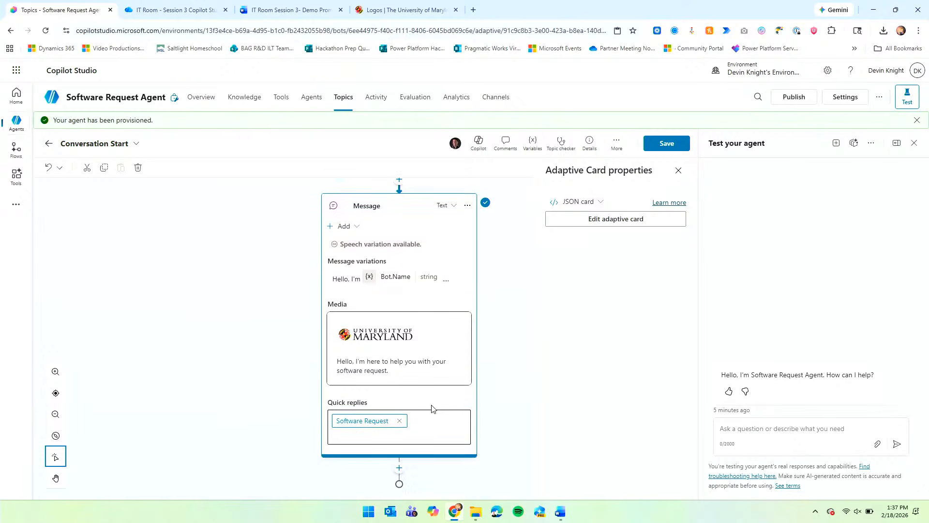
{"action": "scroll", "coordinate": [457, 294], "scroll_direction": "up", "scroll_amount": 3}
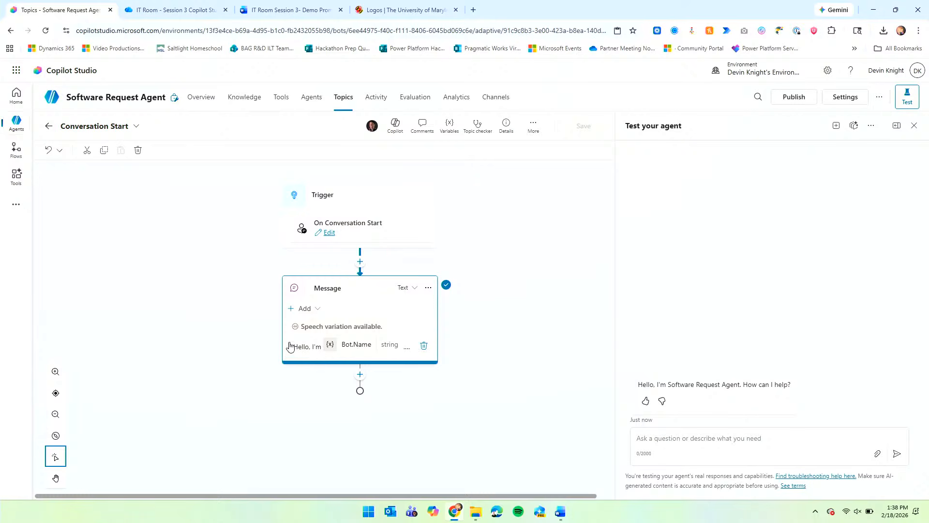
Add a quick replies section to the Conversation Start greeting message.
{"action": "left_click", "coordinate": [310, 351]}
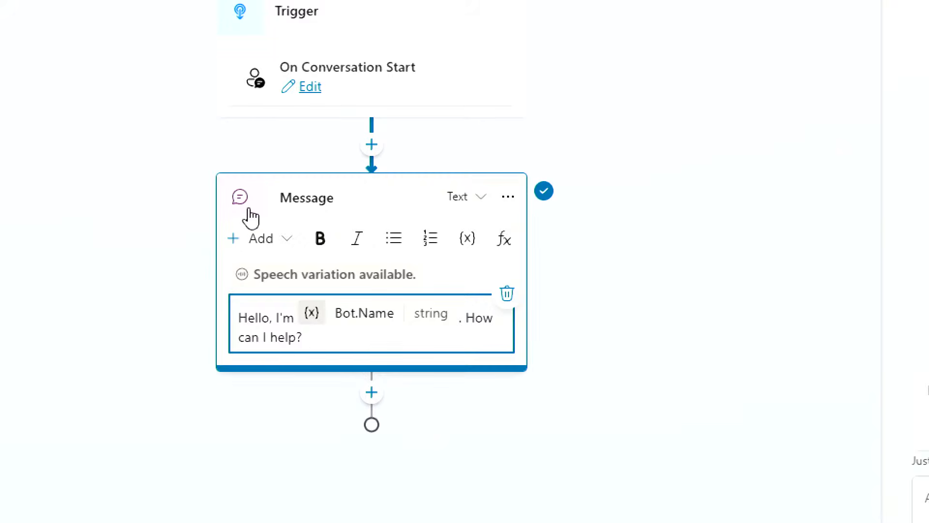
{"action": "left_click", "coordinate": [287, 248]}
{"action": "scroll", "coordinate": [297, 455], "scroll_direction": "down", "scroll_amount": 1}
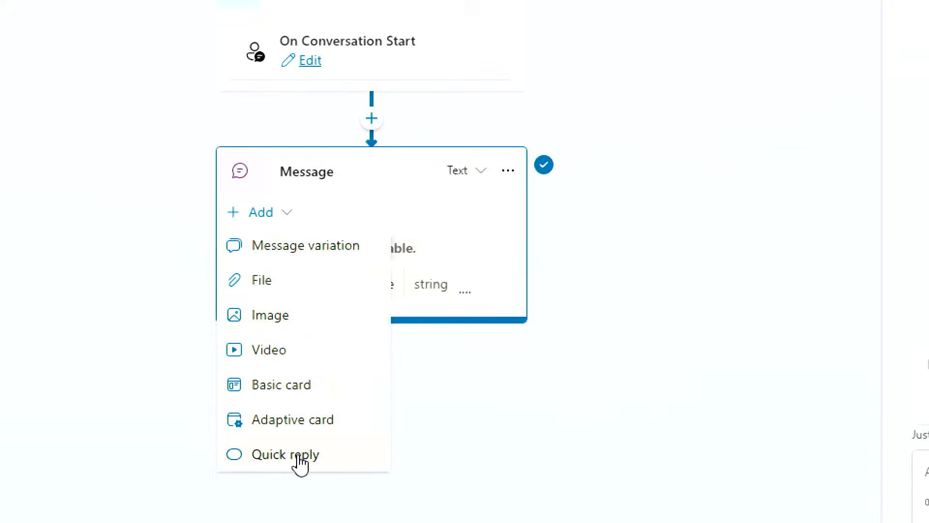
{"action": "left_click", "coordinate": [301, 457]}
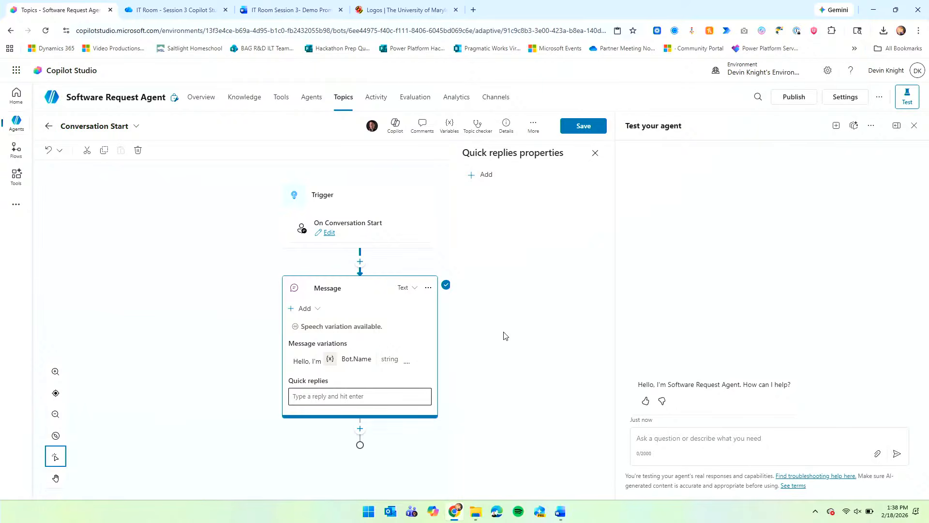
Create the 'Software Request' quick reply sending 'I'd like to make a software request' and save the topic.
{"action": "left_click", "coordinate": [347, 399]}
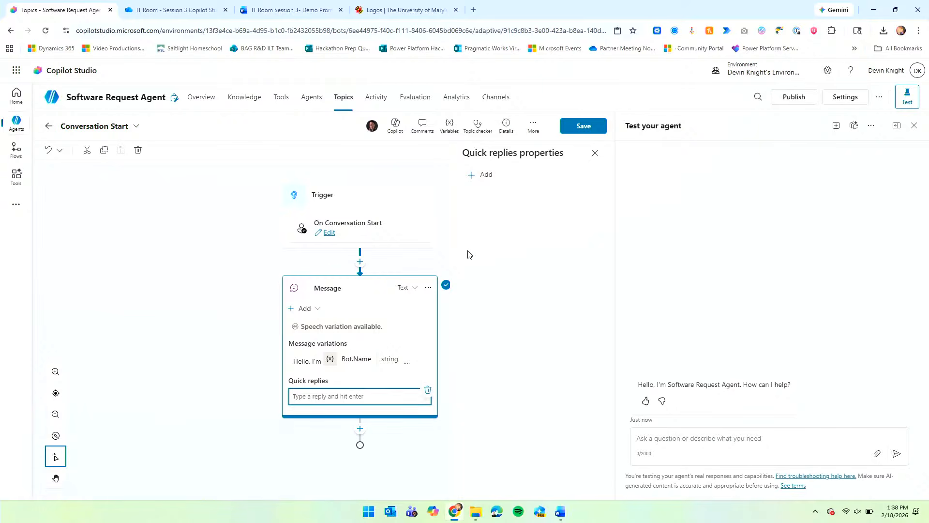
{"action": "left_click", "coordinate": [486, 176]}
{"action": "left_click", "coordinate": [522, 232]}
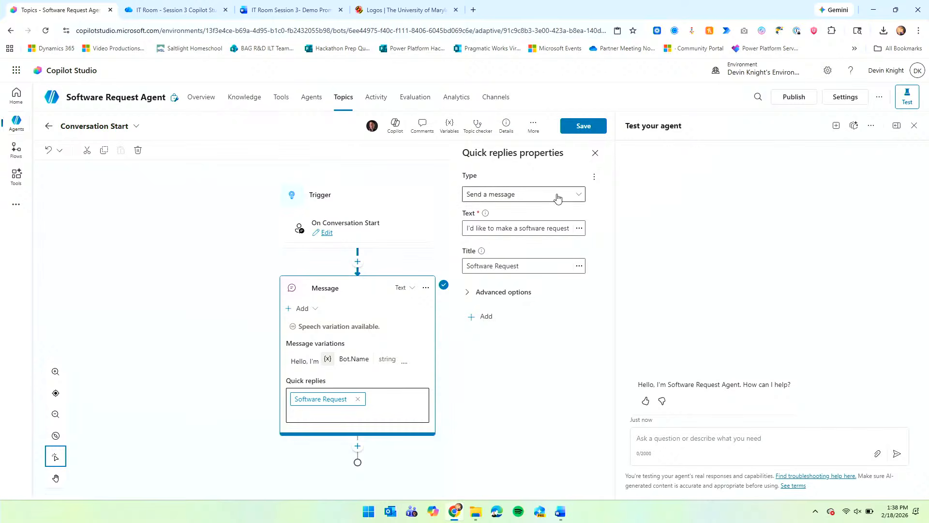
{"action": "left_click", "coordinate": [584, 125]}
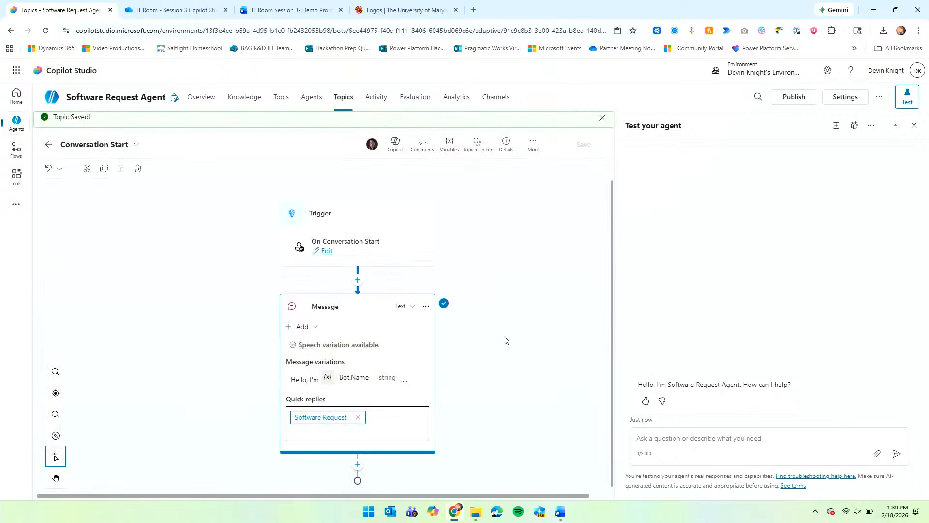
{"action": "left_click", "coordinate": [246, 98]}
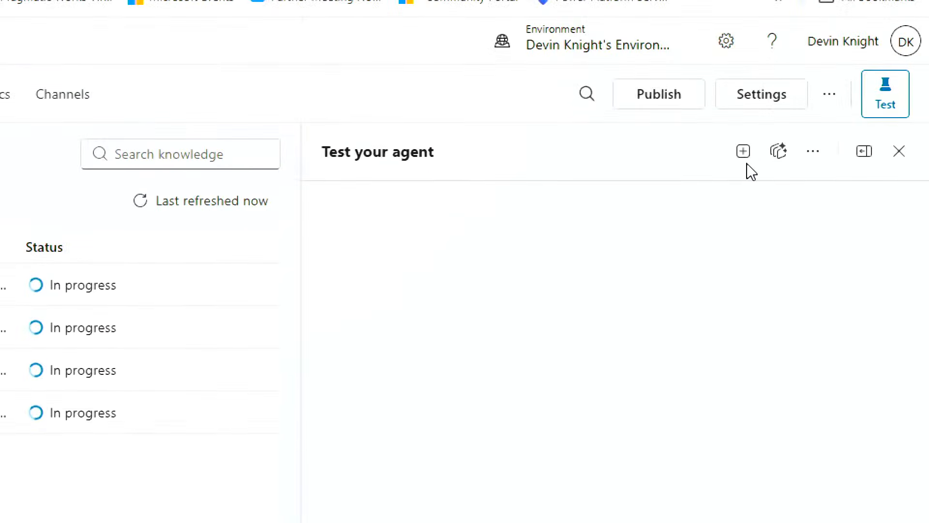
Start a new test session and send the Software Request quick reply.
{"action": "left_click", "coordinate": [746, 154]}
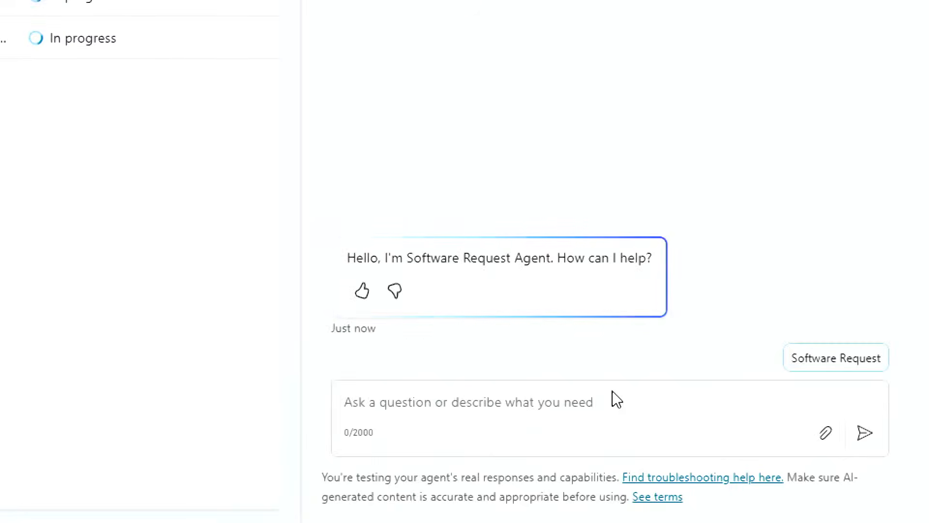
{"action": "left_click", "coordinate": [593, 394]}
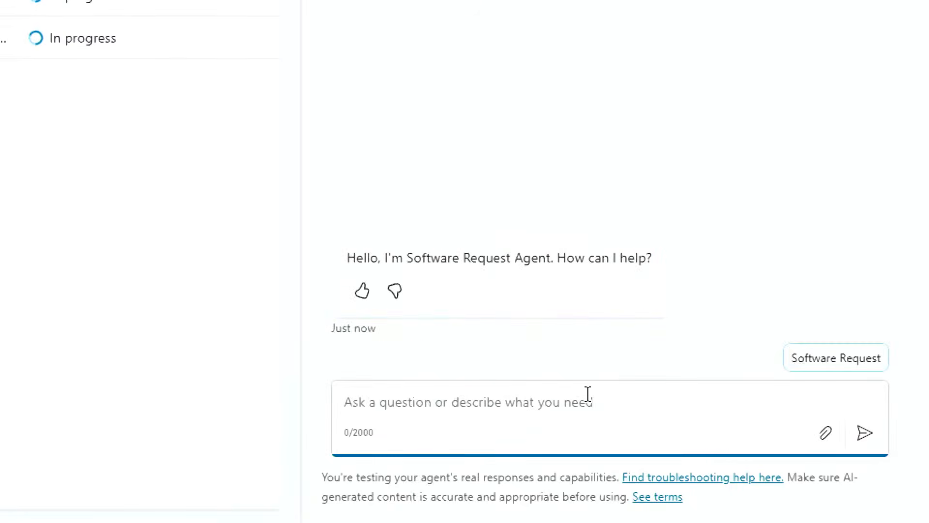
{"action": "left_click", "coordinate": [807, 361]}
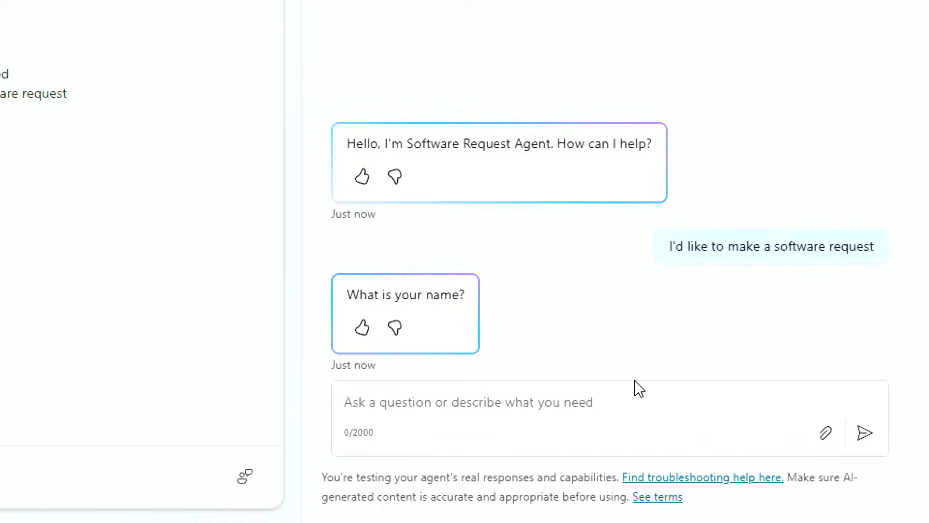
Reset to another fresh test session with the chat box ready for input.
{"action": "left_click", "coordinate": [607, 392]}
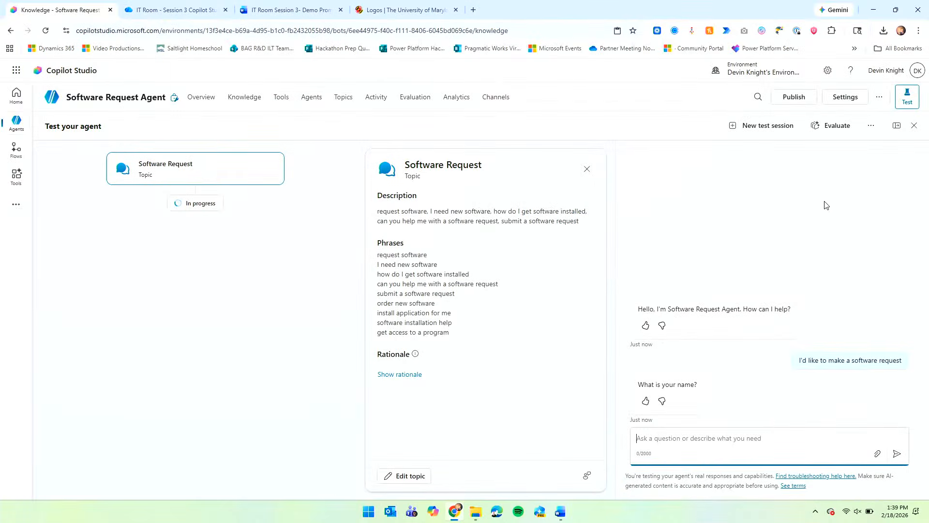
{"action": "left_click", "coordinate": [768, 125]}
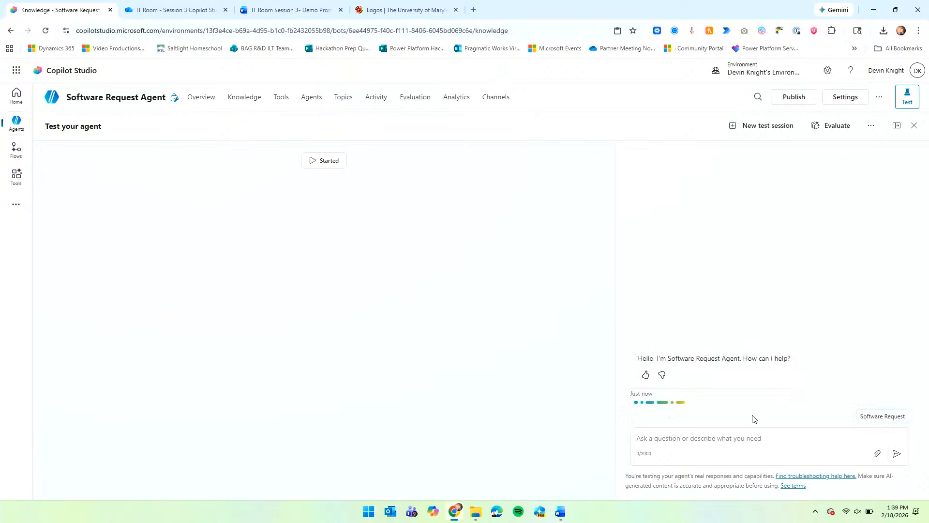
{"action": "left_click", "coordinate": [750, 438]}
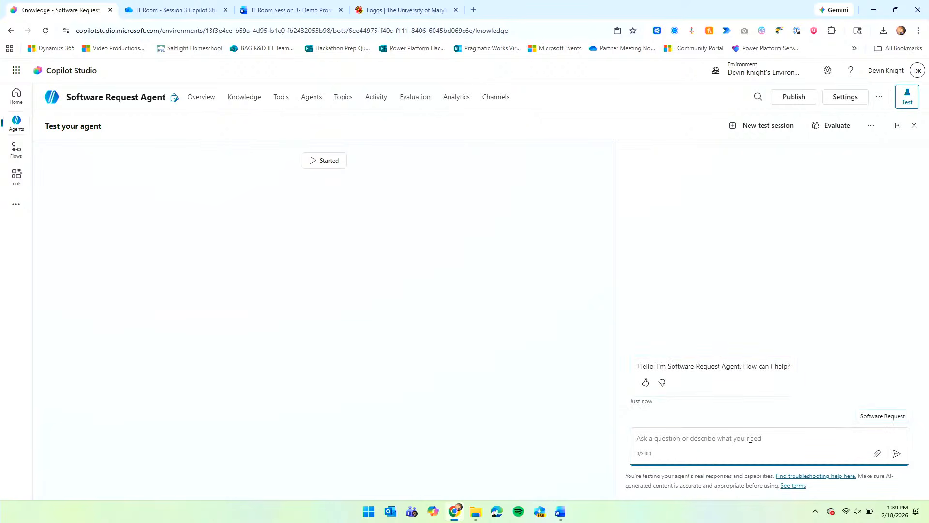
Ask 'Is call of duty approved software' in the test chat and review the knowledge sources searched.
{"action": "type", "text": "Is"}
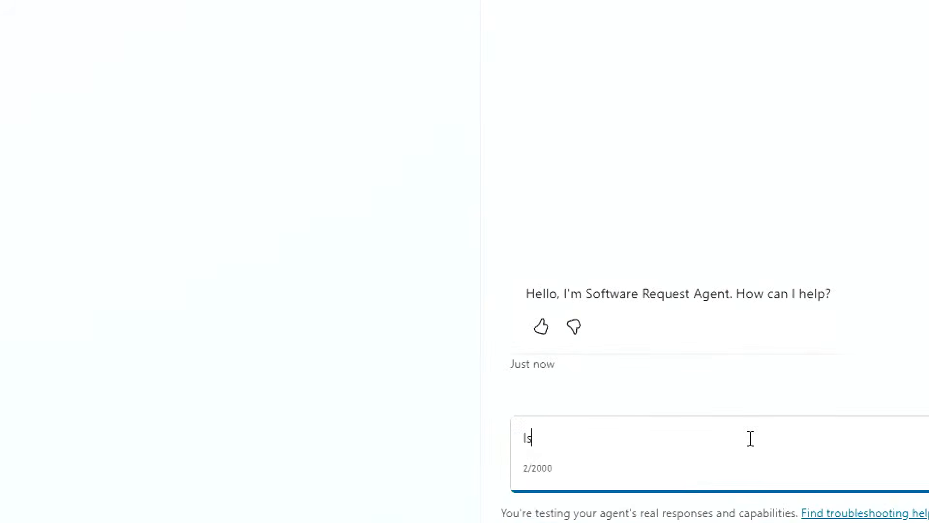
{"action": "type", "text": " call of duty "}
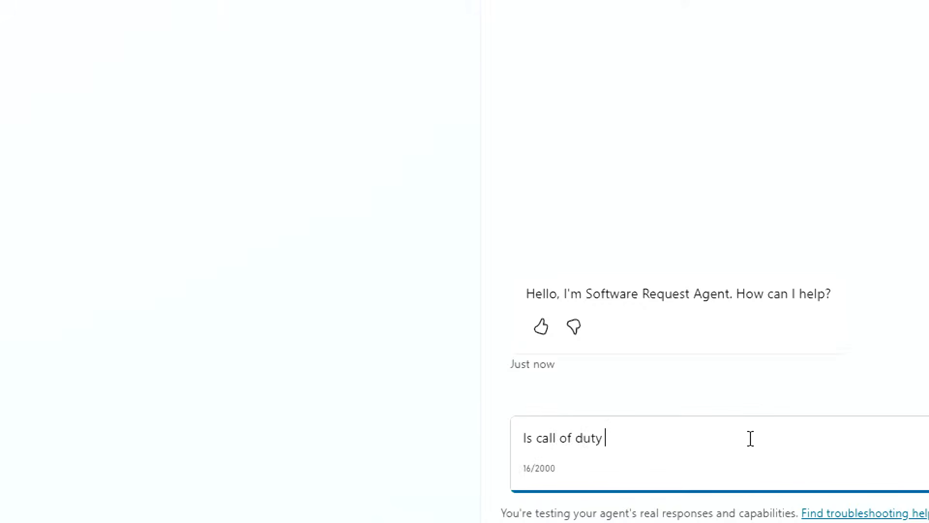
{"action": "type", "text": "approved soft"}
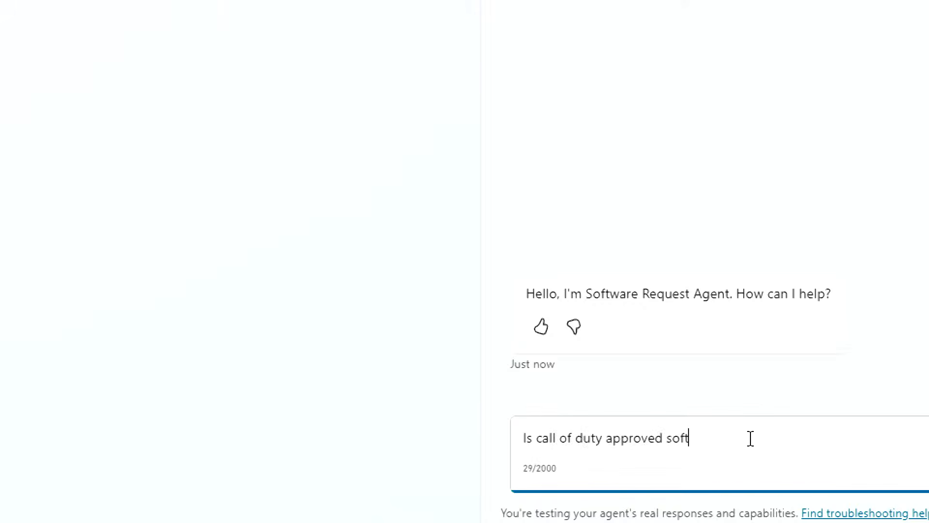
{"action": "type", "text": "ware"}
{"action": "key", "text": "Return"}
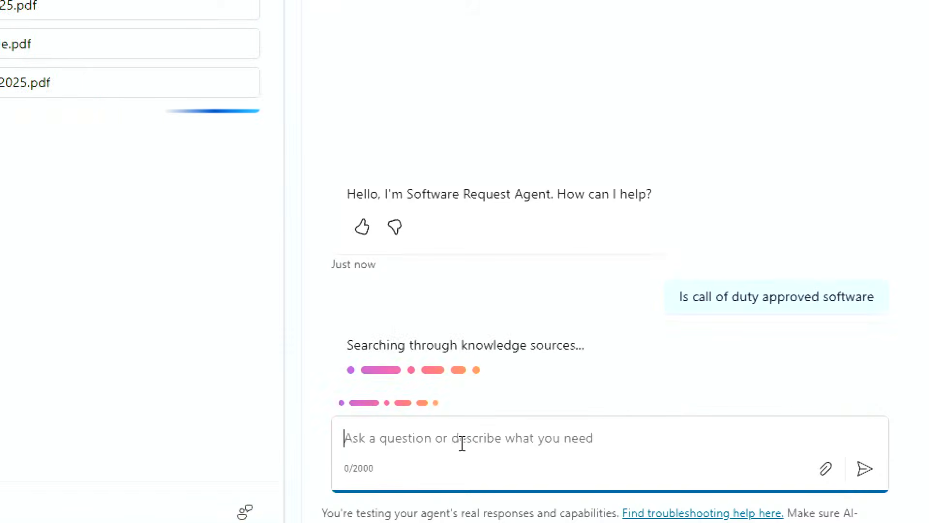
{"action": "left_click", "coordinate": [73, 44]}
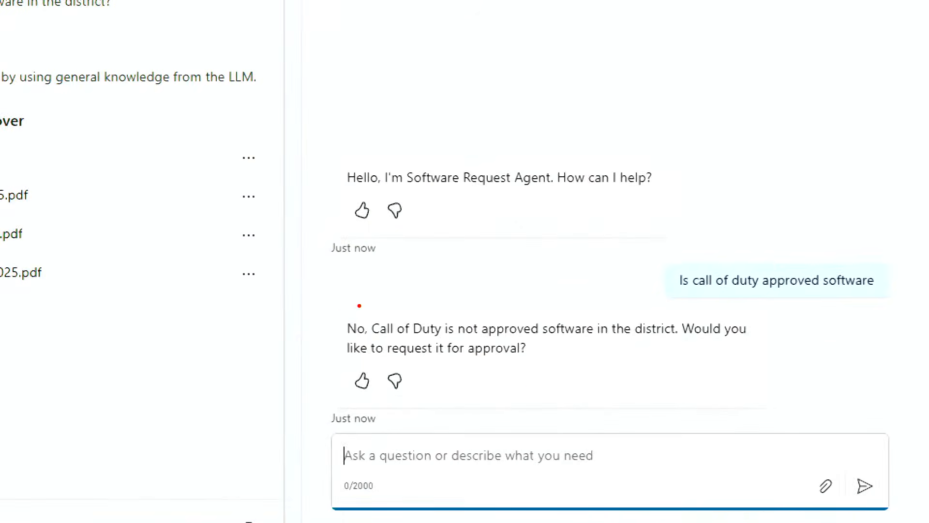
{"action": "mouse_move", "coordinate": [337, 306]}
{"action": "left_mouse_down"}
{"action": "mouse_move", "coordinate": [633, 407]}
{"action": "mouse_move", "coordinate": [761, 405]}
{"action": "left_mouse_up"}
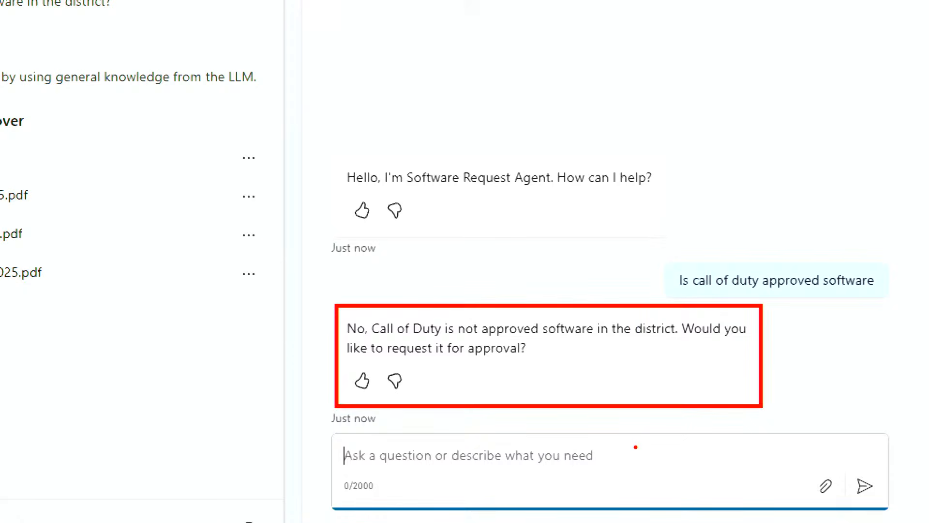
{"action": "key", "text": "Escape"}
{"action": "left_click", "coordinate": [594, 455]}
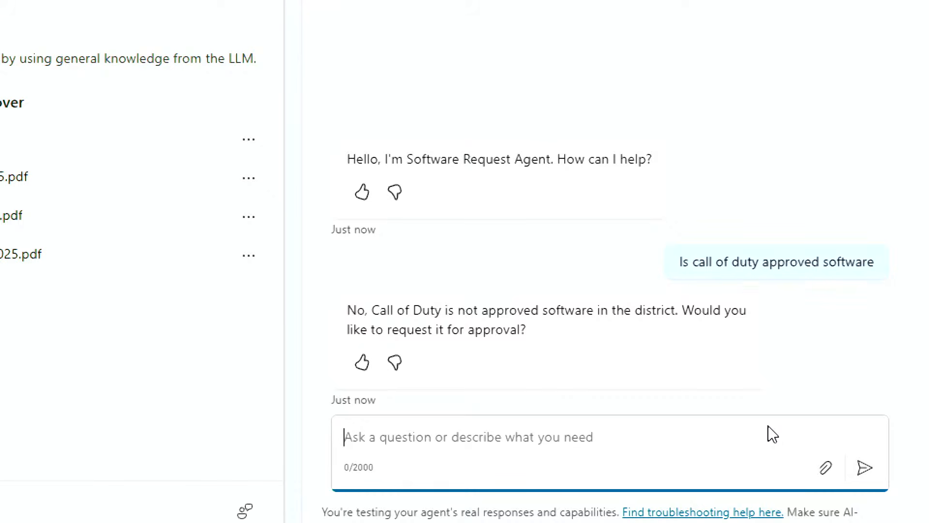
Answer Yes to requesting approval and give the requester's name.
{"action": "type", "text": "Yes"}
{"action": "key", "text": "Return"}
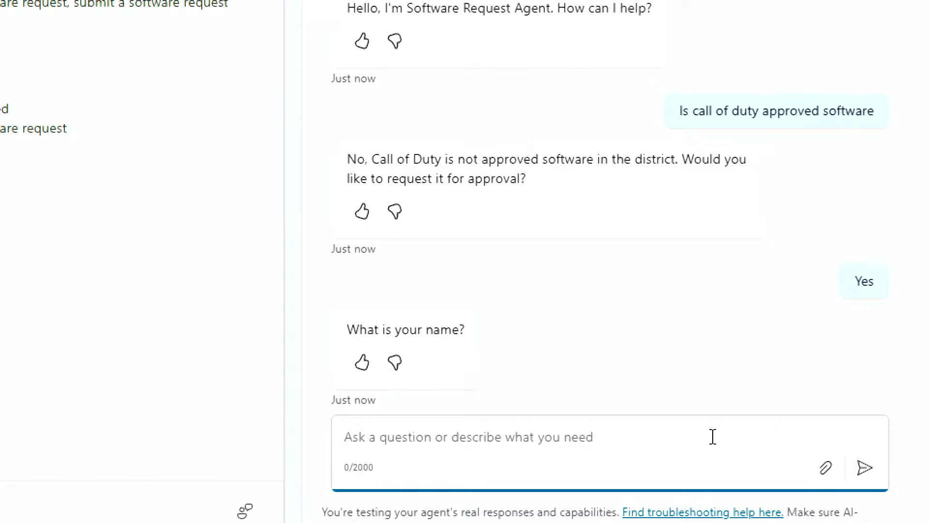
{"action": "type", "text": "Devin"}
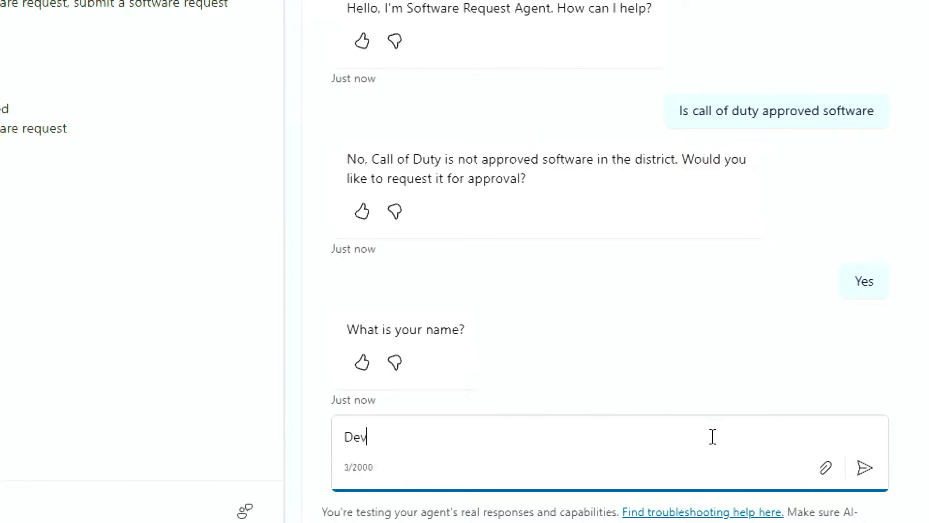
{"action": "key", "text": "Return"}
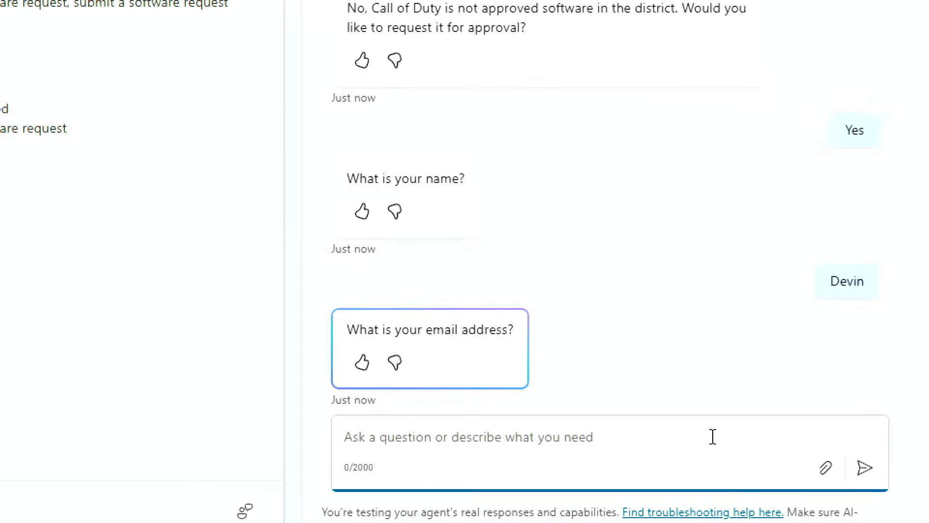
Send the invalid email answer 'blah blah', then the requester's valid email address.
{"action": "type", "text": "dkni"}
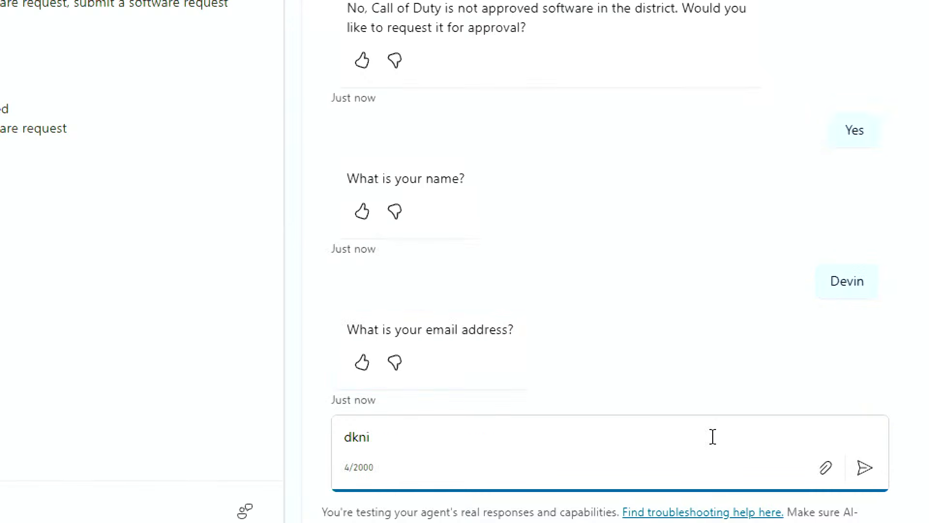
{"action": "key", "text": "BackSpace"}
{"action": "key", "text": "BackSpace"}
{"action": "key", "text": "BackSpace"}
{"action": "type", "text": "b"}
{"action": "key", "text": "BackSpace"}
{"action": "key", "text": "BackSpace"}
{"action": "type", "text": "blah blah"}
{"action": "key", "text": "Return"}
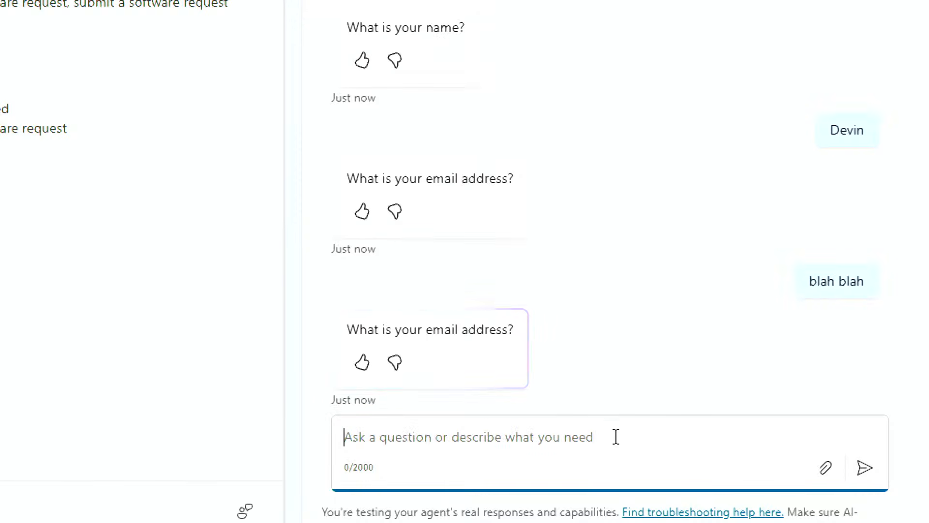
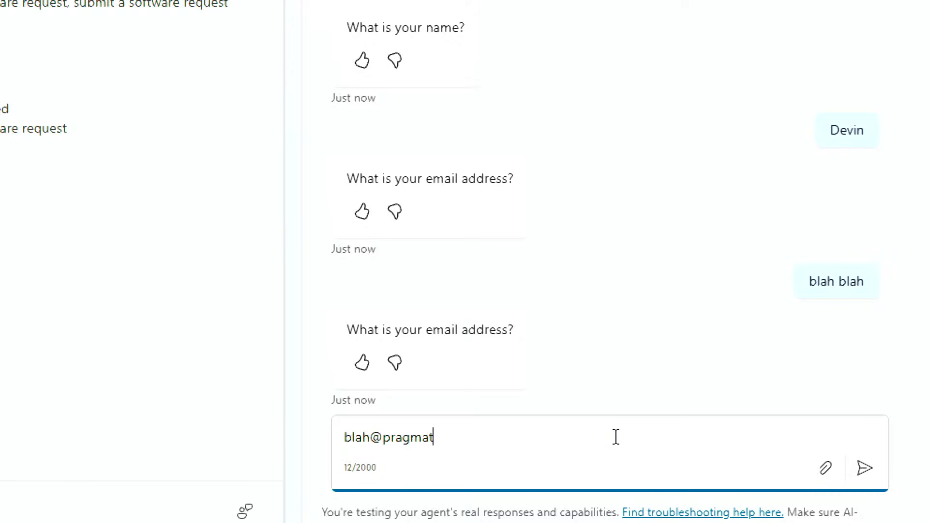
{"action": "key", "text": "Return"}
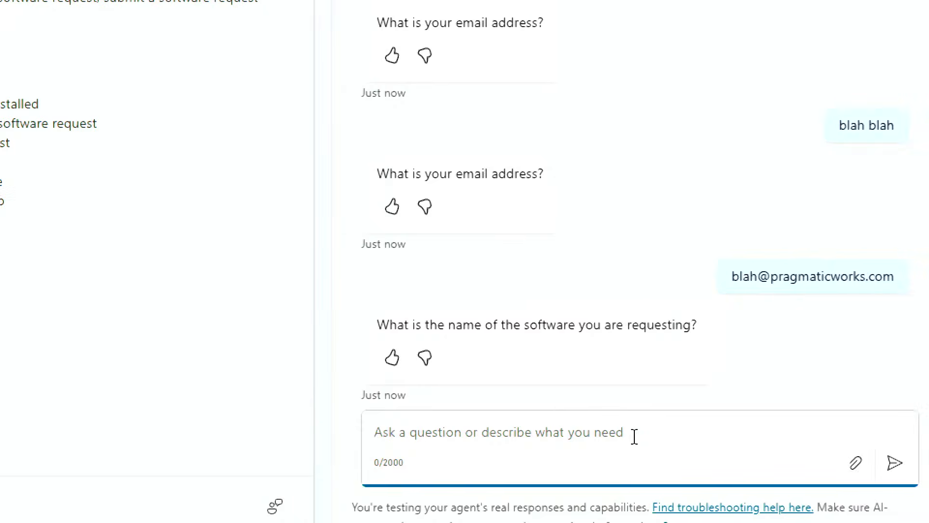
Give Call of Duty as the software and 'YouTube Video streaming' as its purpose.
{"action": "type", "text": "Call of Duty"}
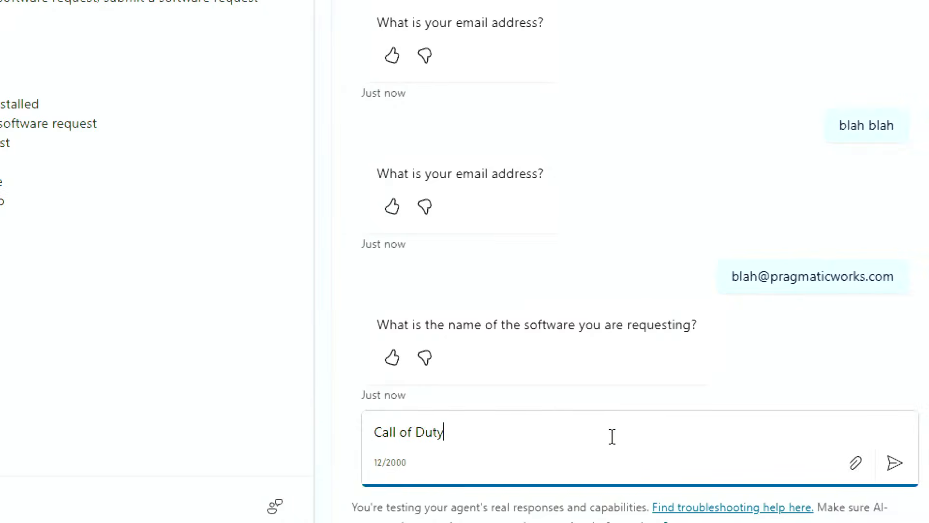
{"action": "key", "text": "Return"}
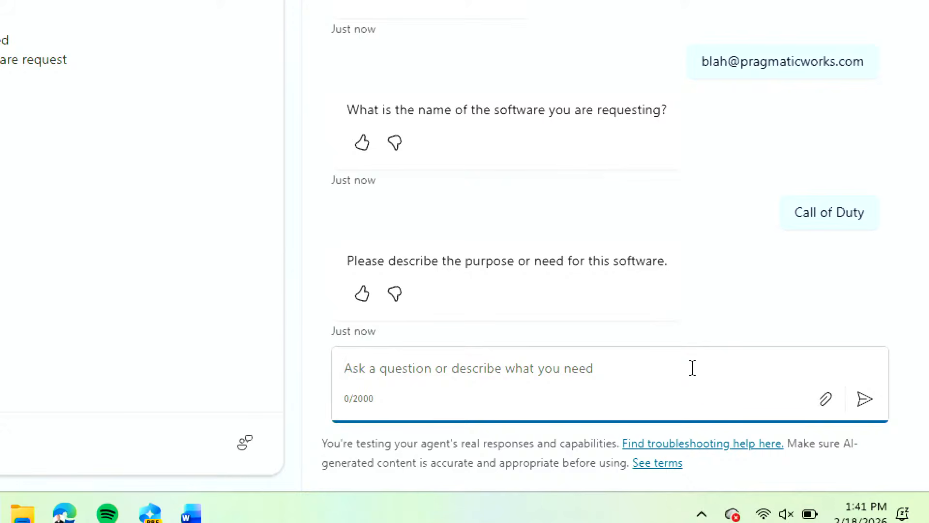
{"action": "type", "text": "YouTube "}
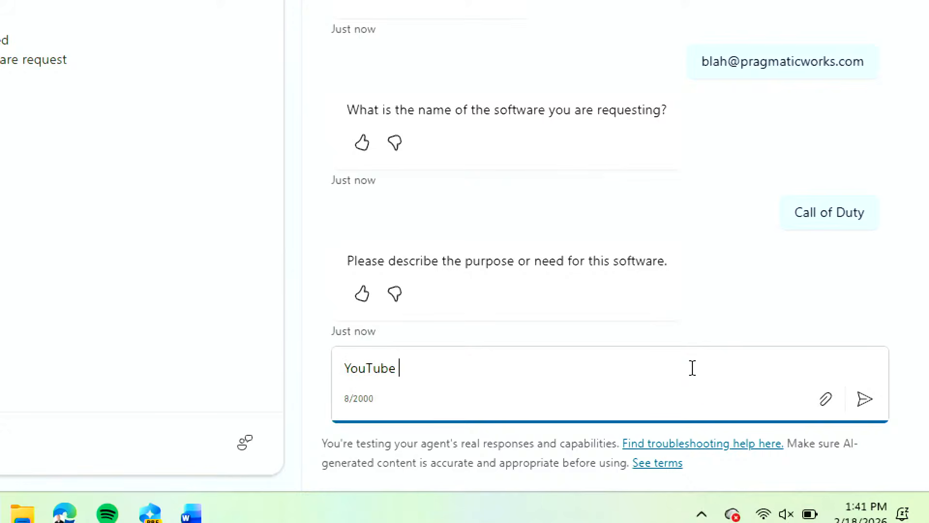
{"action": "type", "text": "Video"}
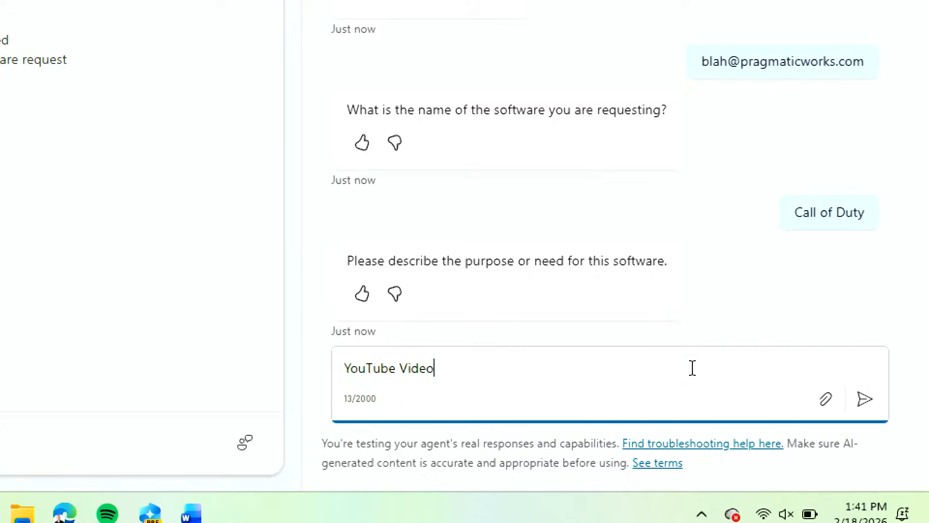
{"action": "type", "text": " streaming"}
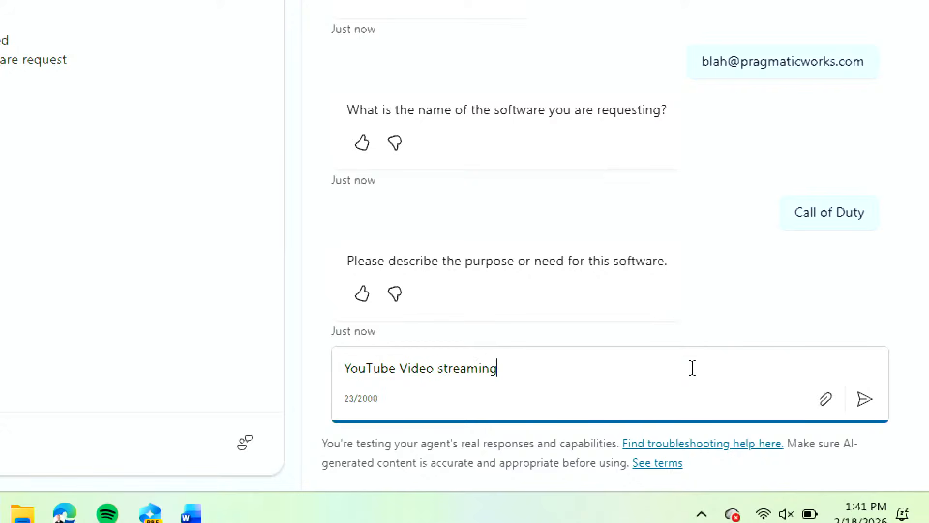
{"action": "key", "text": "Return"}
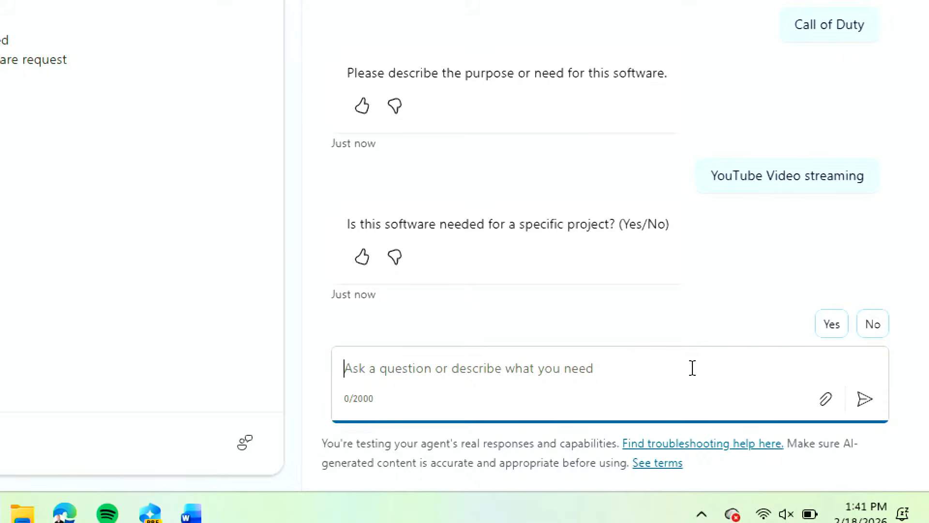
Mark the request as not for a project and set the desired date to 3/3/2025.
{"action": "left_click", "coordinate": [873, 326]}
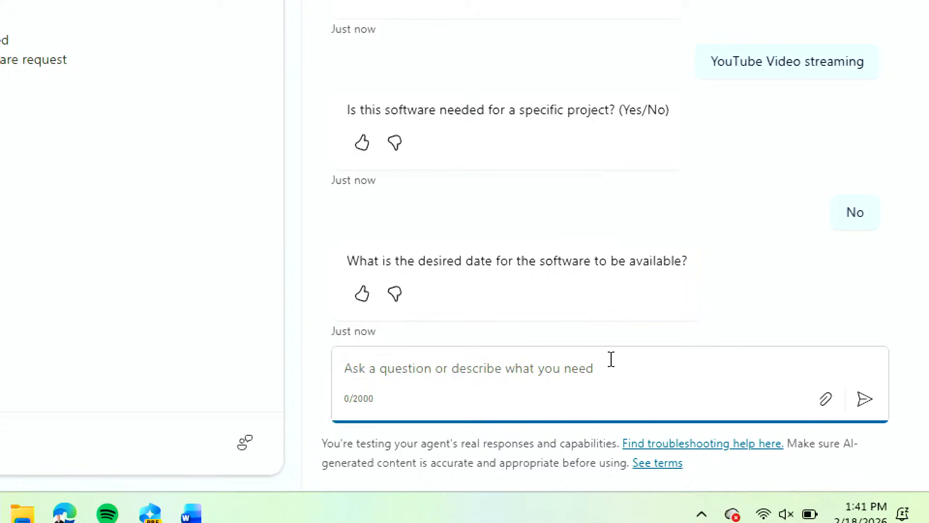
{"action": "type", "text": "March 3rd"}
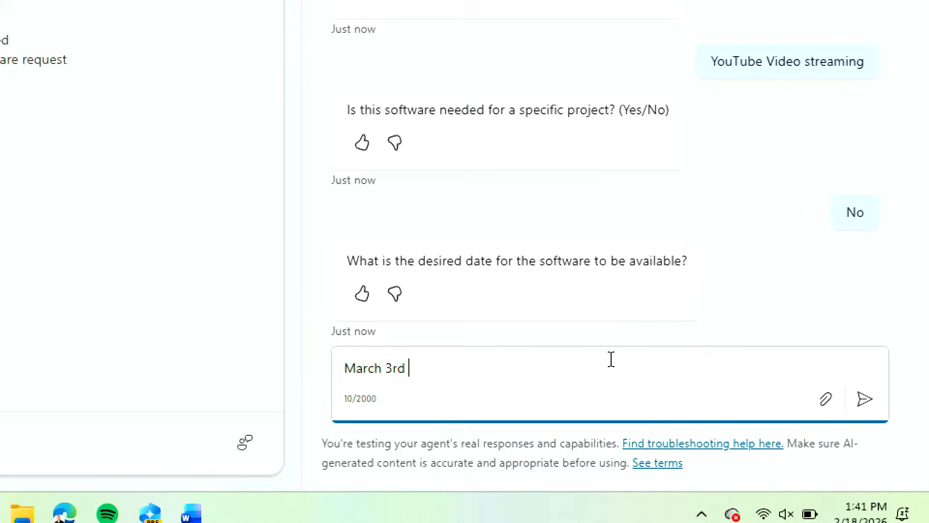
{"action": "key", "text": "Return"}
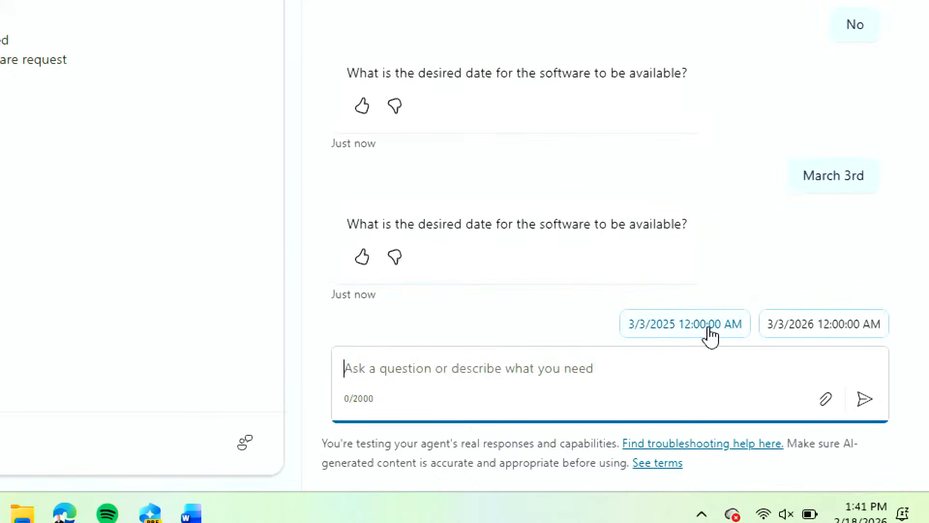
{"action": "left_click", "coordinate": [663, 326]}
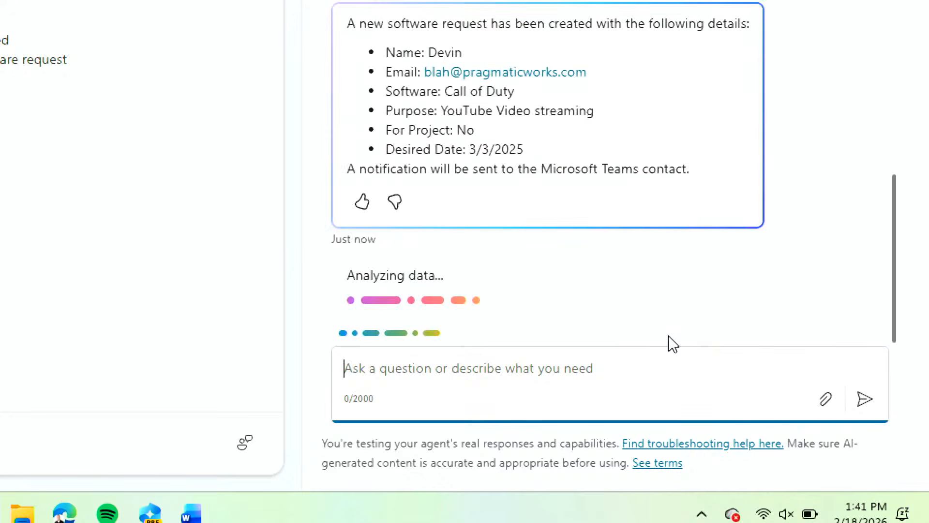
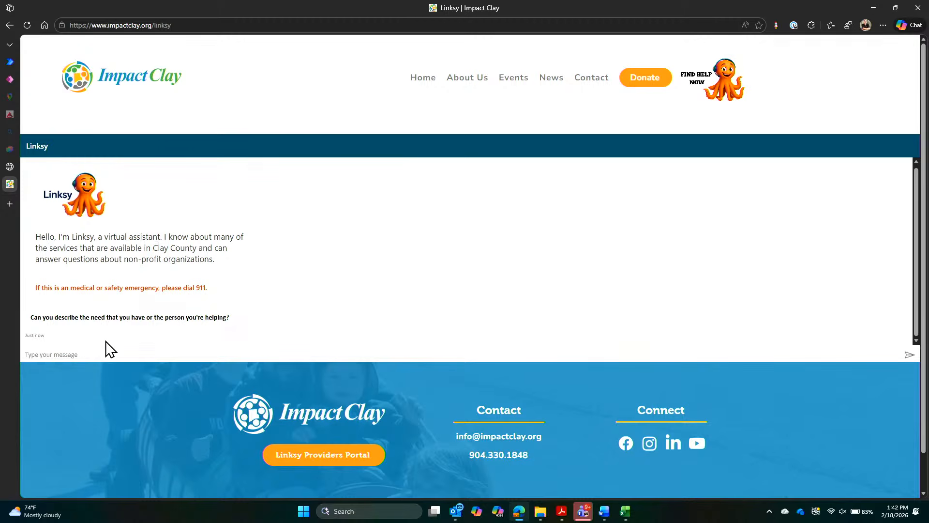
Ask Linksy for housing help for a homeless veteran dad.
{"action": "left_click", "coordinate": [99, 357]}
{"action": "type", "text": "I need housing for my veteran dad who's o"}
{"action": "key", "text": "BackSpace"}
{"action": "type", "text": "honeless"}
{"action": "key", "text": "Return"}
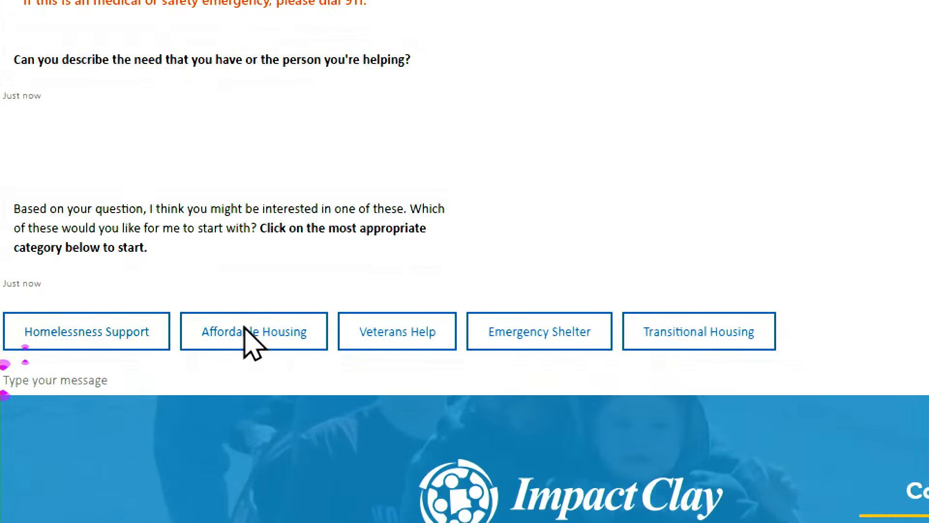
Choose Veterans Help, accept a referral, and pick Soldier's Freedom Outdoors.
{"action": "left_click", "coordinate": [408, 335]}
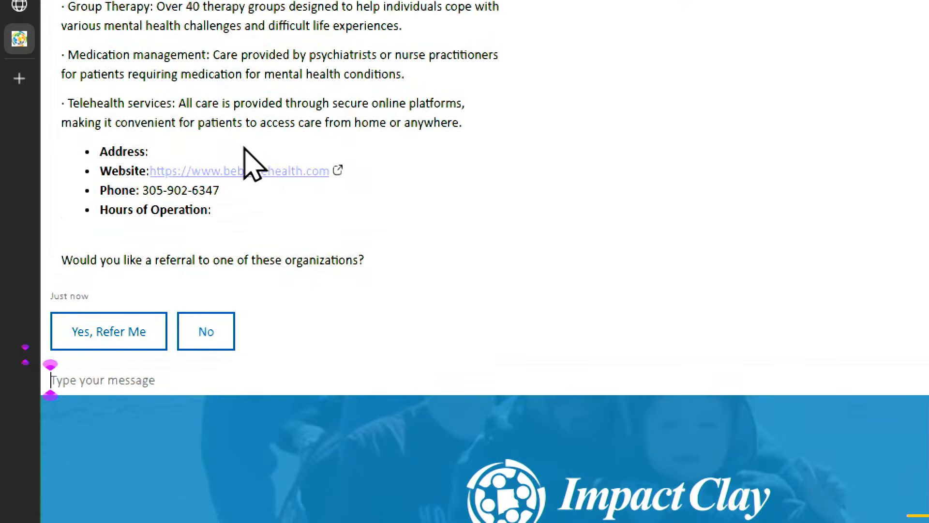
{"action": "scroll", "coordinate": [243, 145], "scroll_direction": "up", "scroll_amount": 5}
{"action": "scroll", "coordinate": [244, 145], "scroll_direction": "down", "scroll_amount": 10}
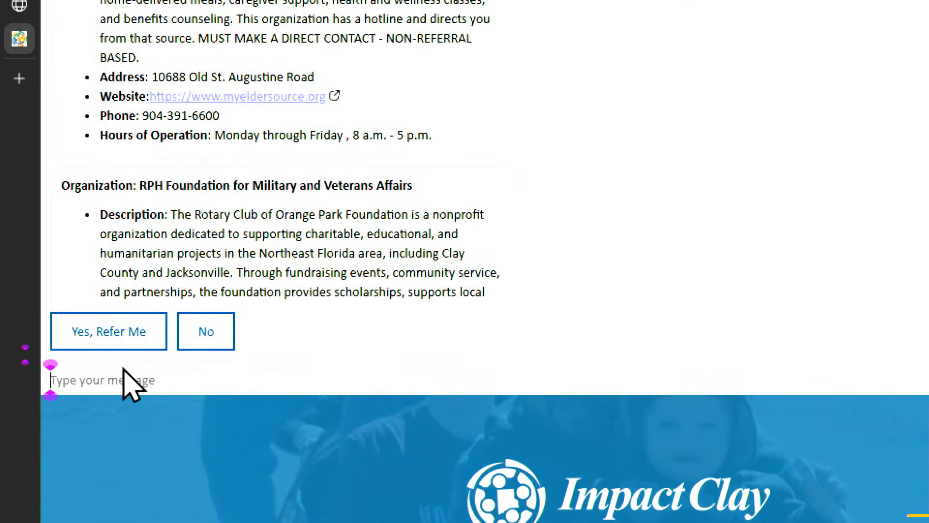
{"action": "left_click", "coordinate": [132, 336]}
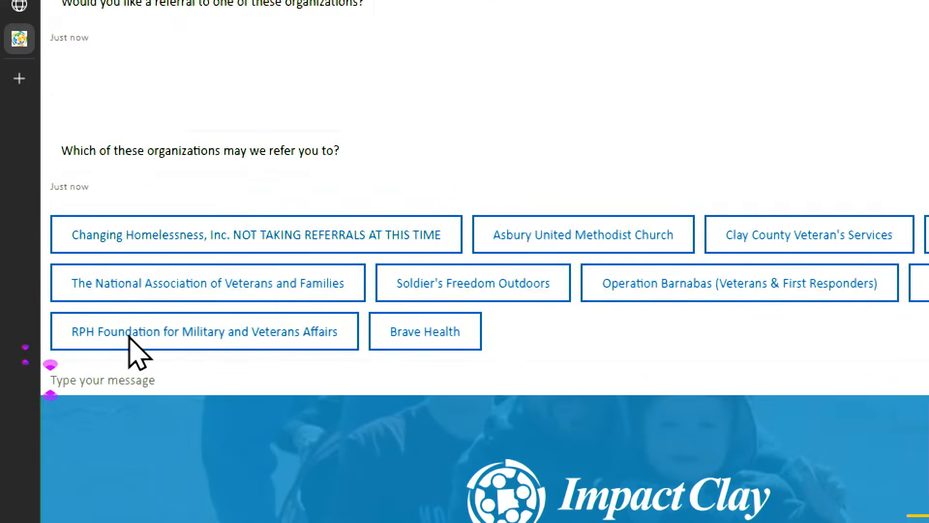
{"action": "left_click", "coordinate": [528, 289]}
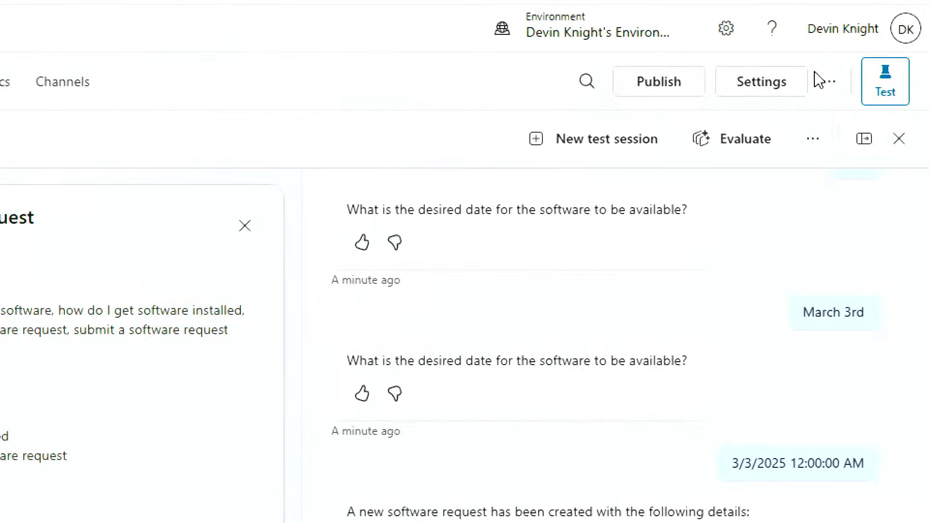
Publish the Software Request Agent and confirm in the Publish this agent dialog.
{"action": "left_click", "coordinate": [667, 88]}
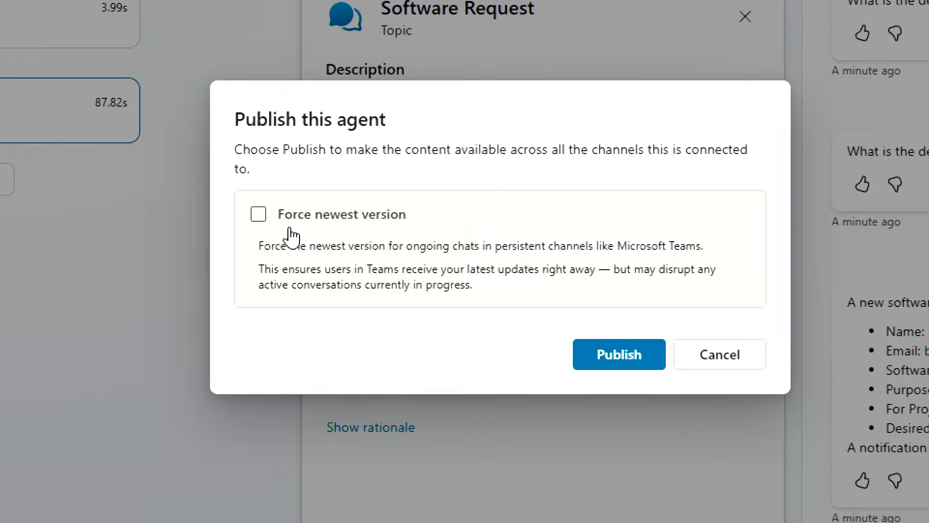
{"action": "left_click", "coordinate": [623, 359]}
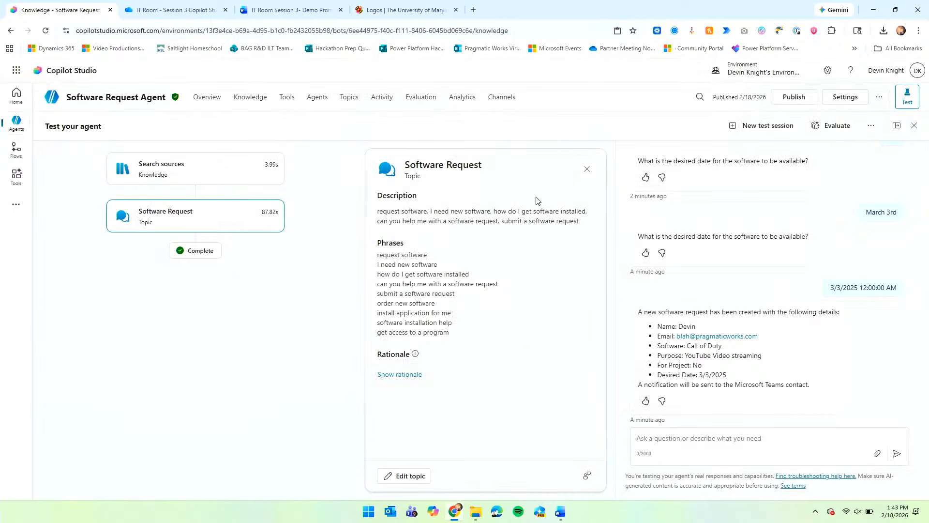
Review the Channels page, close the Demo website premium upgrade offer, then return to Overview.
{"action": "left_click", "coordinate": [505, 99]}
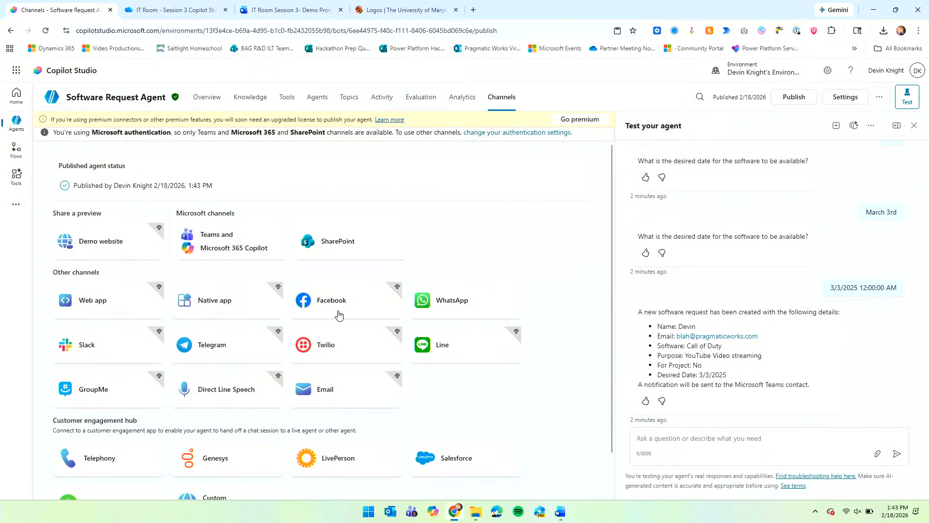
{"action": "left_click", "coordinate": [102, 244]}
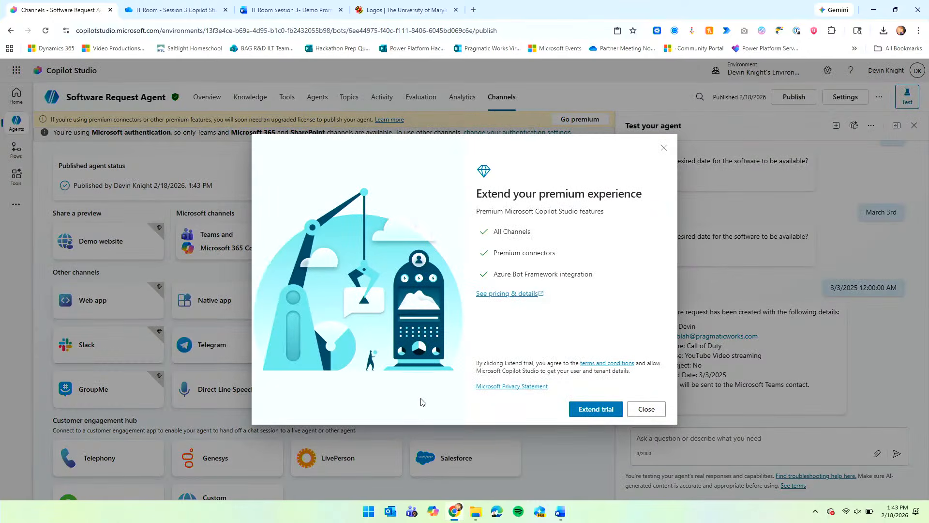
{"action": "left_click", "coordinate": [646, 410]}
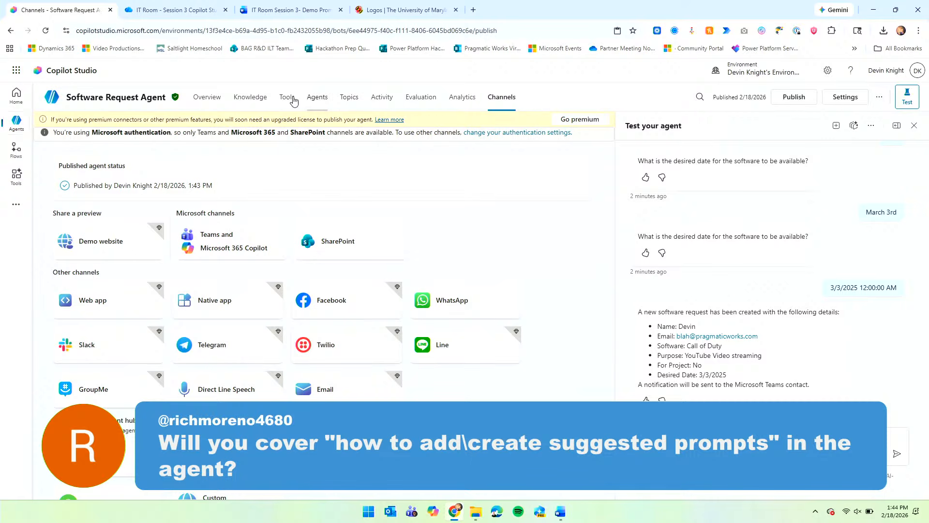
{"action": "left_click", "coordinate": [212, 106]}
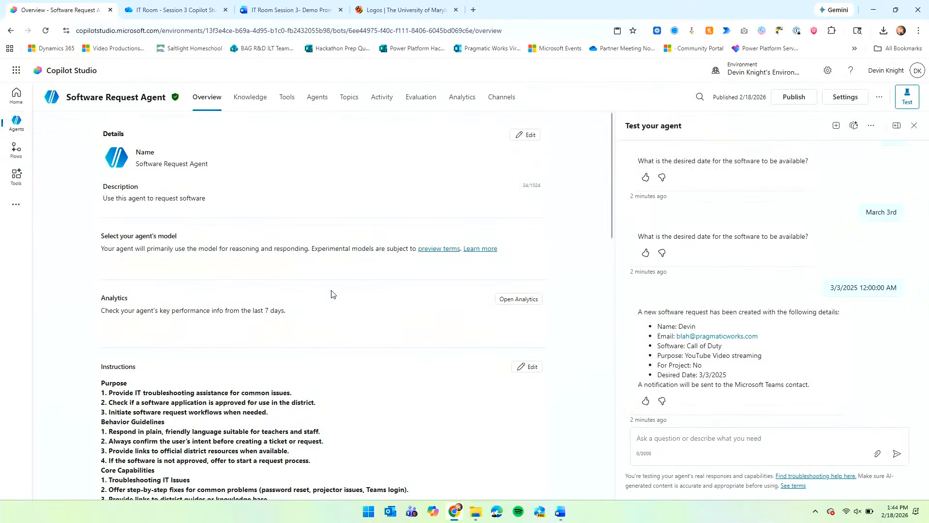
Scroll the Overview page down to the Goodbye, Greeting and Software Request topics and Suggested prompts.
{"action": "scroll", "coordinate": [556, 330], "scroll_direction": "down", "scroll_amount": 10}
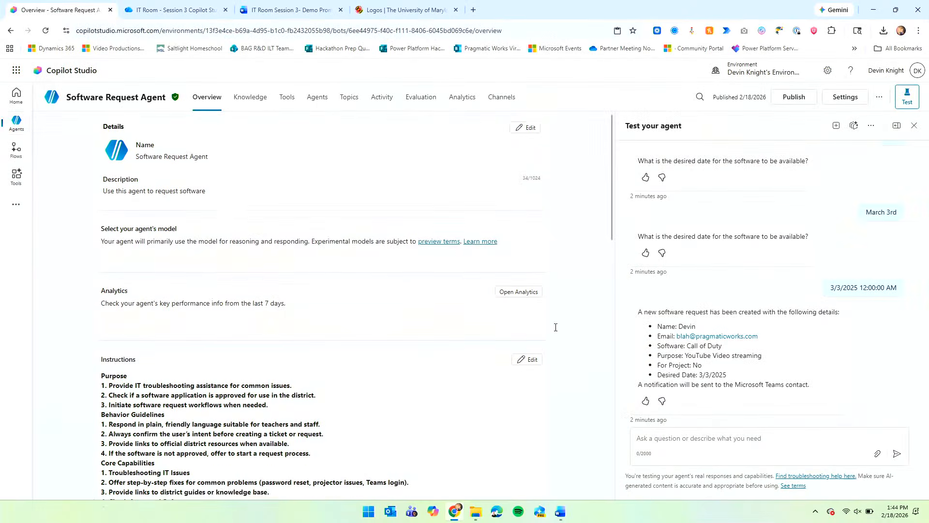
{"action": "scroll", "coordinate": [533, 372], "scroll_direction": "down", "scroll_amount": 3}
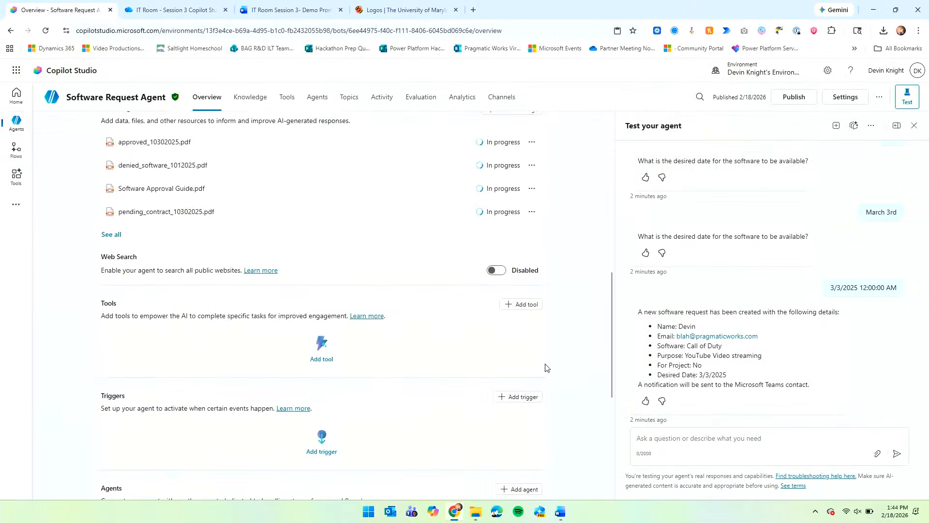
{"action": "scroll", "coordinate": [189, 411], "scroll_direction": "down", "scroll_amount": 4}
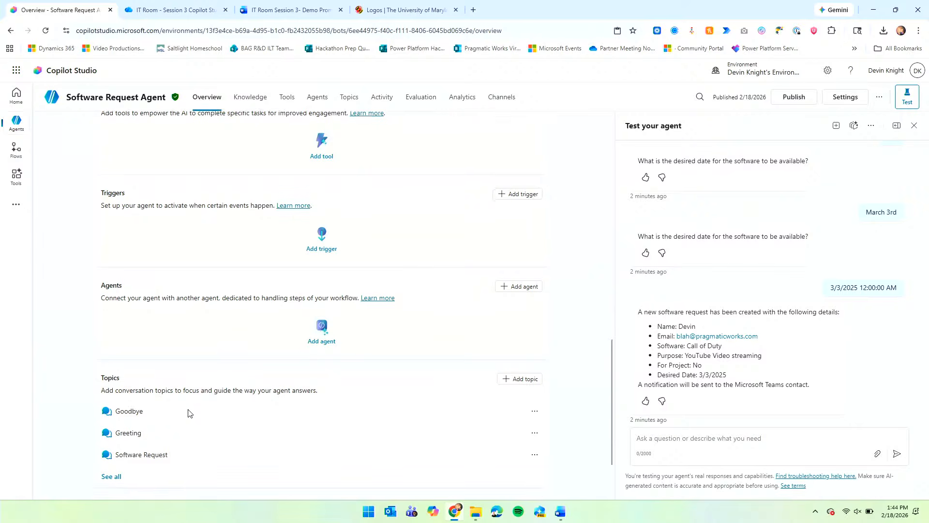